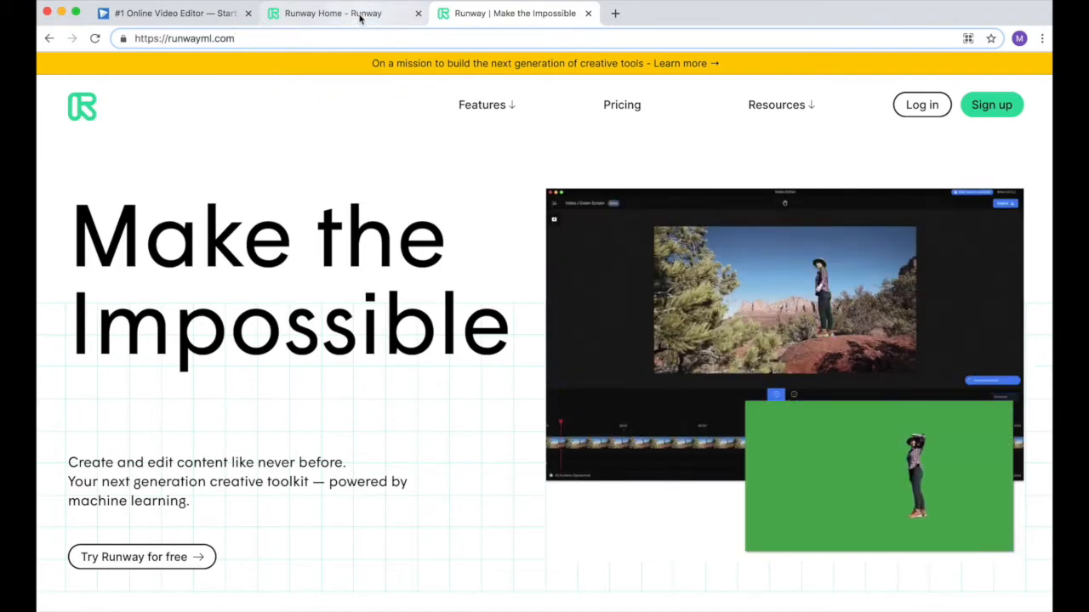
# - Go to the Runway home page and start editing with the Green Screen video tool
pyautogui.click(358, 13)
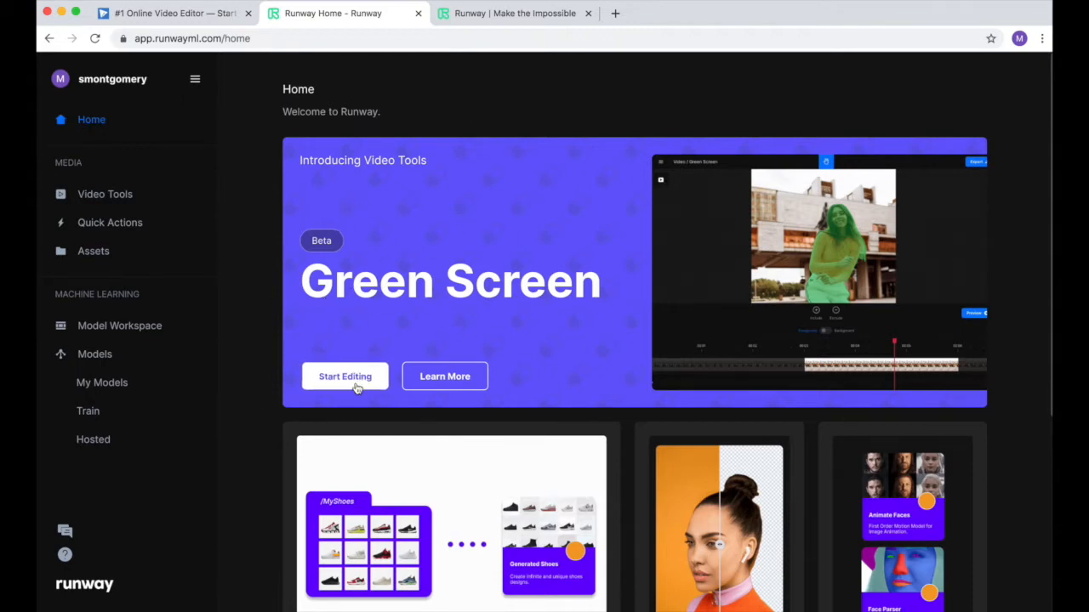
pyautogui.scroll(-3, 520, 366)
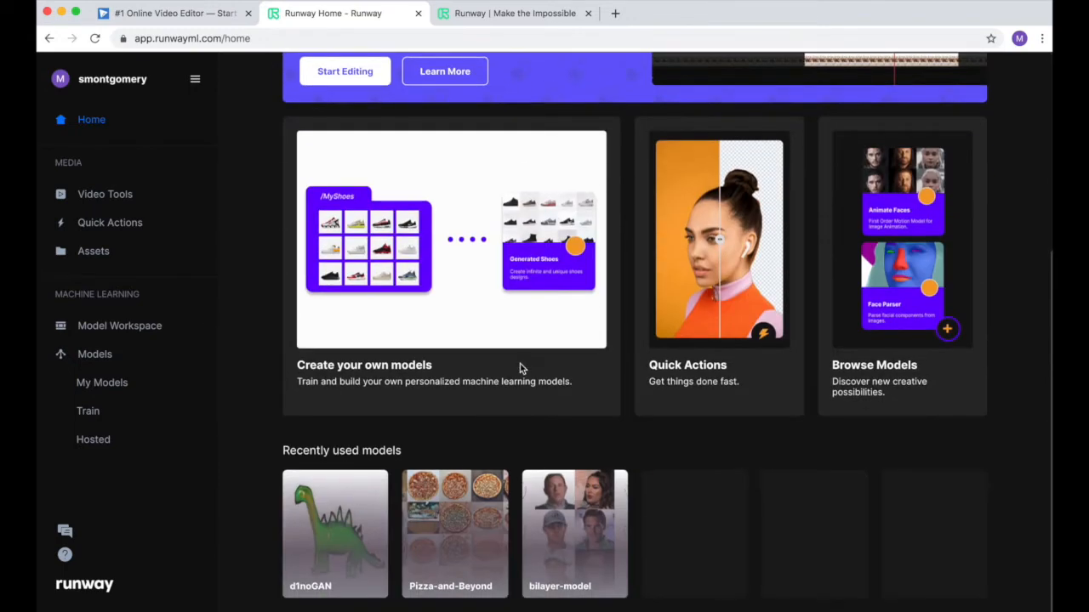
pyautogui.scroll(3, 521, 366)
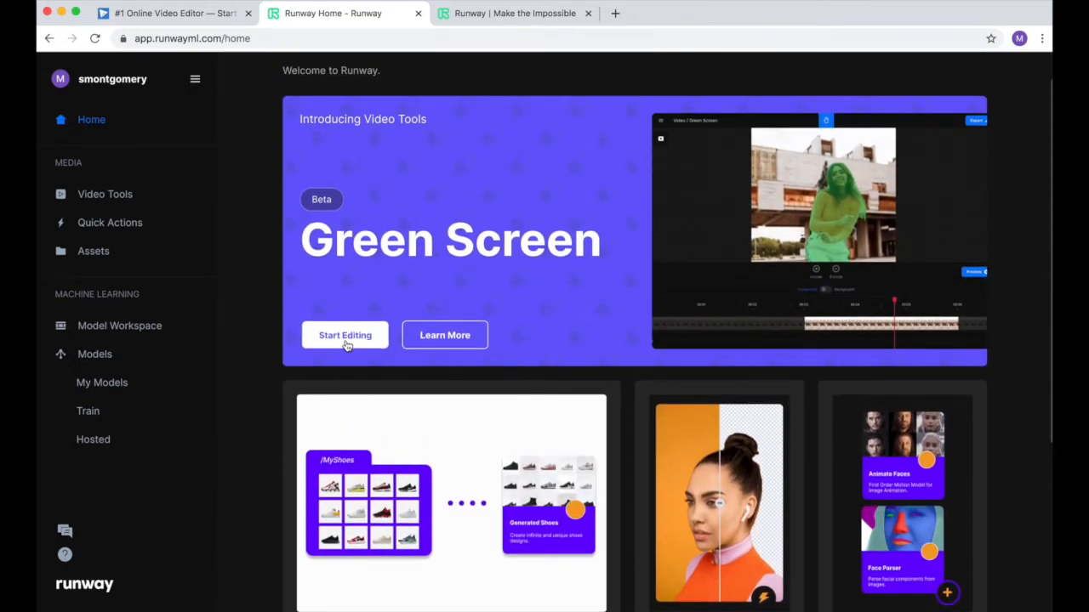
pyautogui.click(346, 338)
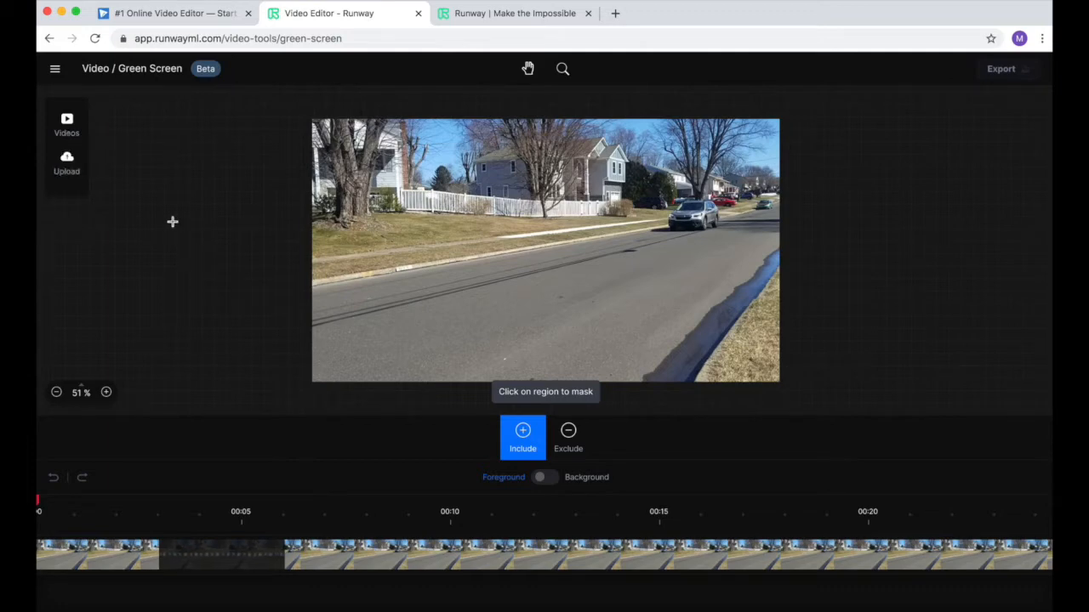
# - Look through the clips in the video library, then return to the street video
pyautogui.click(68, 124)
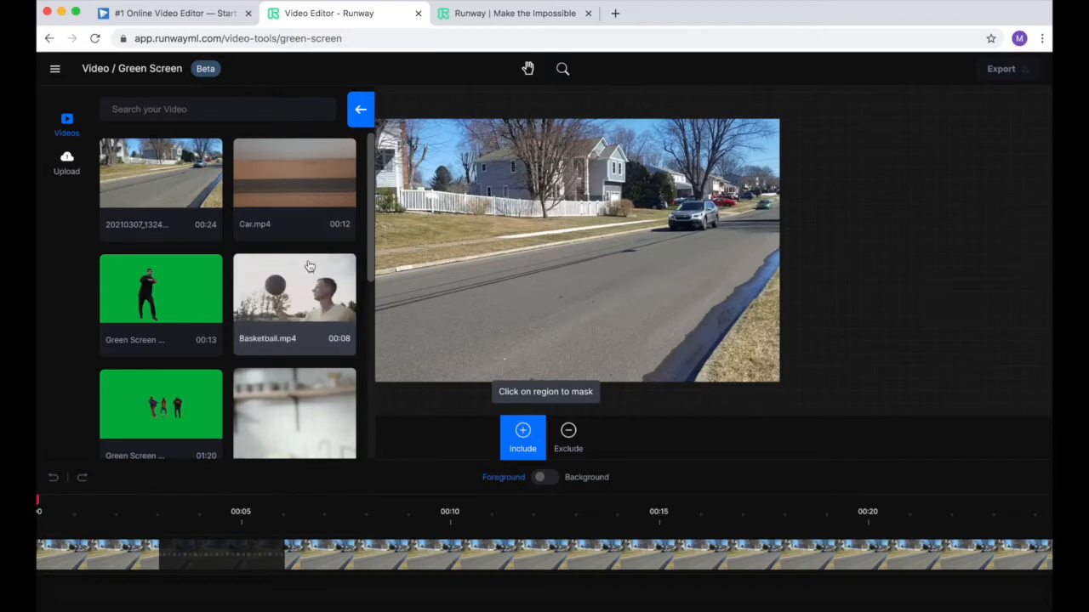
pyautogui.scroll(-3, 306, 268)
pyautogui.scroll(-2, 308, 265)
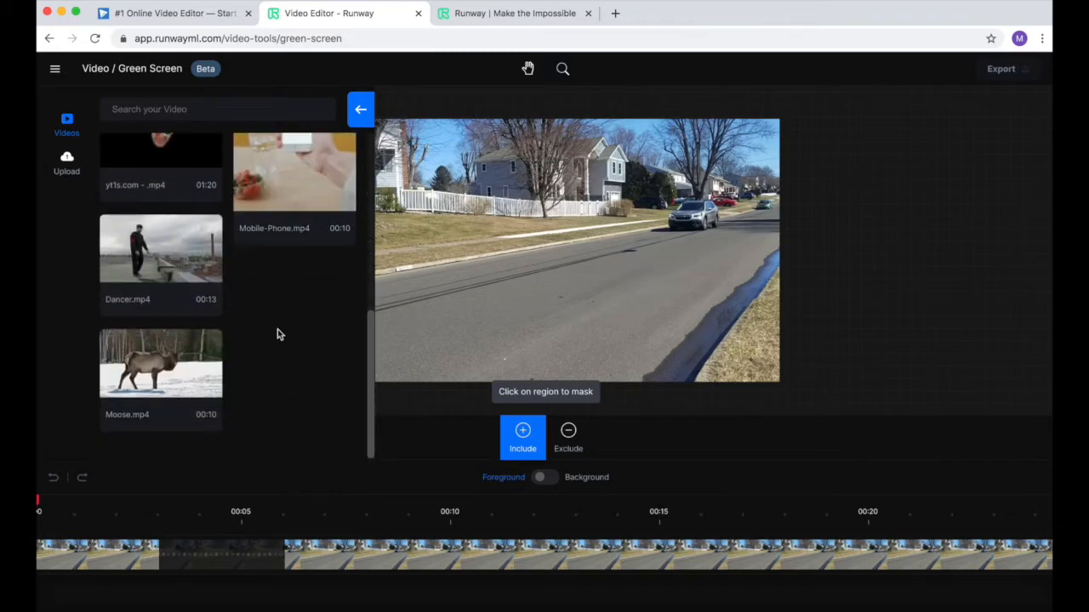
pyautogui.scroll(2, 278, 333)
pyautogui.scroll(3, 207, 165)
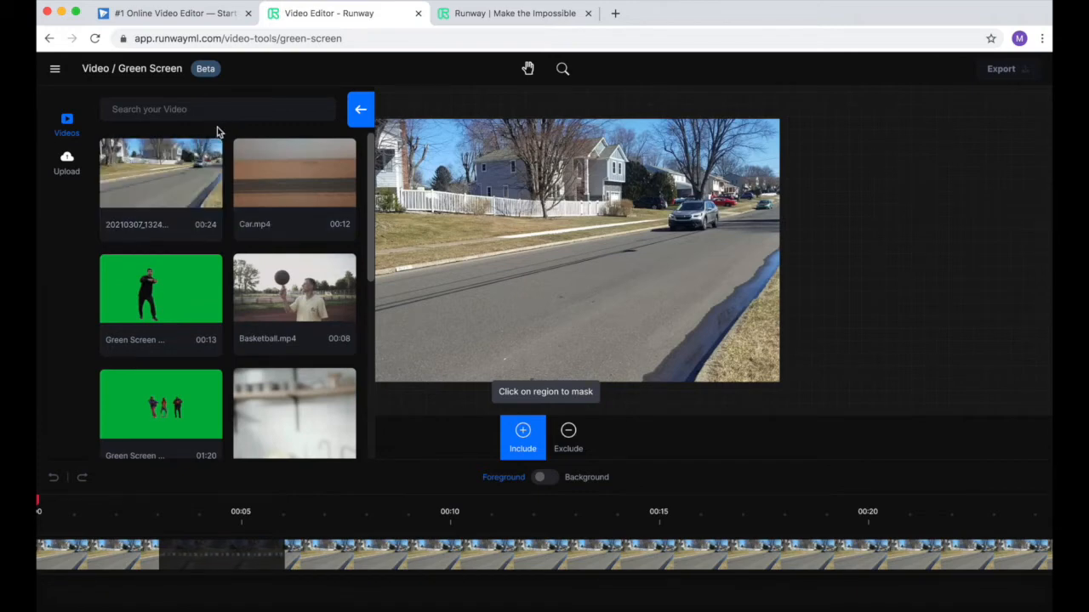
pyautogui.click(361, 106)
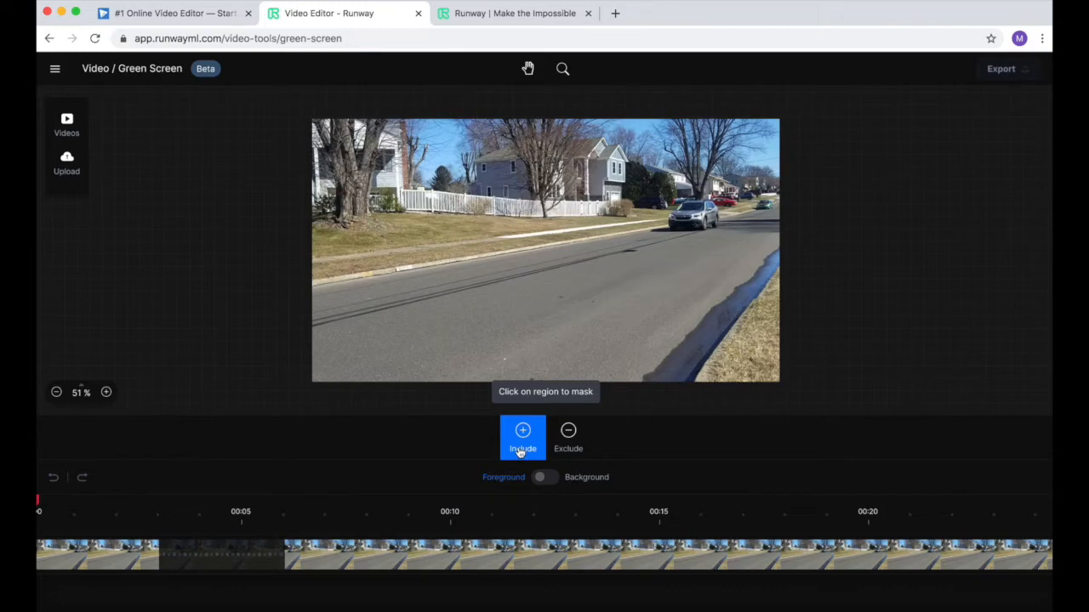
# - Include the silver car in the foreground mask at the clip's start and exclude the area above its roof slightly further on
pyautogui.moveTo(524, 443)
pyautogui.click(695, 218)
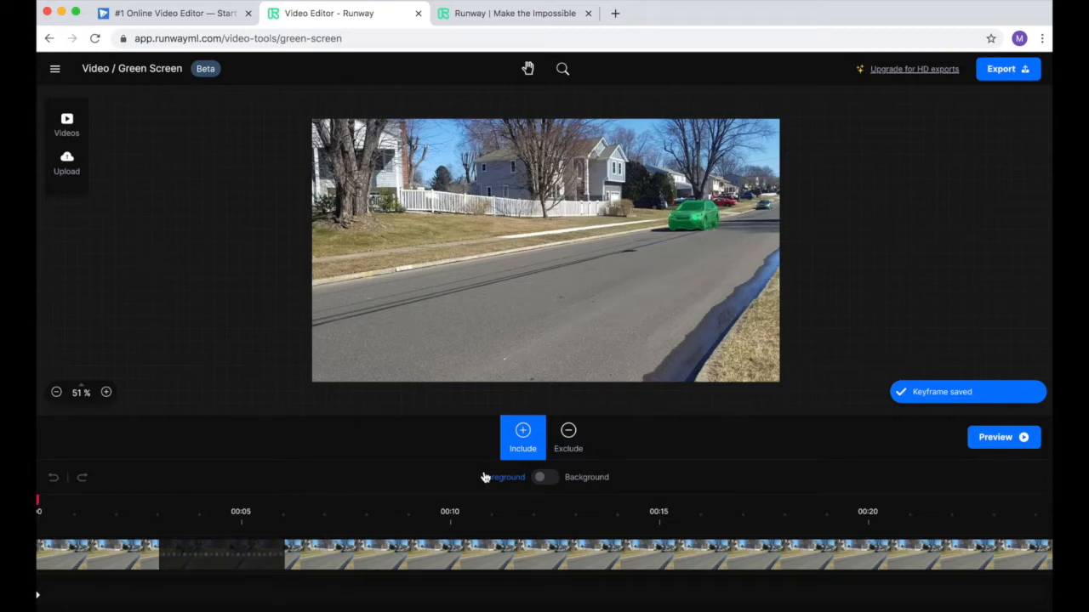
pyautogui.click(44, 554)
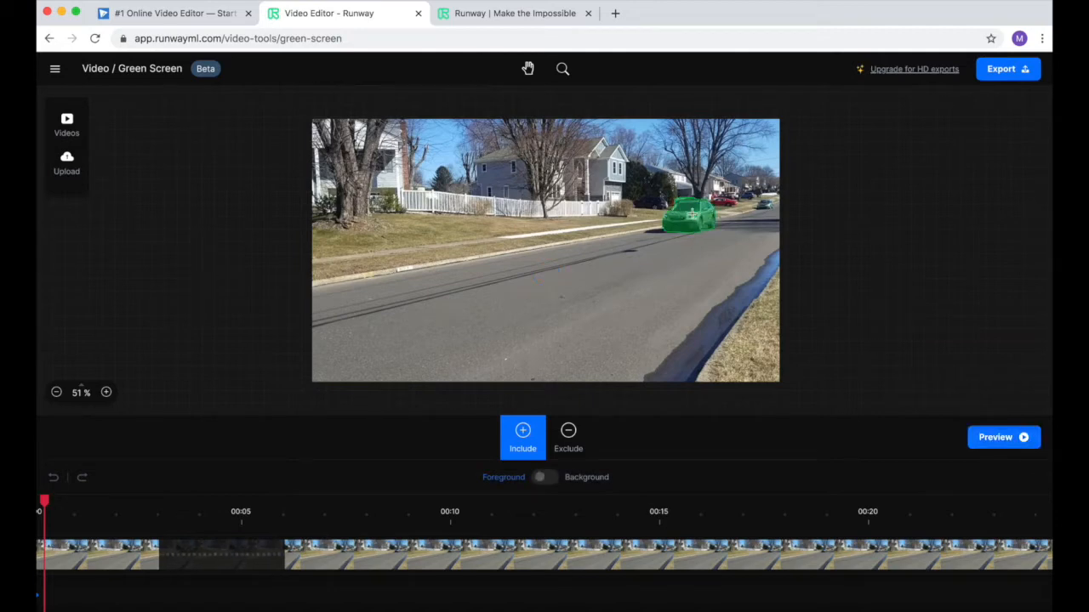
pyautogui.click(567, 437)
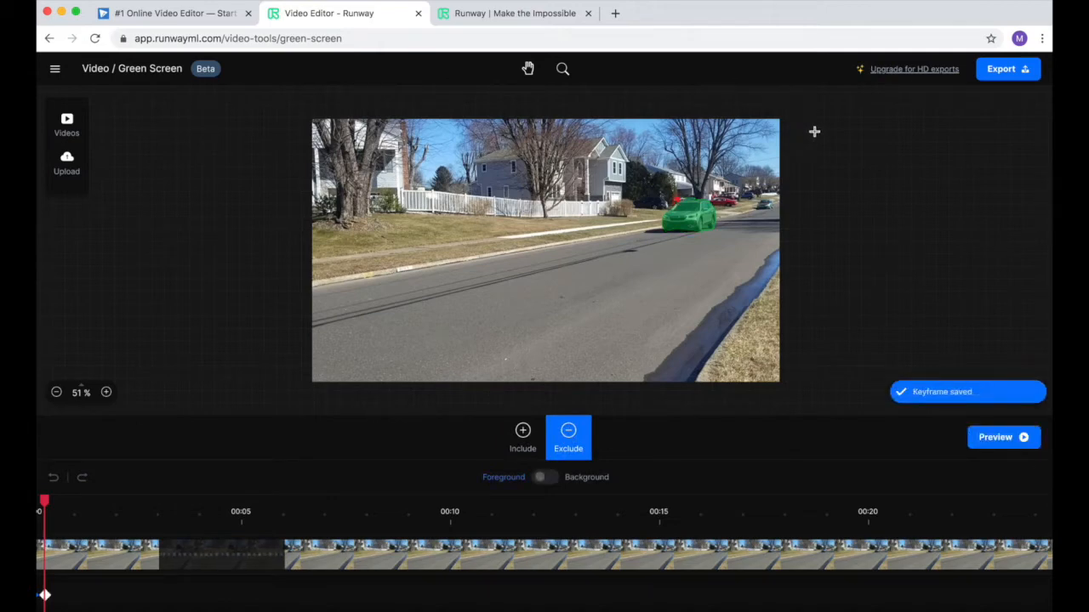
# - Exclude the area above the car's roof at about 0.5 seconds and the road beneath the car at about 0.7 seconds
pyautogui.click(54, 557)
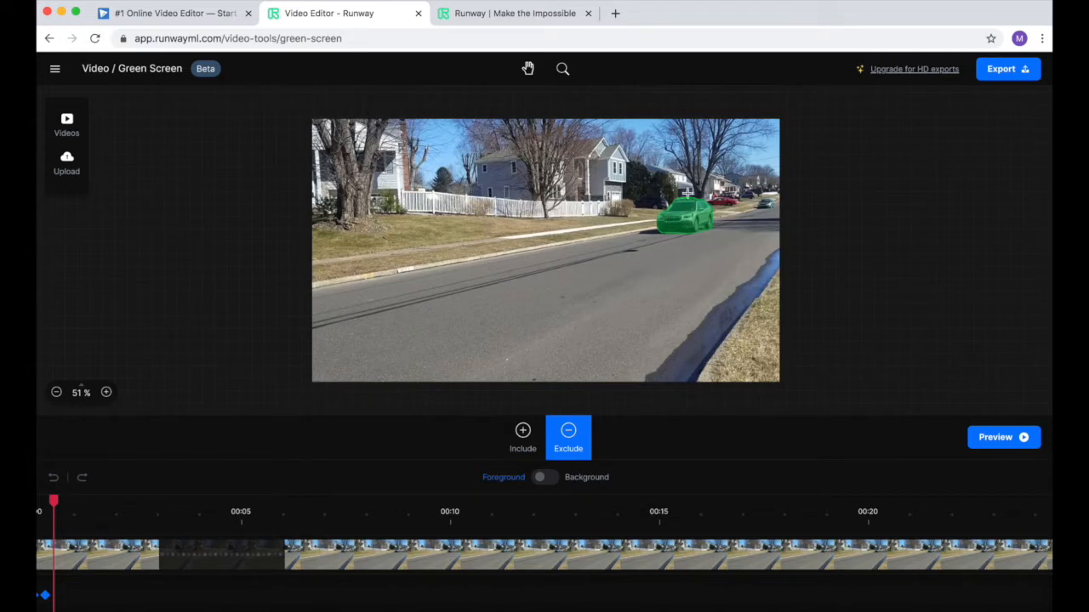
pyautogui.click(683, 198)
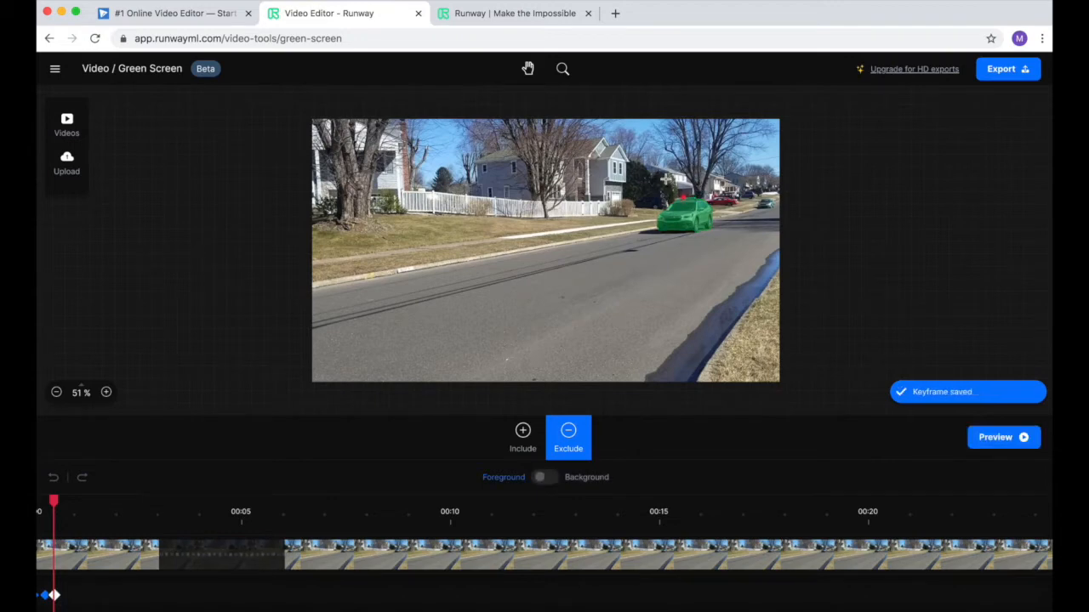
pyautogui.click(65, 562)
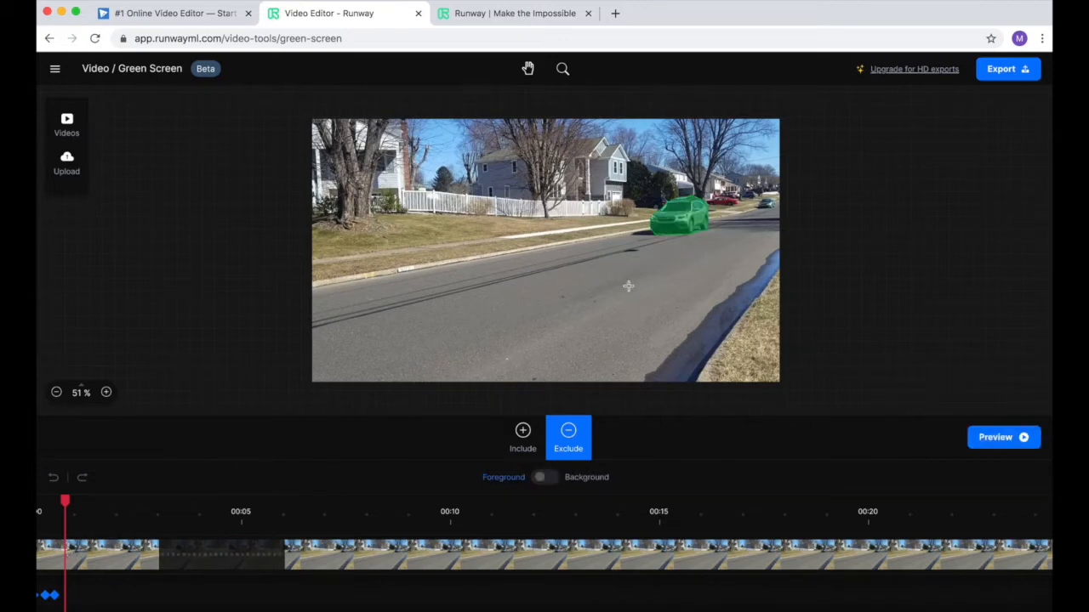
pyautogui.click(697, 230)
pyautogui.click(887, 341)
# - Exclude the road between the car's wheels from the mask at about 1 and 1.3 seconds
pyautogui.click(75, 561)
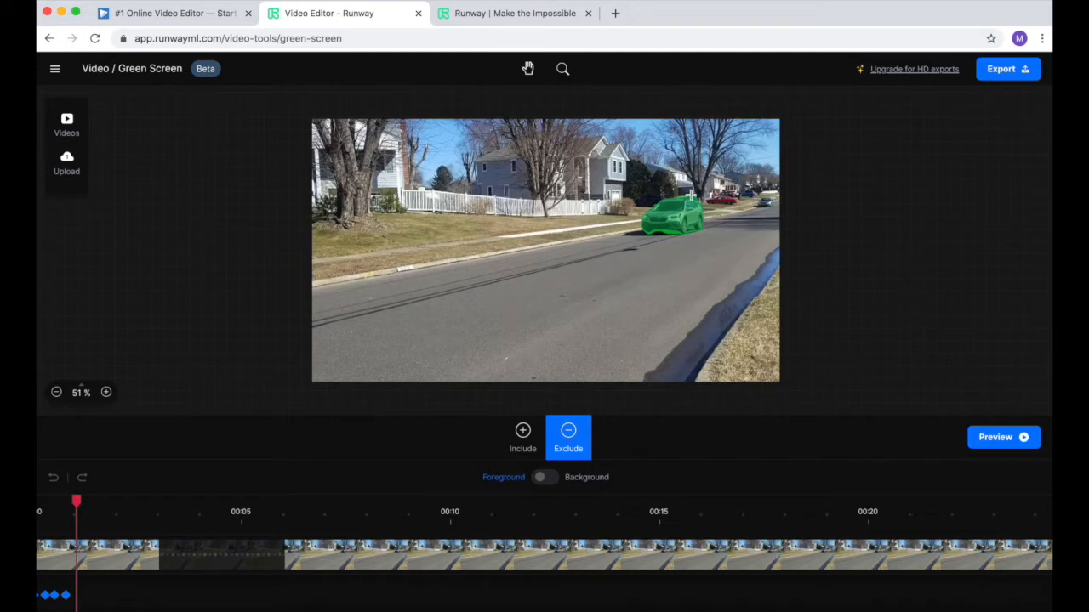
pyautogui.click(691, 227)
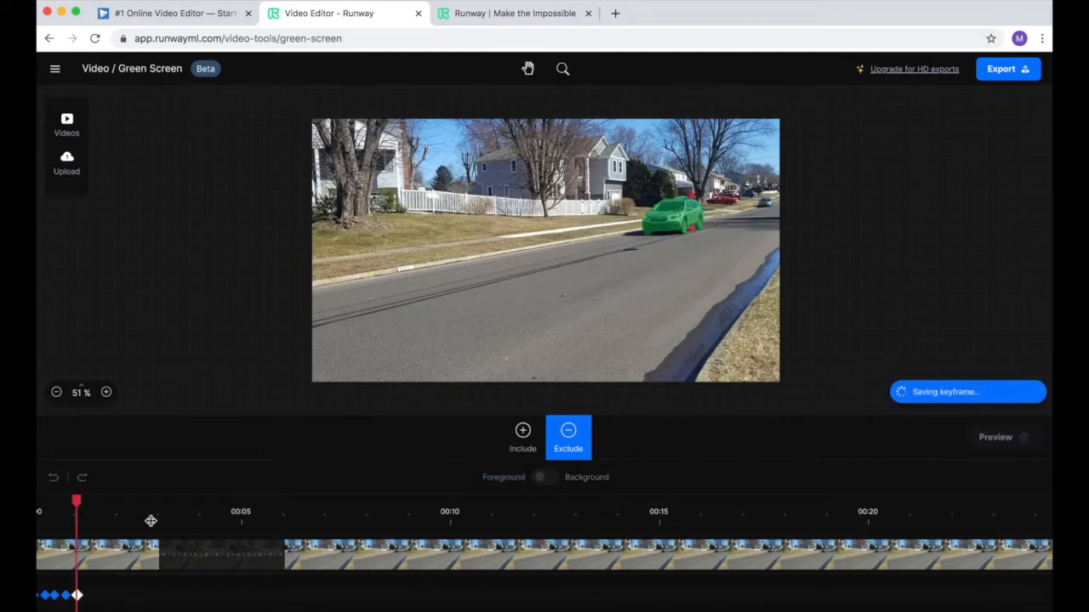
pyautogui.click(88, 557)
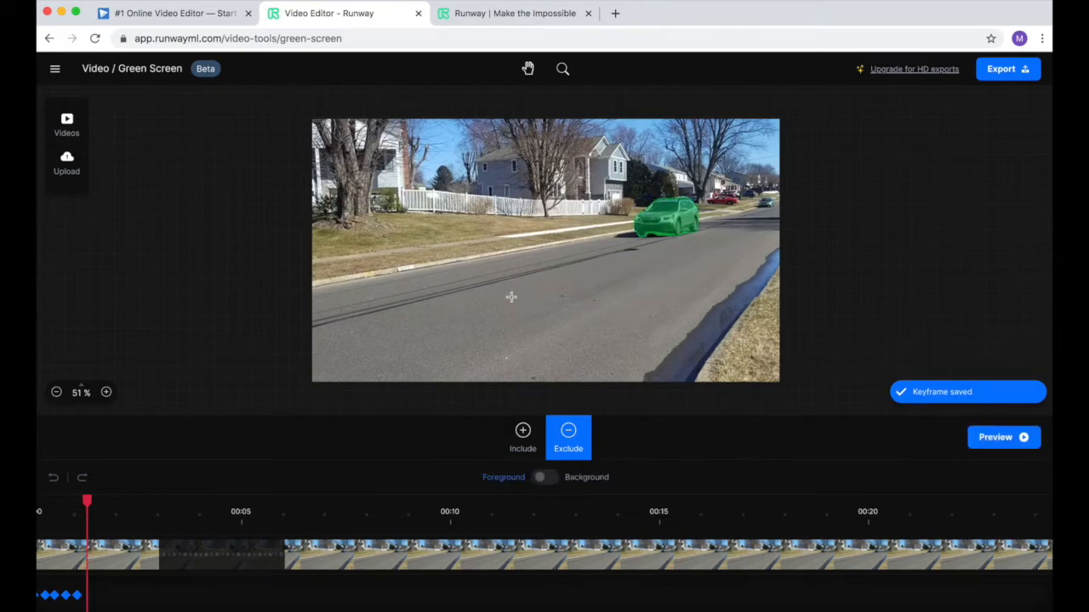
pyautogui.click(685, 228)
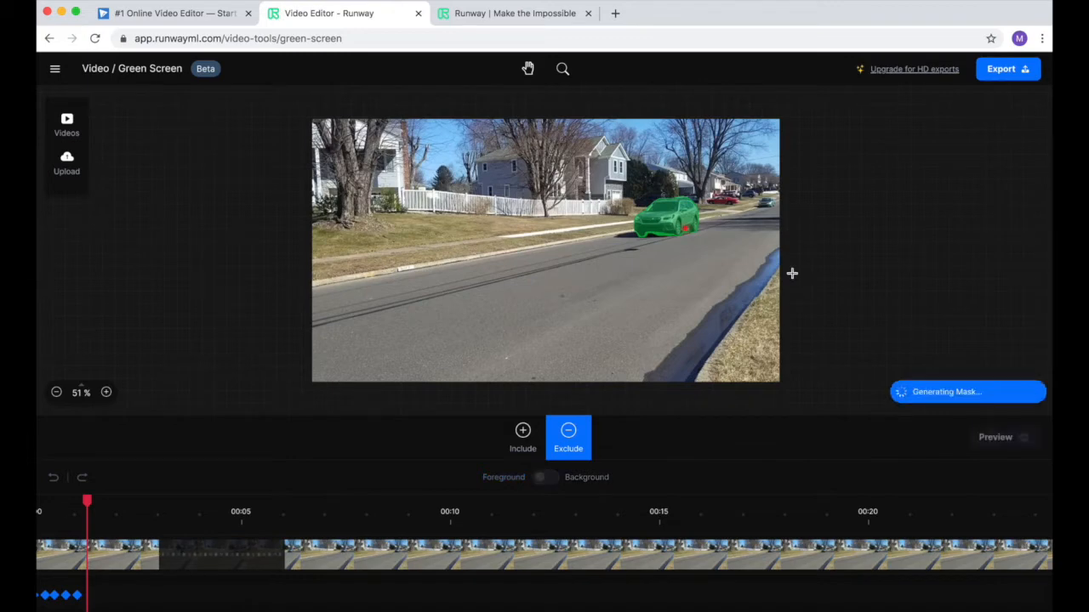
# - At about 1.6 seconds, exclude the road under the car and include its near front wheel in the mask
pyautogui.click(100, 558)
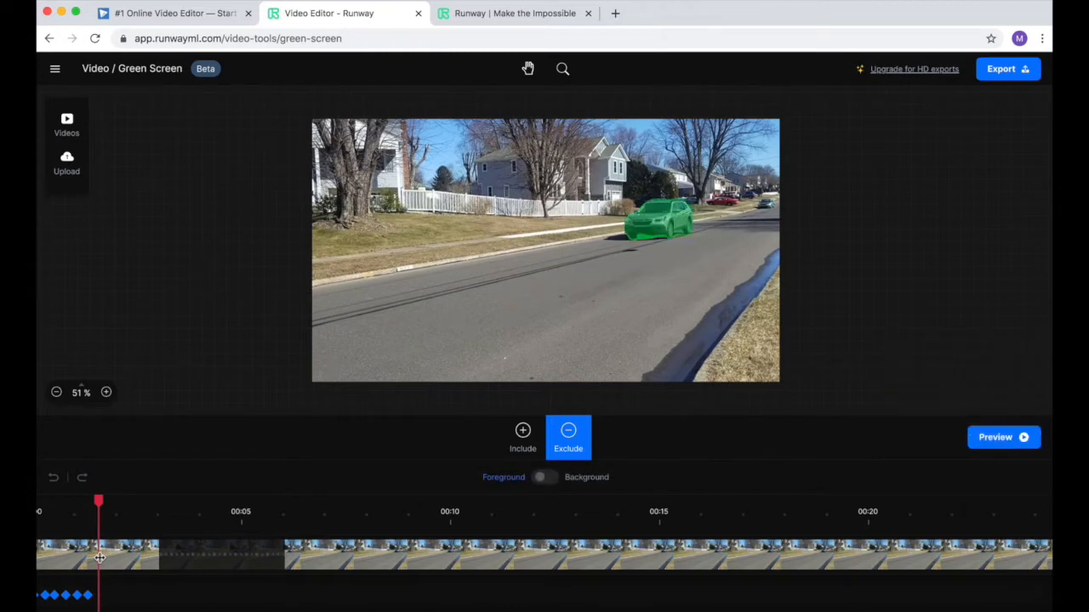
pyautogui.click(641, 238)
pyautogui.click(680, 233)
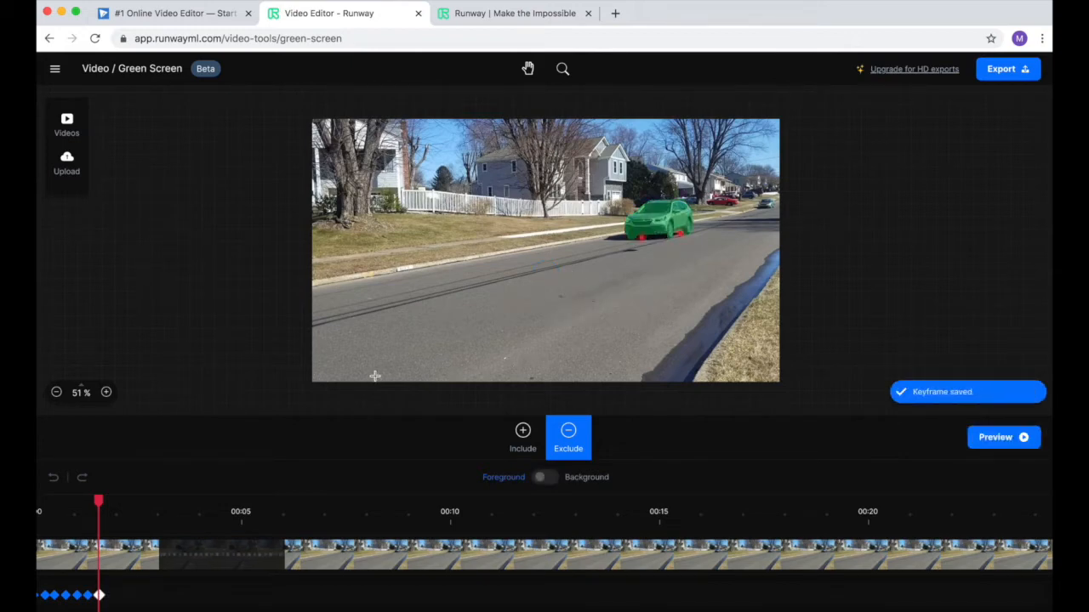
pyautogui.click(523, 435)
pyautogui.click(667, 235)
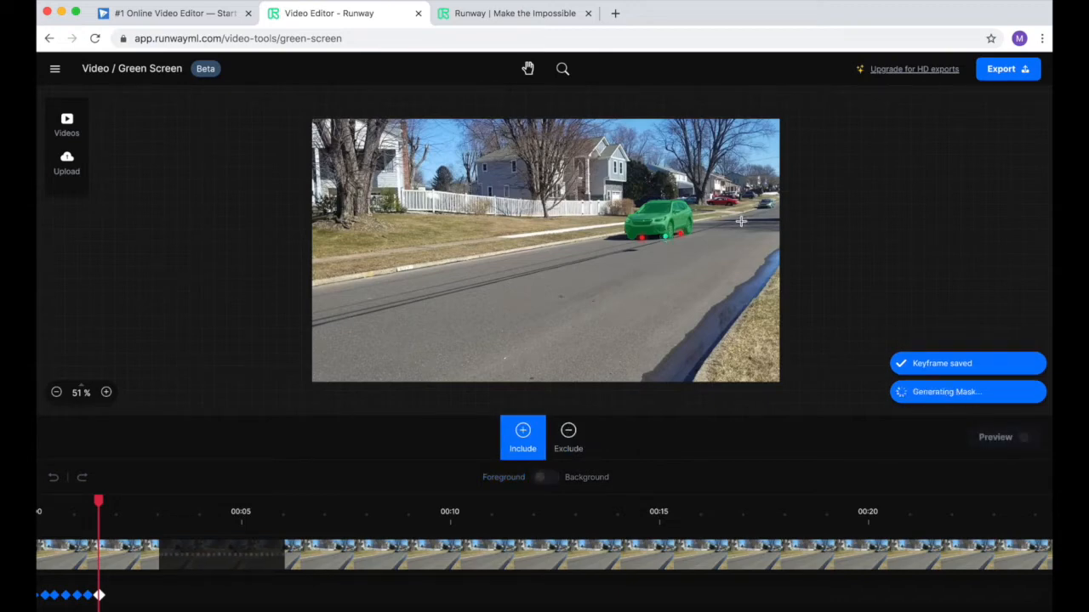
# - Exclude the road under the car's front bumper from the mask at about 1.8 and 2.1 seconds
pyautogui.click(108, 562)
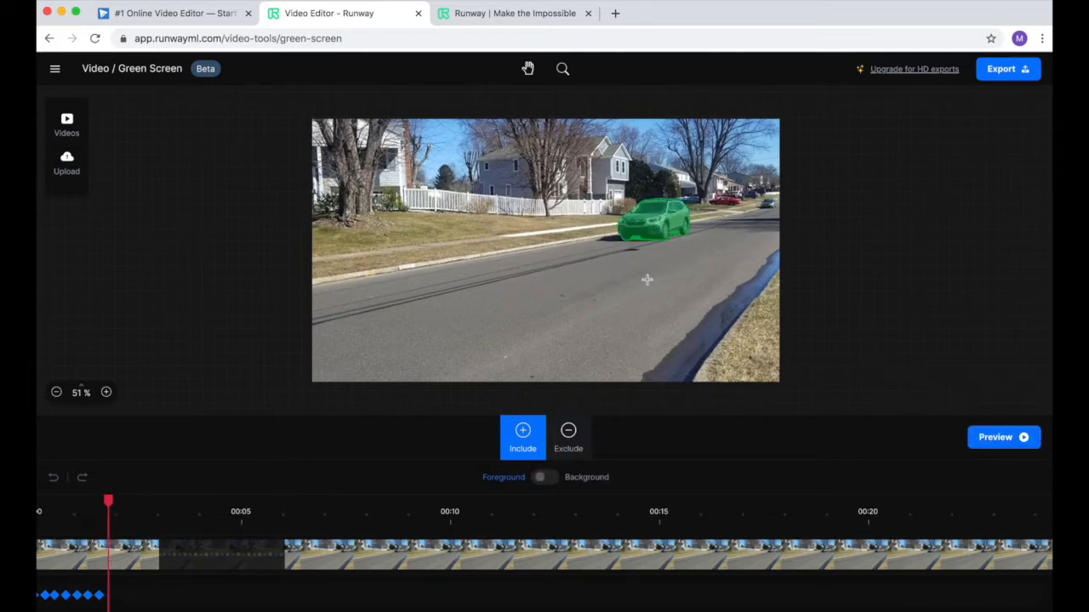
pyautogui.click(568, 432)
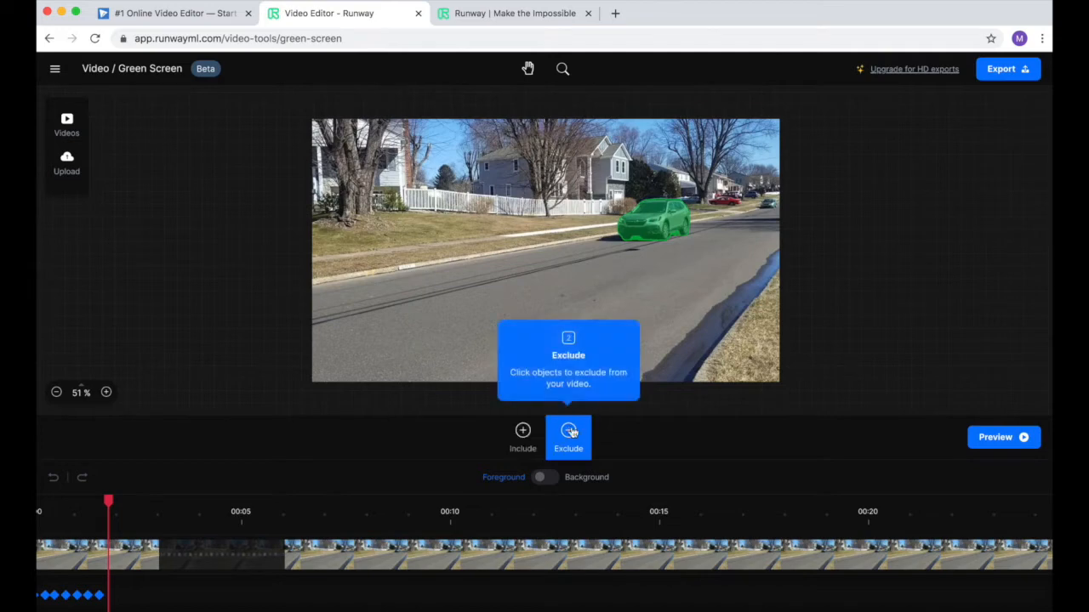
pyautogui.click(642, 240)
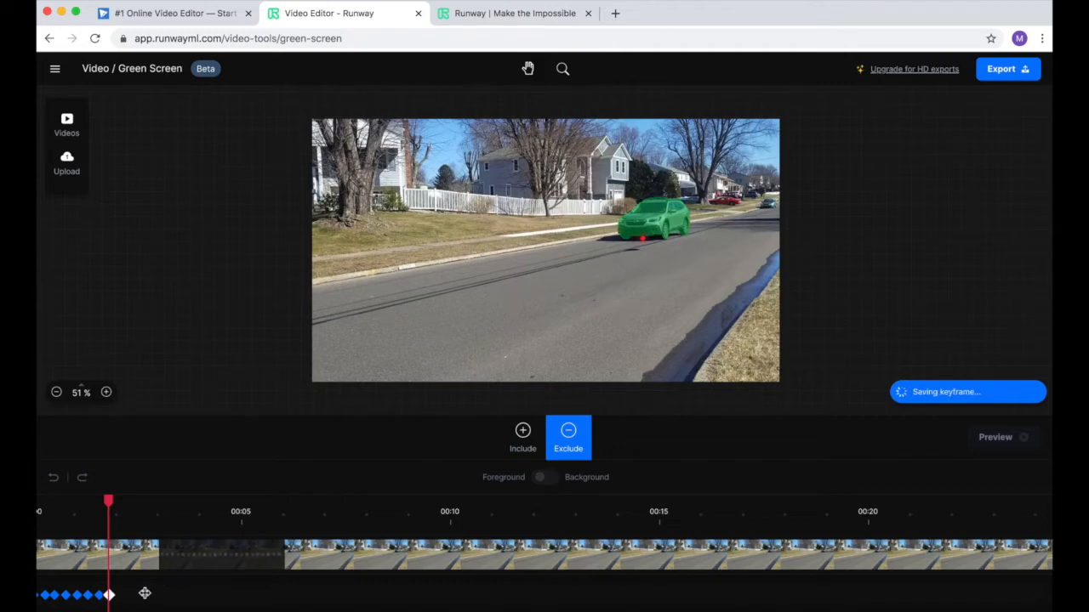
pyautogui.click(122, 563)
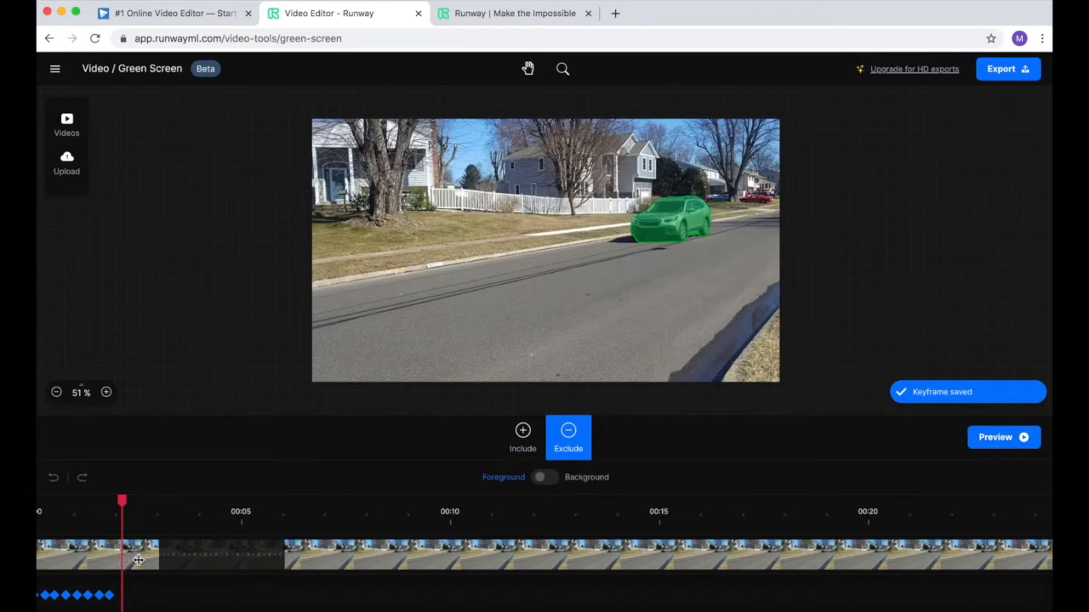
pyautogui.click(652, 238)
# - Exclude the road between the wheels at about 2.4 seconds, and both there and under the front bumper at about 2.6 seconds
pyautogui.click(133, 558)
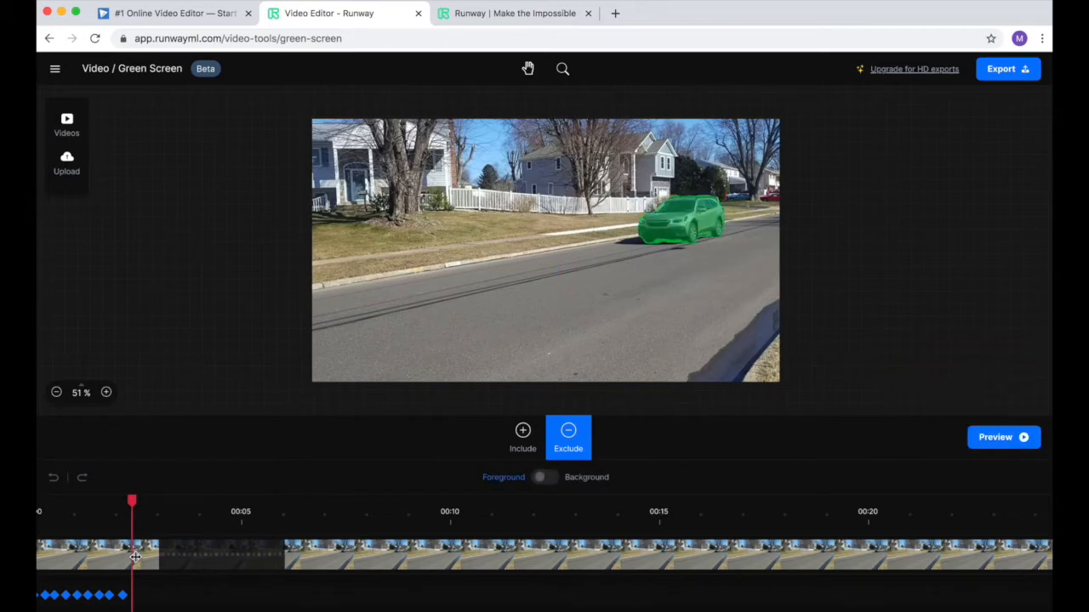
pyautogui.click(706, 235)
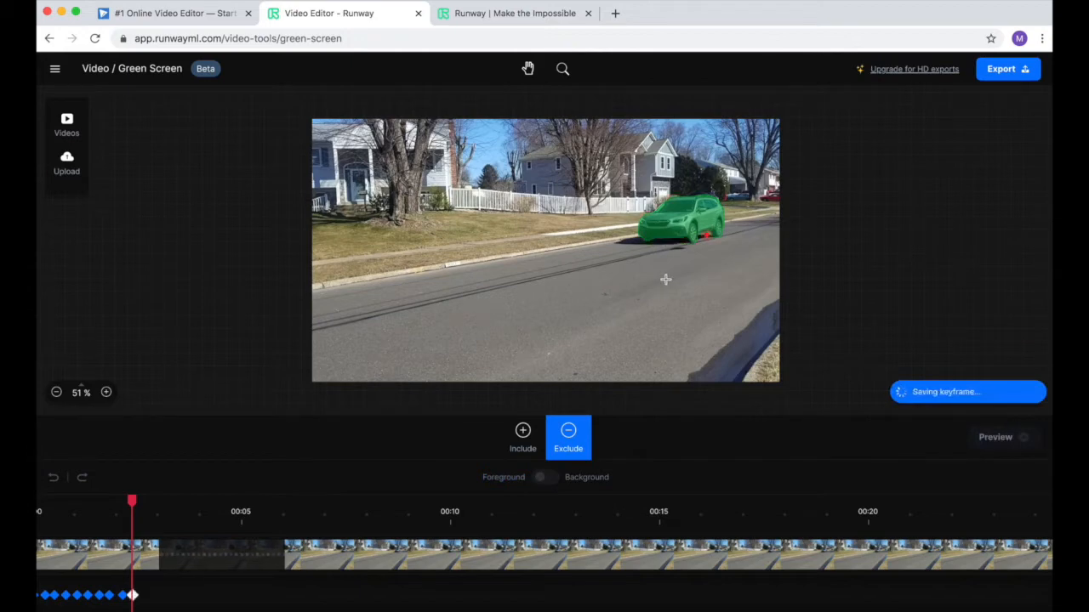
pyautogui.click(143, 561)
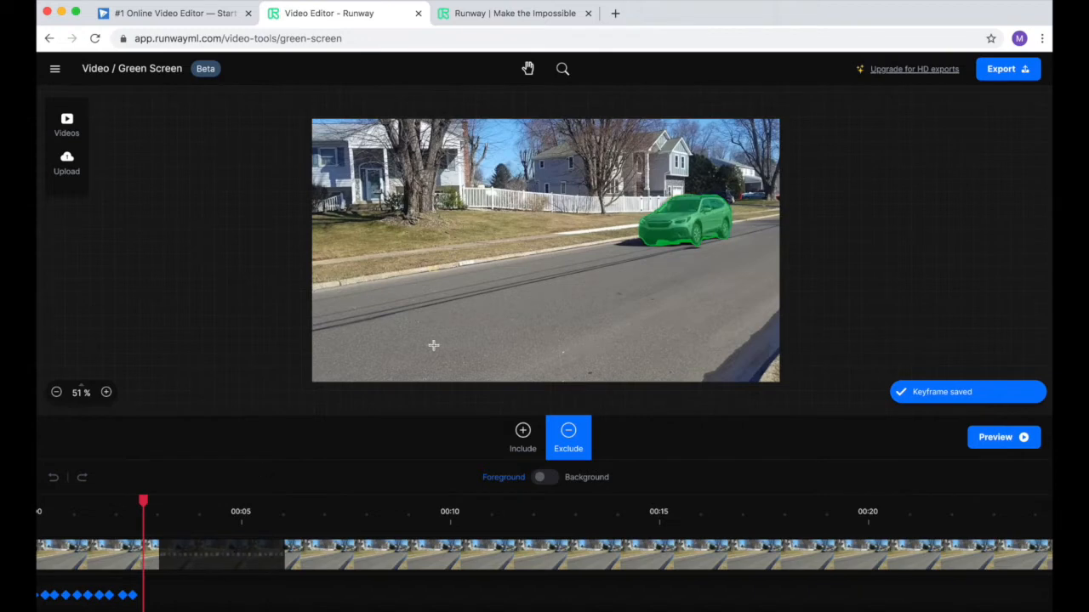
pyautogui.click(669, 243)
pyautogui.click(710, 238)
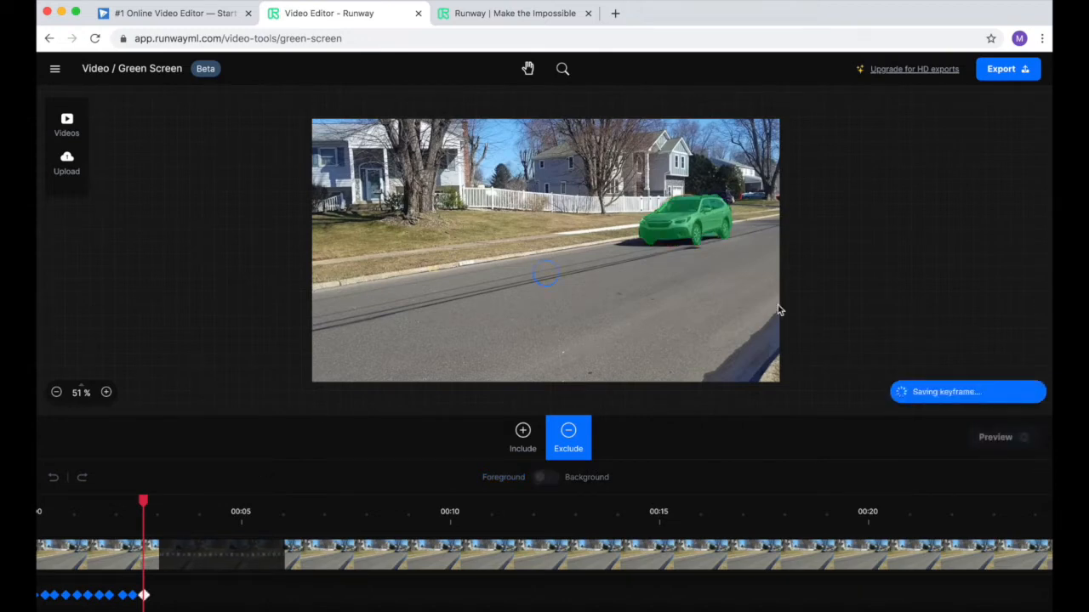
# - Exclude the road between the car's wheels from the mask at about 3 seconds
pyautogui.click(148, 558)
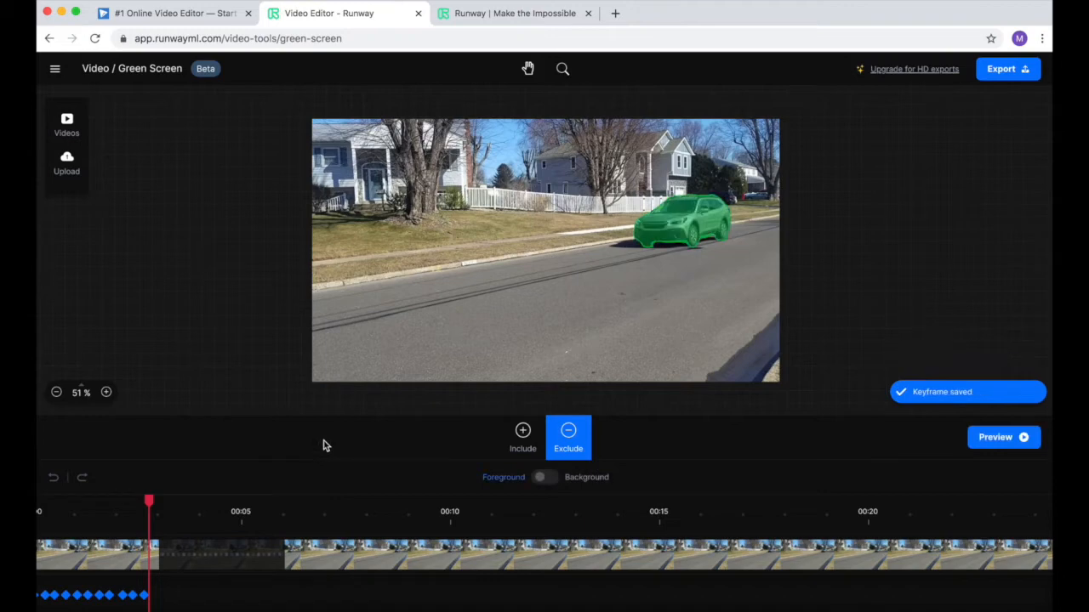
pyautogui.moveTo(148, 566); pyautogui.dragTo(157, 565)
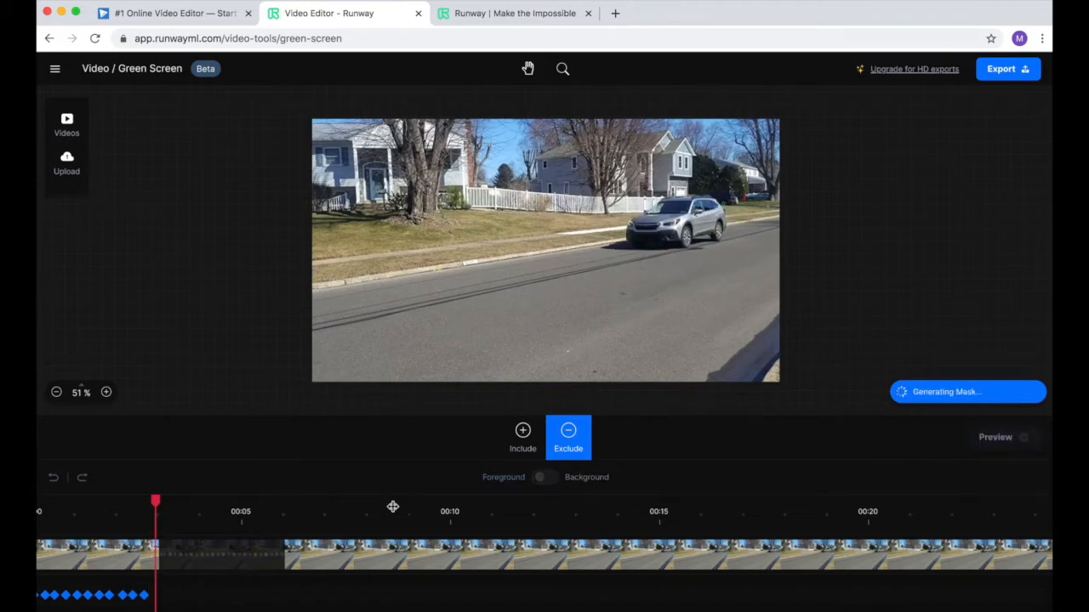
pyautogui.click(700, 242)
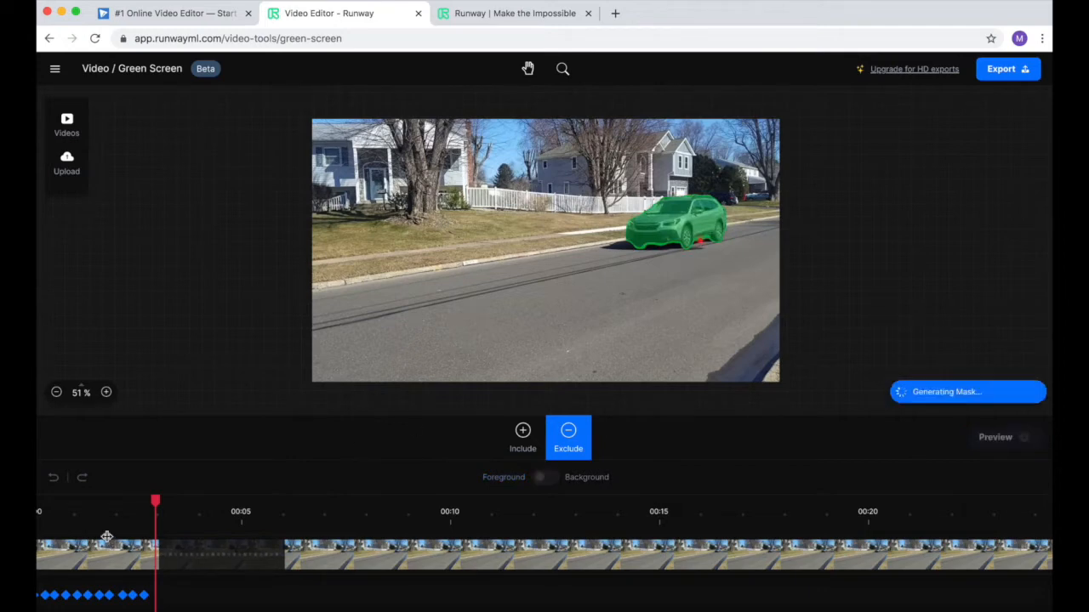
# - Exclude the background above the car's windshield at about 3.7 seconds and above the rear of its roof at about 4 seconds
pyautogui.click(170, 576)
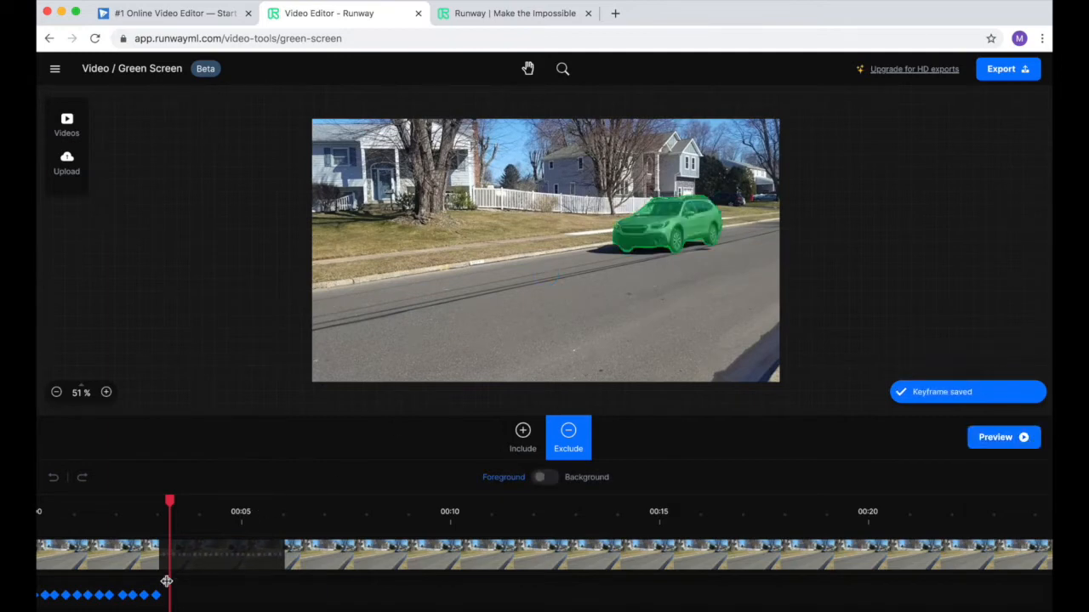
pyautogui.click(175, 579)
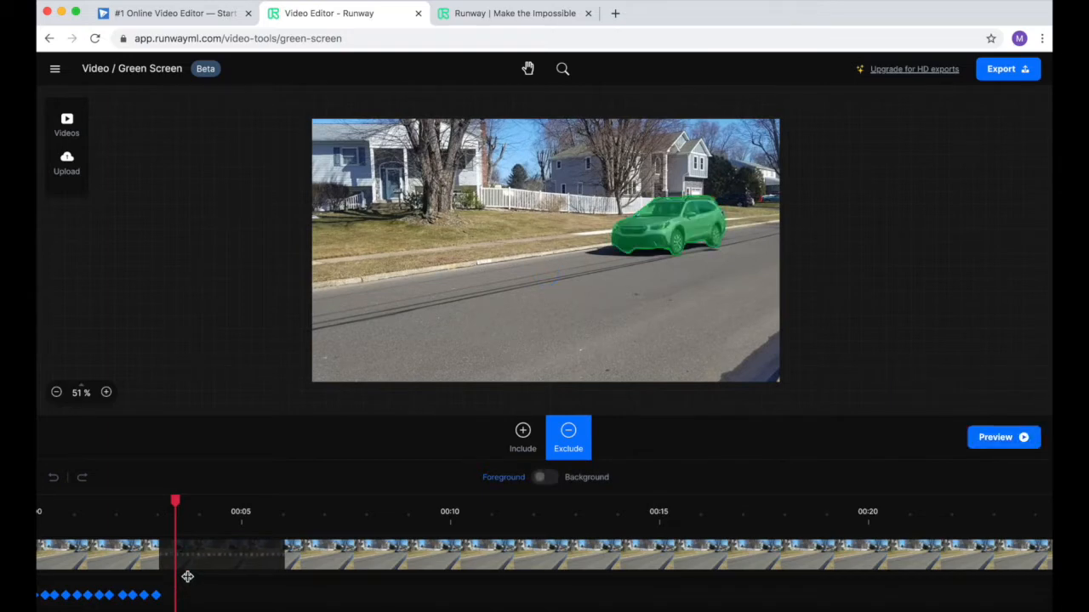
pyautogui.click(187, 577)
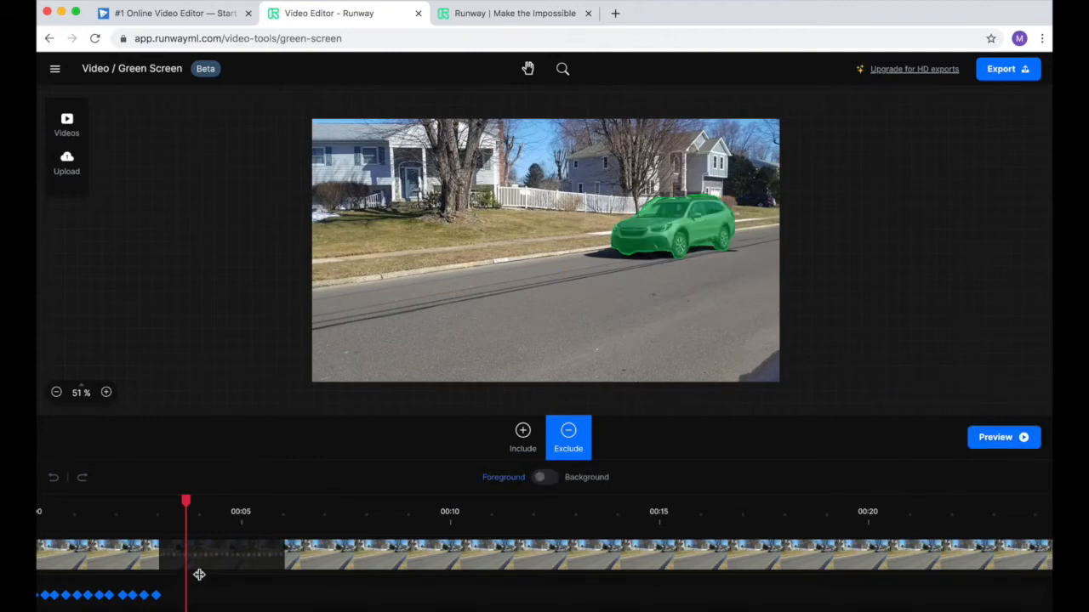
pyautogui.click(646, 205)
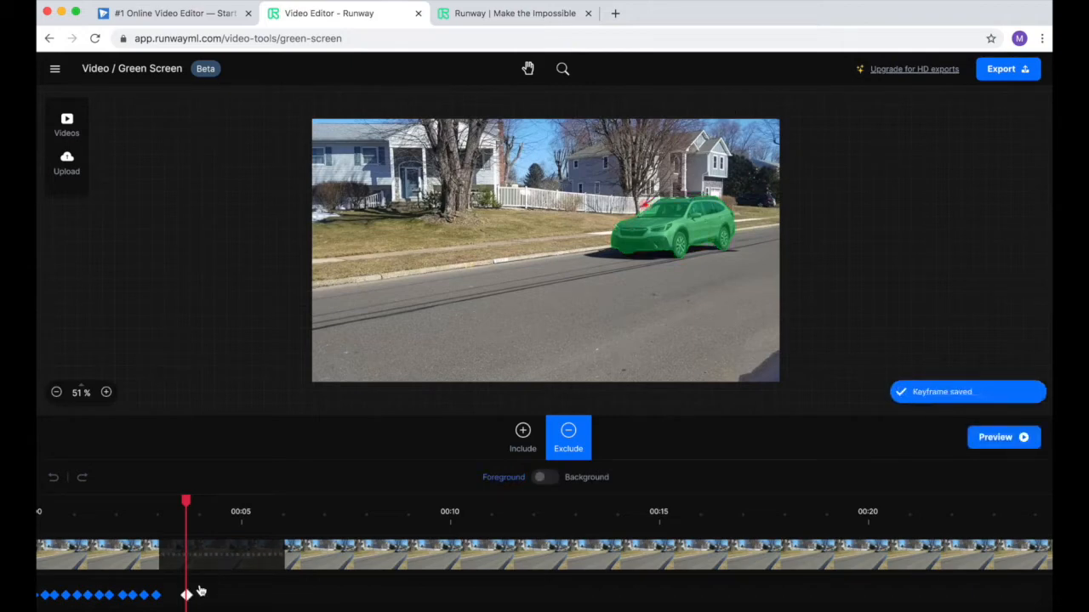
pyautogui.click(193, 595)
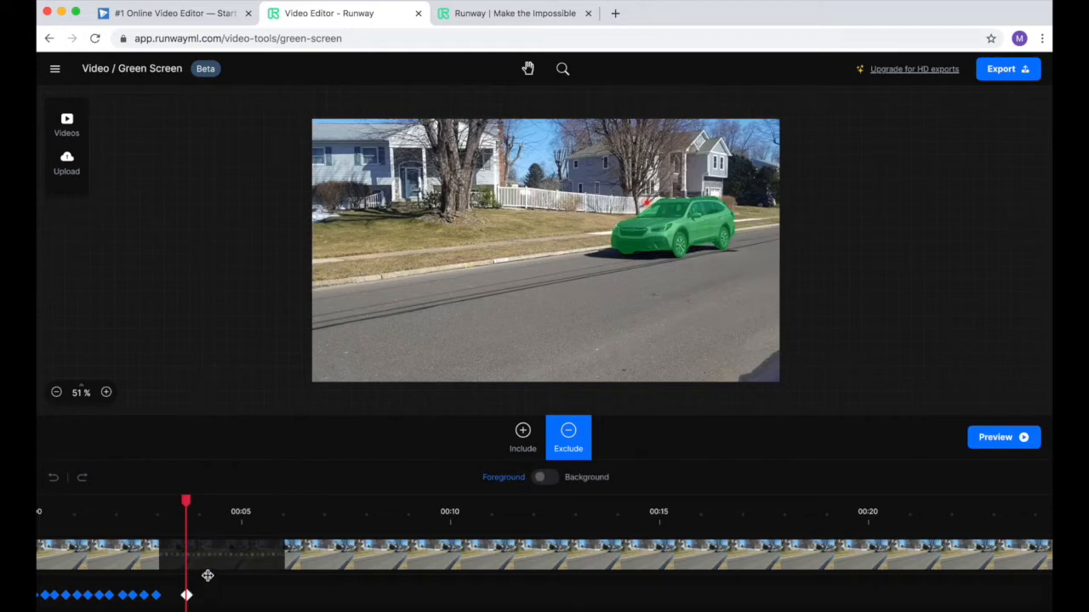
pyautogui.click(202, 570)
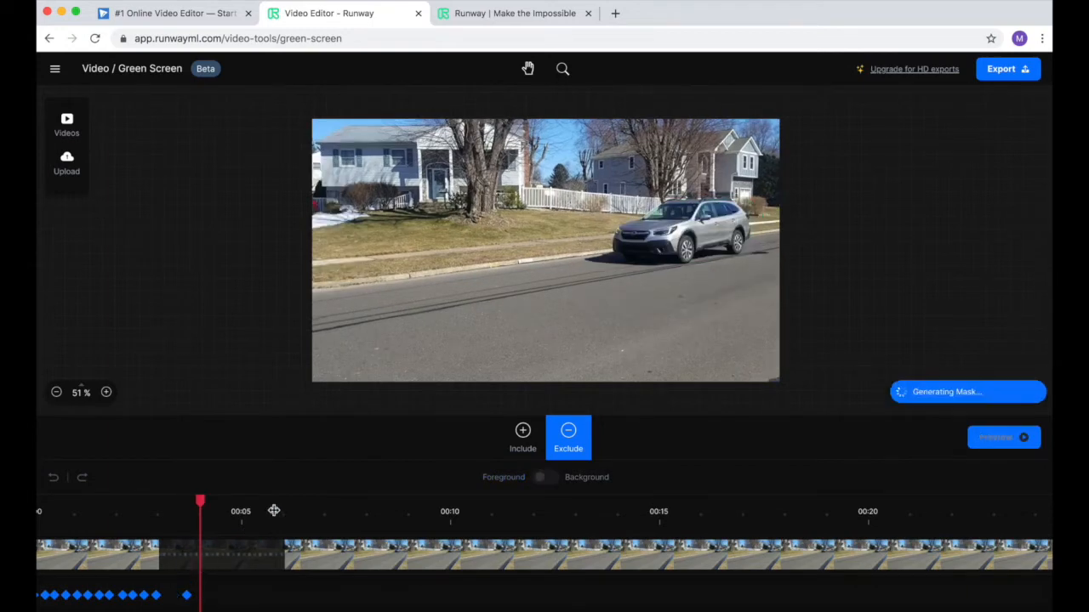
pyautogui.click(719, 197)
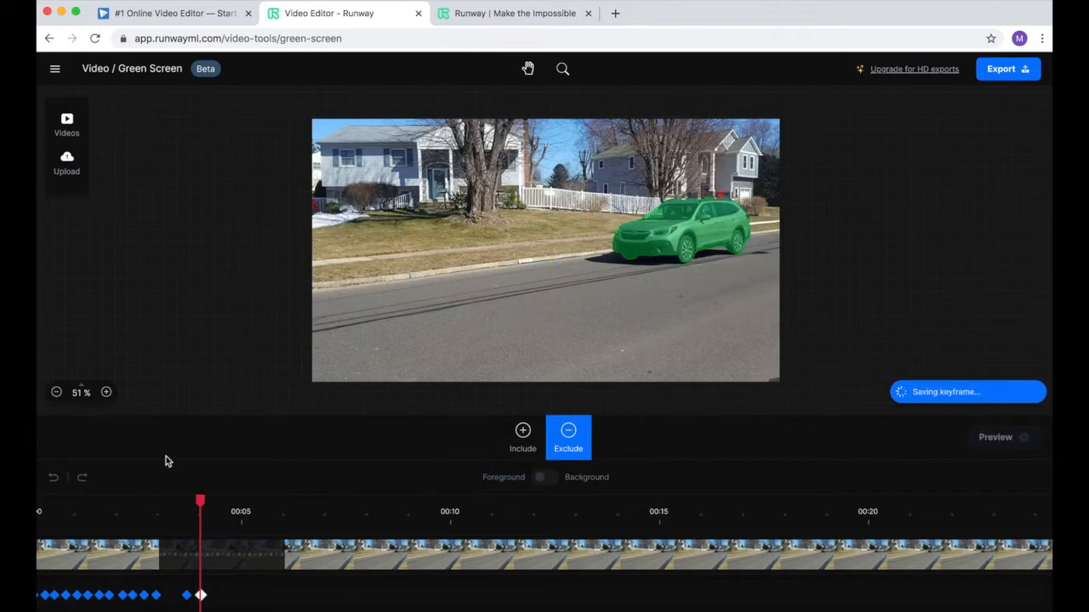
# - Exclude the background above the rear of the car's roof from the mask at about 4.5 seconds
pyautogui.click(210, 561)
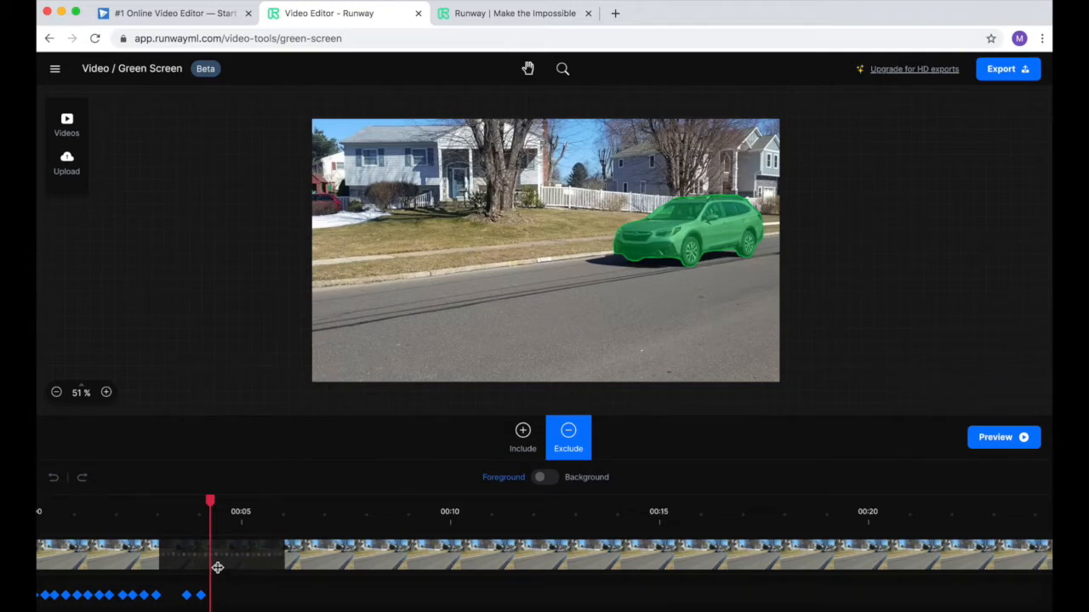
pyautogui.click(218, 567)
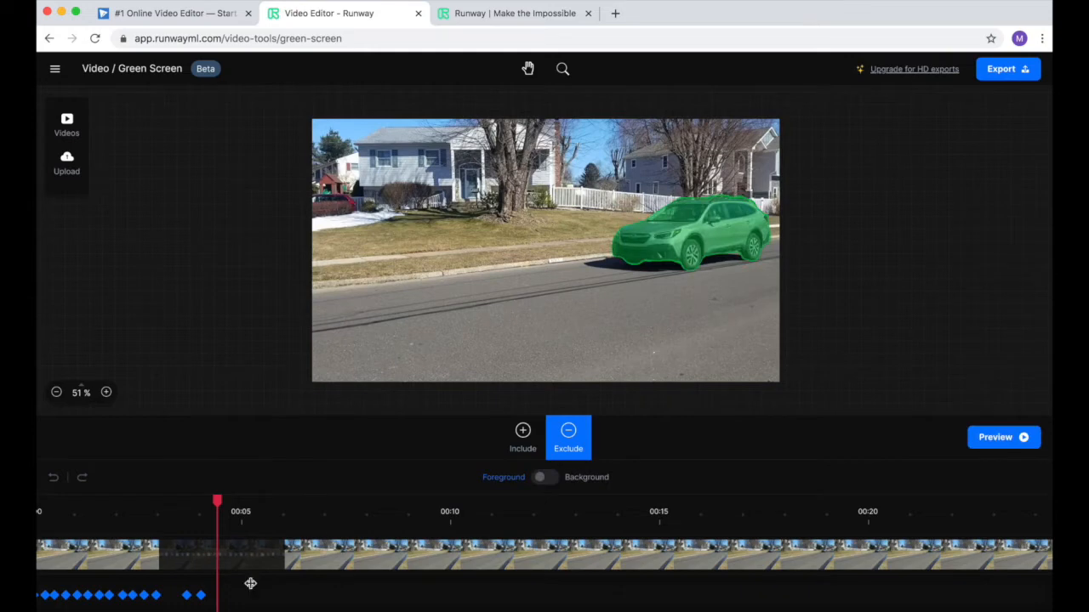
pyautogui.click(224, 565)
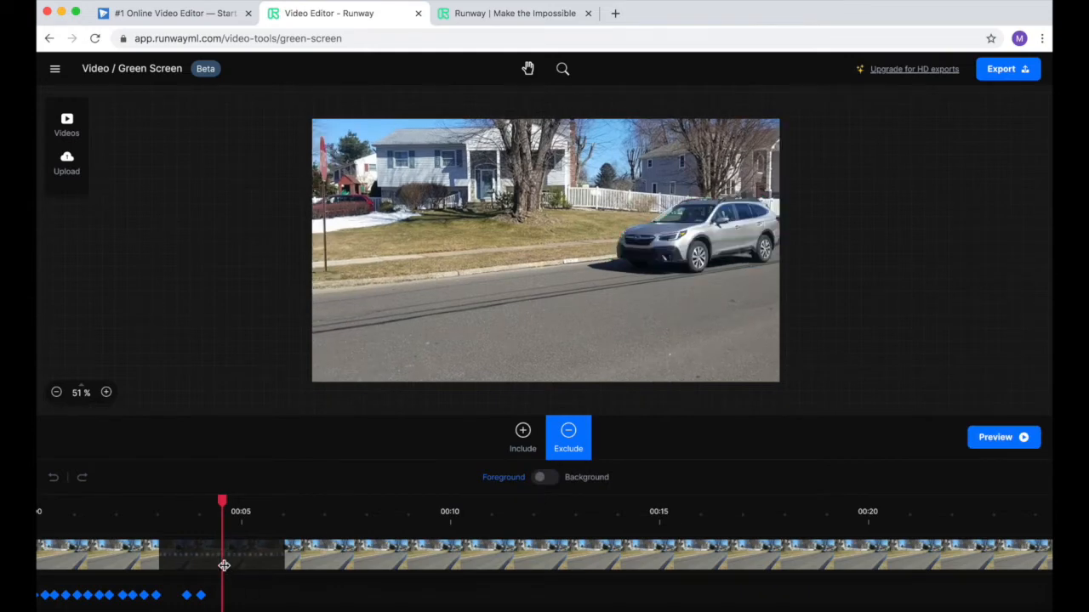
pyautogui.click(770, 201)
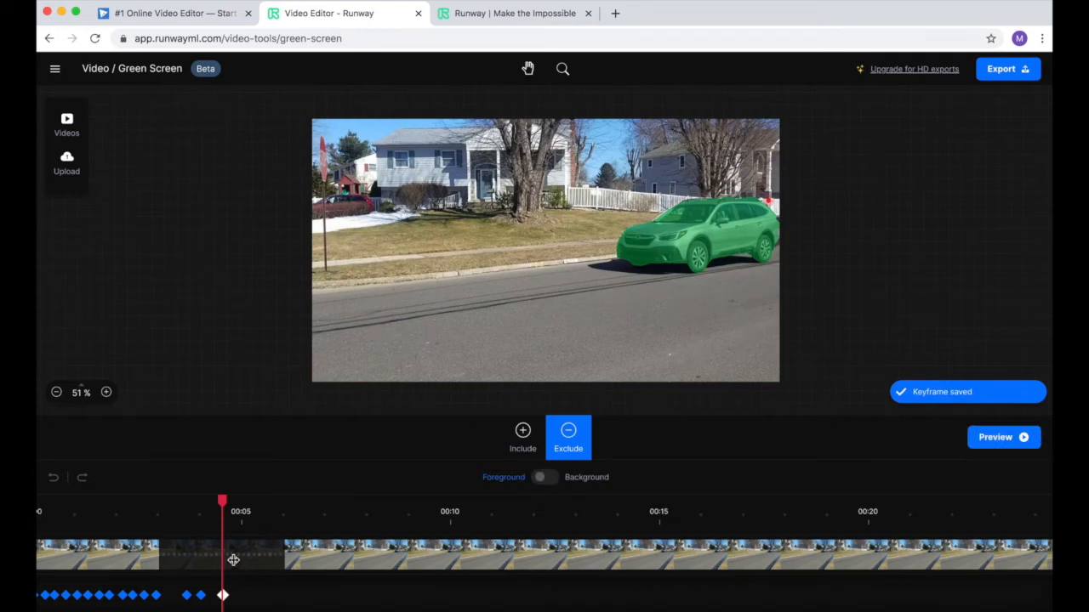
# - Exclude the strip of background above the front of the car's roof at about 5.3 seconds
pyautogui.click(233, 560)
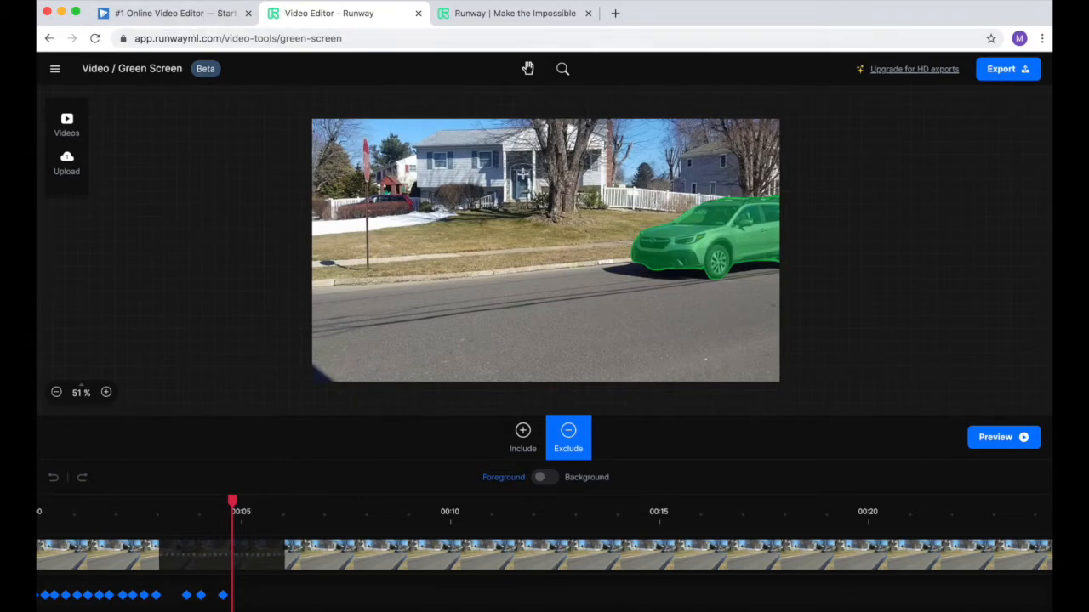
pyautogui.click(240, 568)
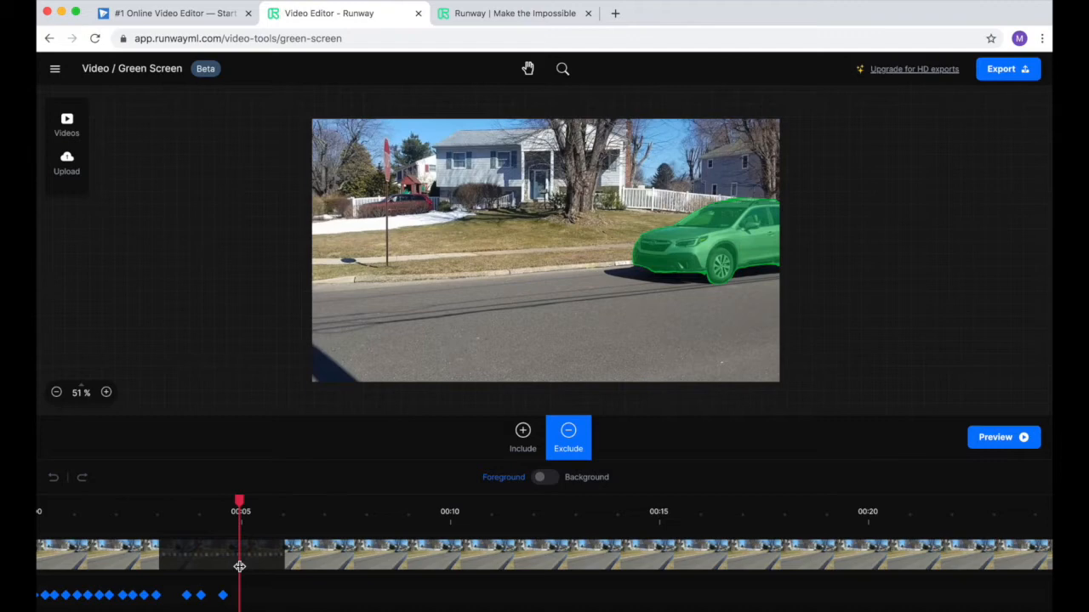
pyautogui.click(245, 554)
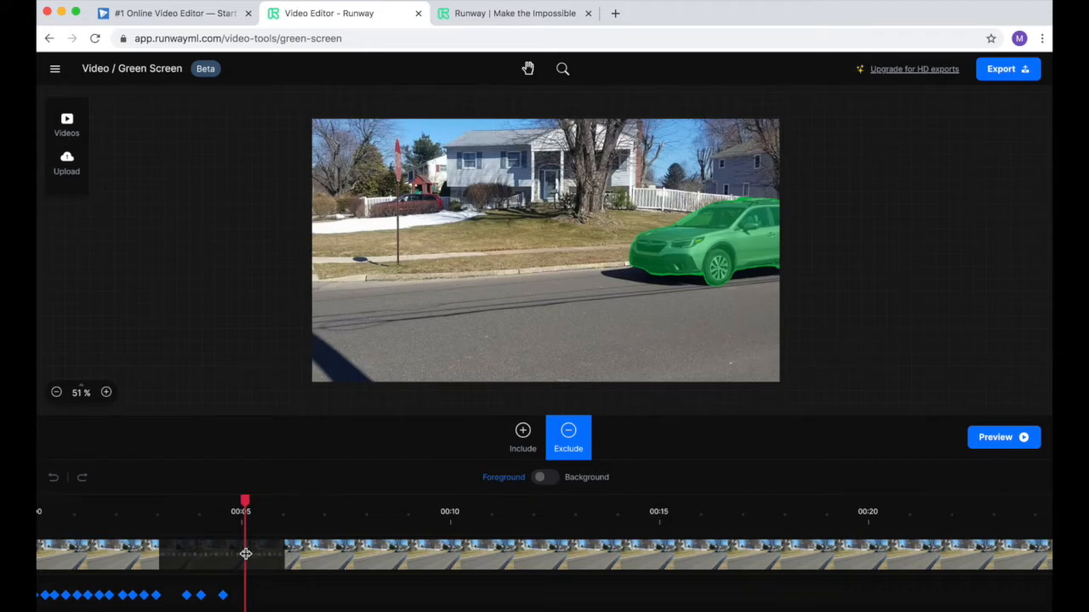
pyautogui.click(253, 559)
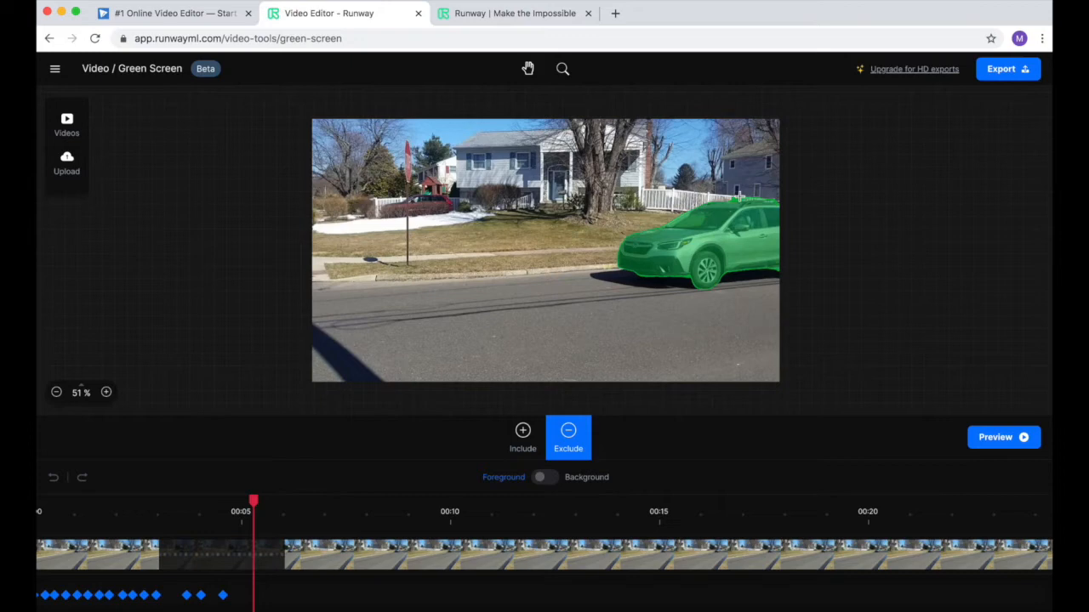
pyautogui.click(738, 198)
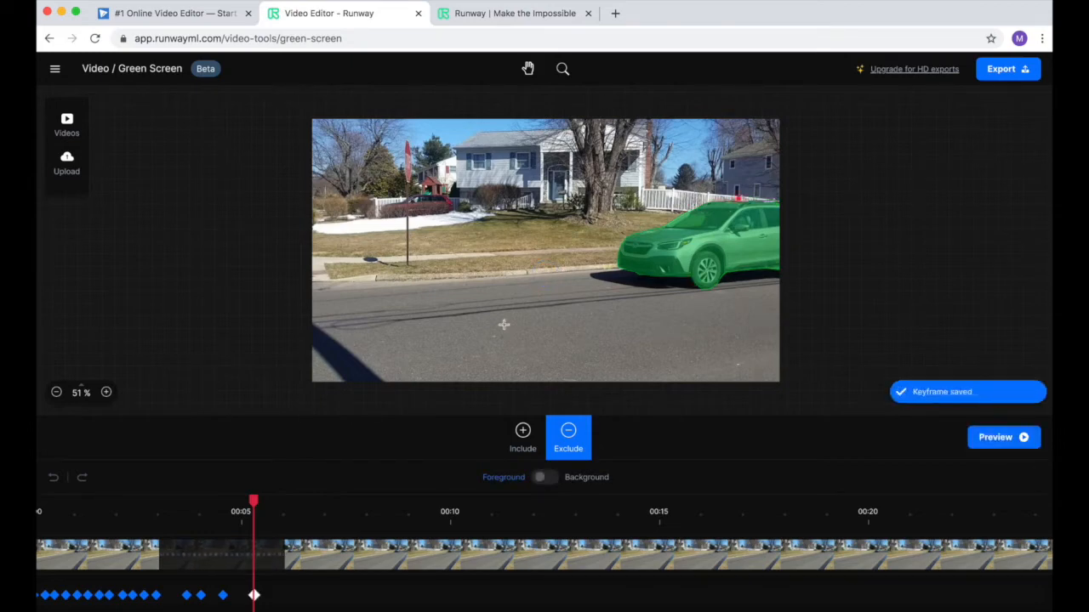
# - Check the mask on the following frames and exclude the background above the car's hood at about 7.5 seconds
pyautogui.click(264, 566)
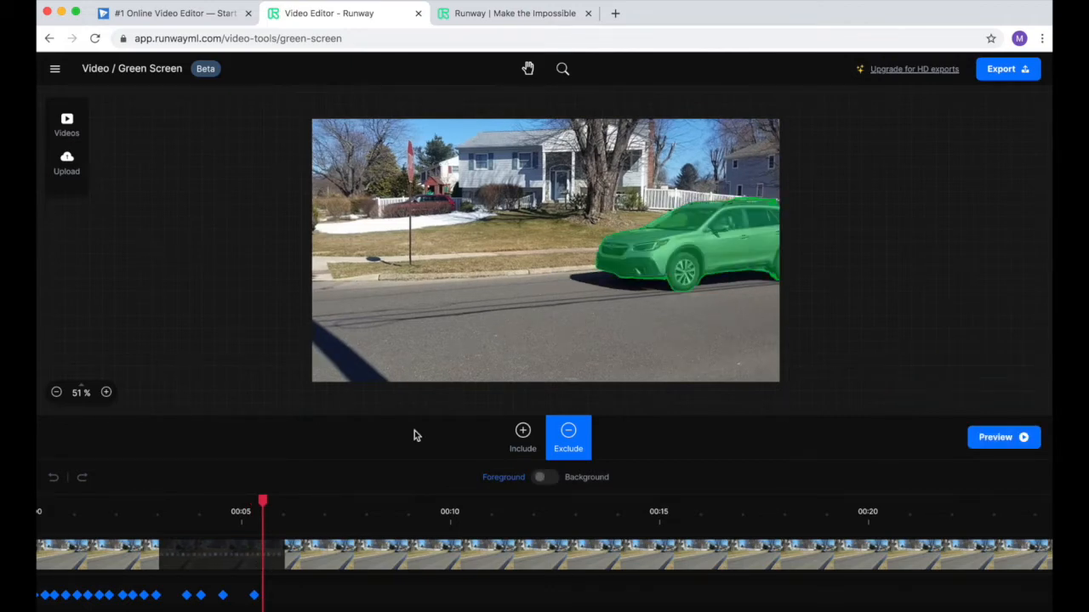
pyautogui.click(269, 557)
pyautogui.click(282, 558)
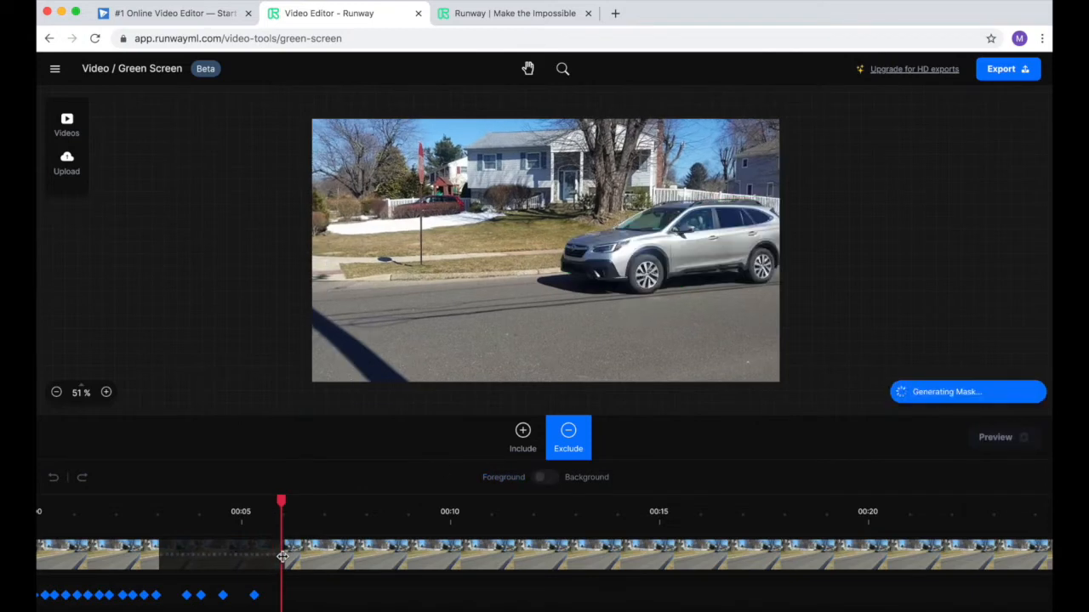
pyautogui.click(292, 558)
pyautogui.click(301, 559)
pyautogui.click(311, 559)
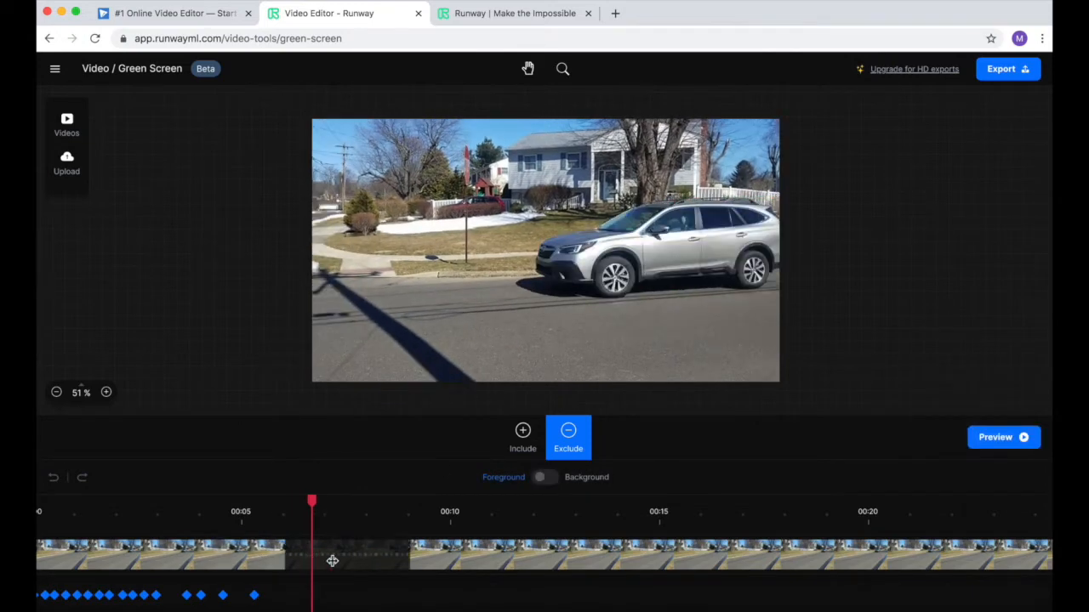
pyautogui.click(319, 556)
pyautogui.click(331, 554)
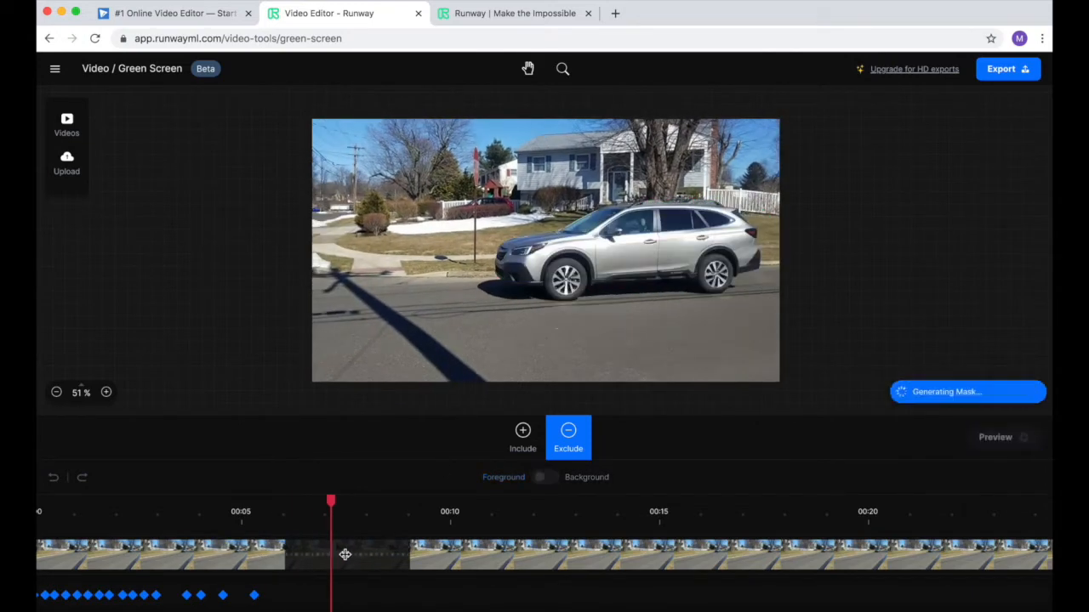
pyautogui.click(345, 555)
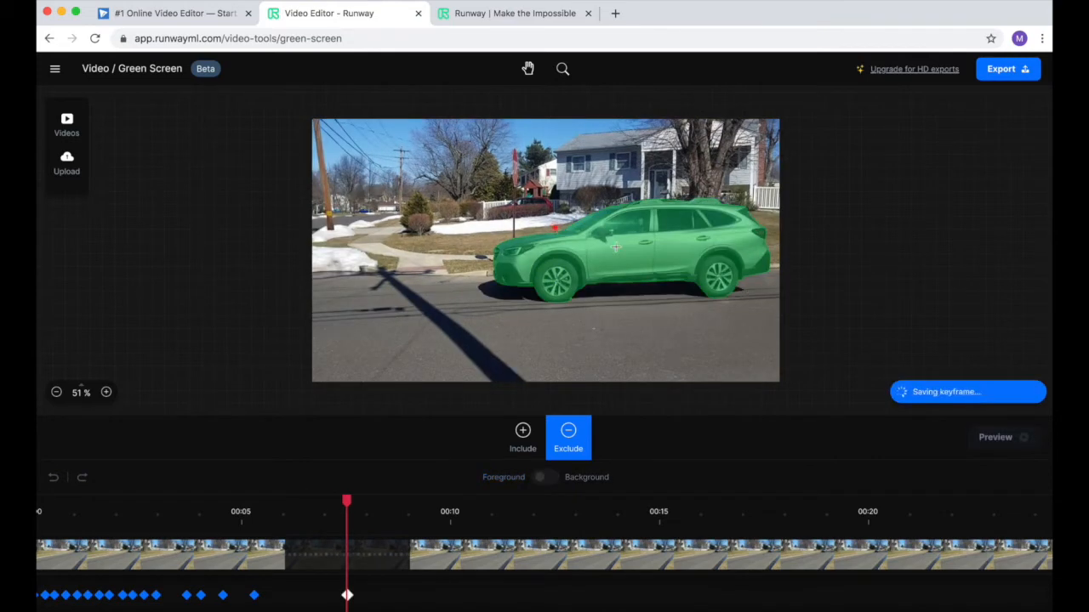
# - Exclude the stray background around the car from the mask at about 8.3 and 8.6 seconds
pyautogui.click(352, 563)
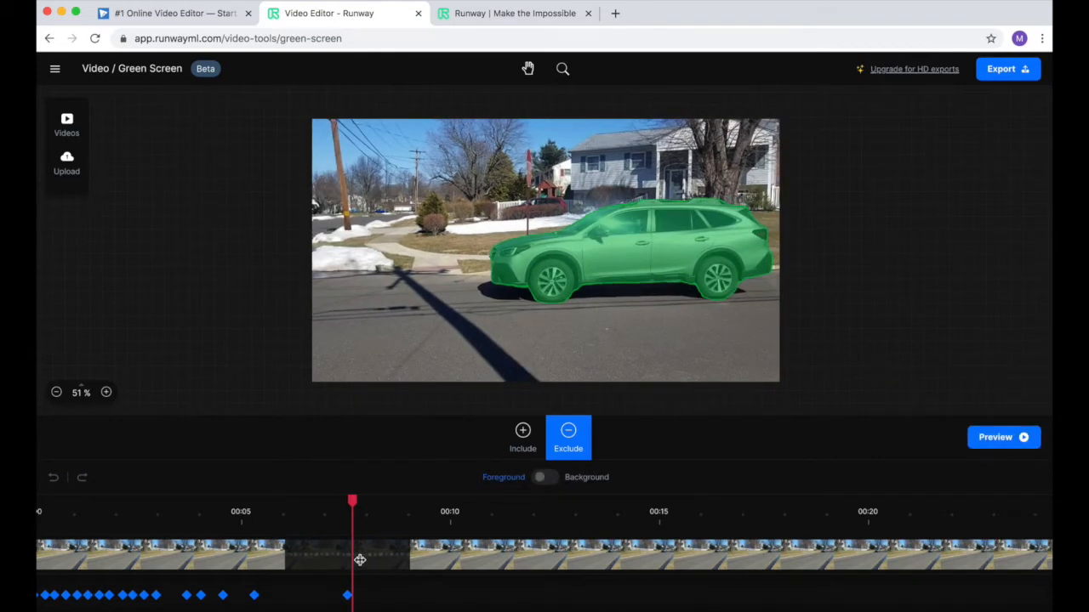
pyautogui.click(358, 561)
pyautogui.click(366, 560)
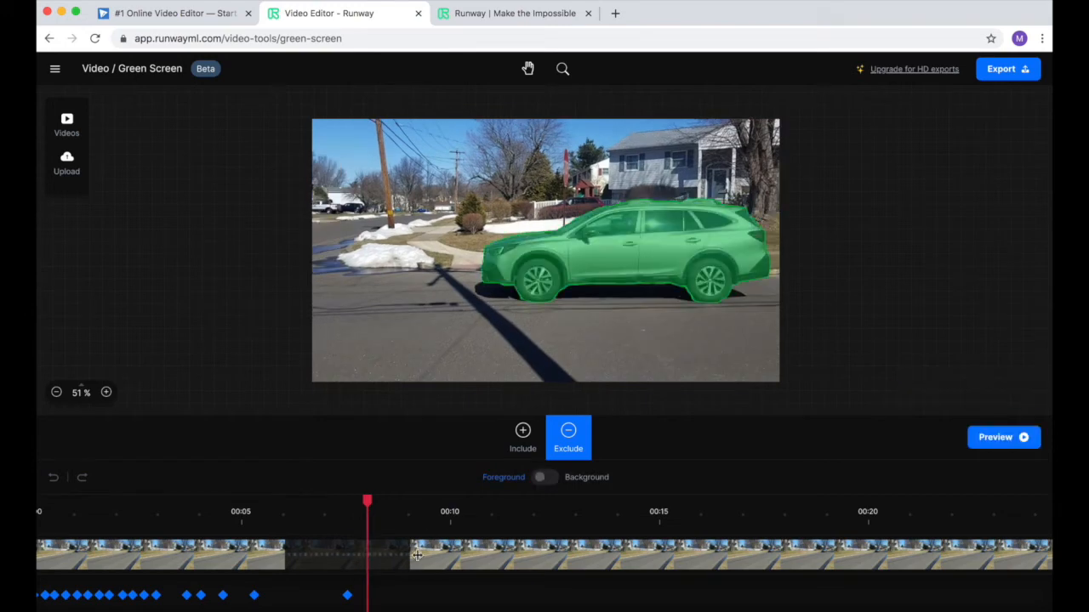
pyautogui.click(379, 561)
pyautogui.click(390, 559)
pyautogui.click(653, 346)
# - Exclude the background above the car's hood and in front of its windshield at about 9.3 seconds
pyautogui.click(400, 556)
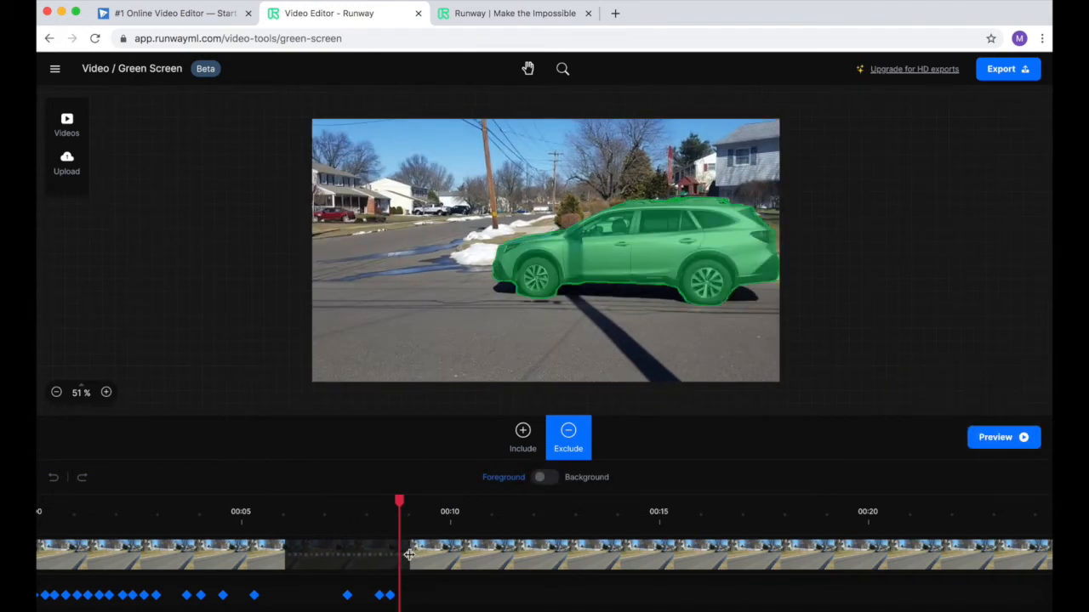
pyautogui.click(409, 557)
pyautogui.click(422, 557)
pyautogui.click(514, 235)
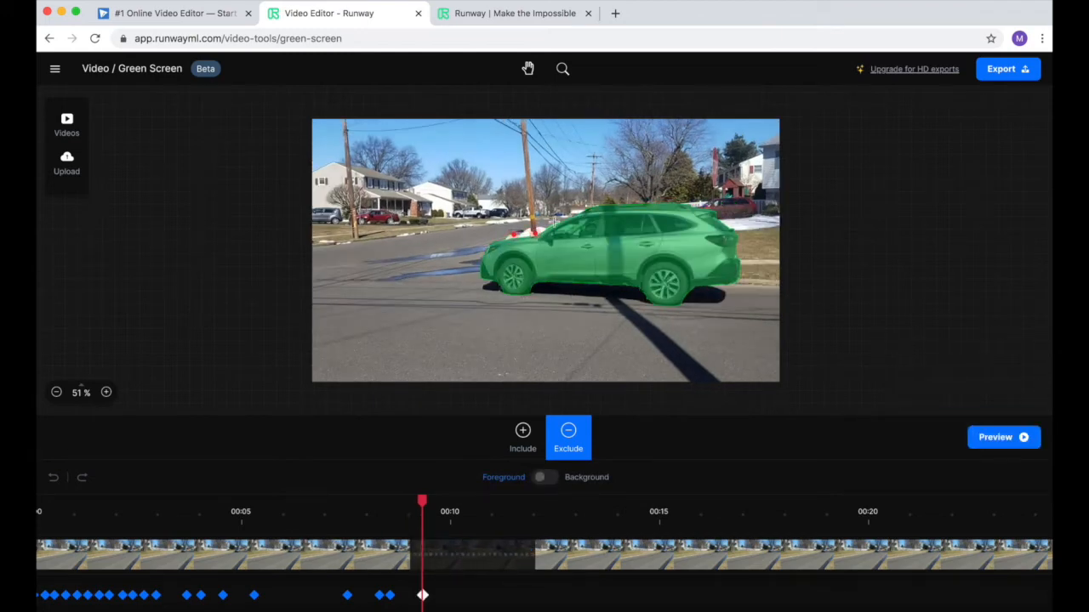
# - Exclude the road beside the car's front and rear wheels at about 9.5 seconds, and near the front wheel at about 9.8 seconds
pyautogui.click(433, 557)
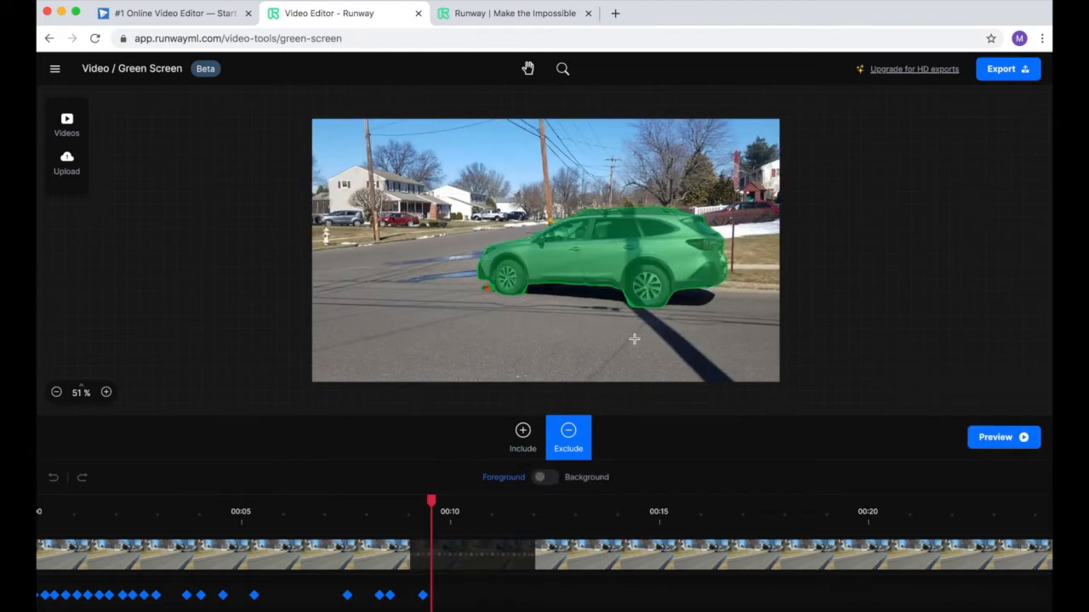
pyautogui.click(629, 299)
pyautogui.click(443, 557)
pyautogui.click(492, 287)
# - Exclude the background around the car at about 10.3 and 10.5 seconds, and the area behind its rear bumper at about 10.8 seconds
pyautogui.click(462, 557)
pyautogui.click(468, 282)
pyautogui.click(472, 553)
pyautogui.click(485, 553)
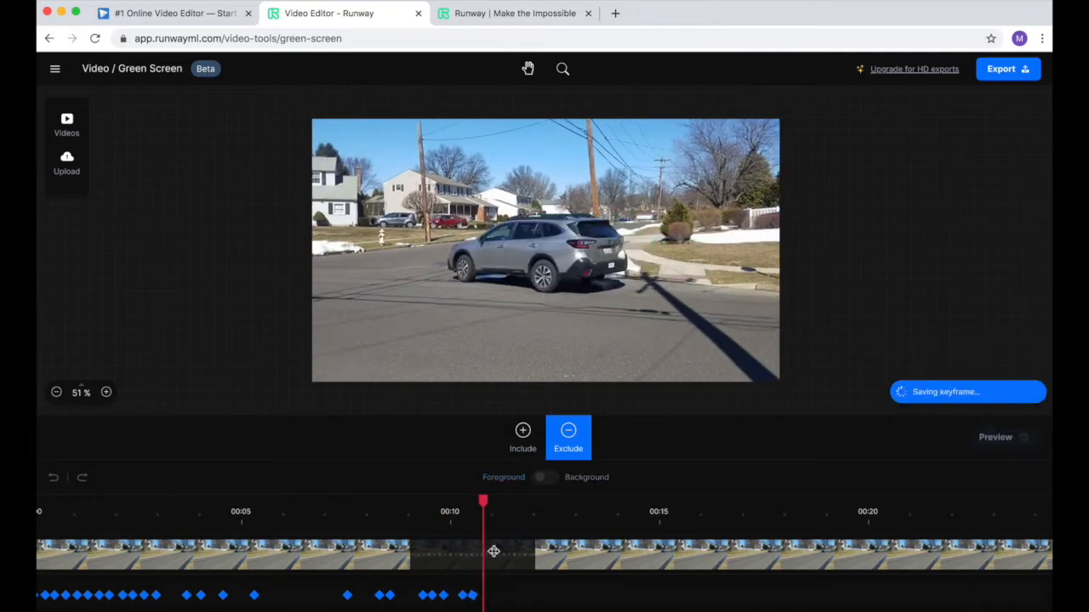
pyautogui.click(632, 264)
# - Exclude the road under the car's rear bumper from the mask at about 11.3 and 12.1 seconds
pyautogui.click(502, 554)
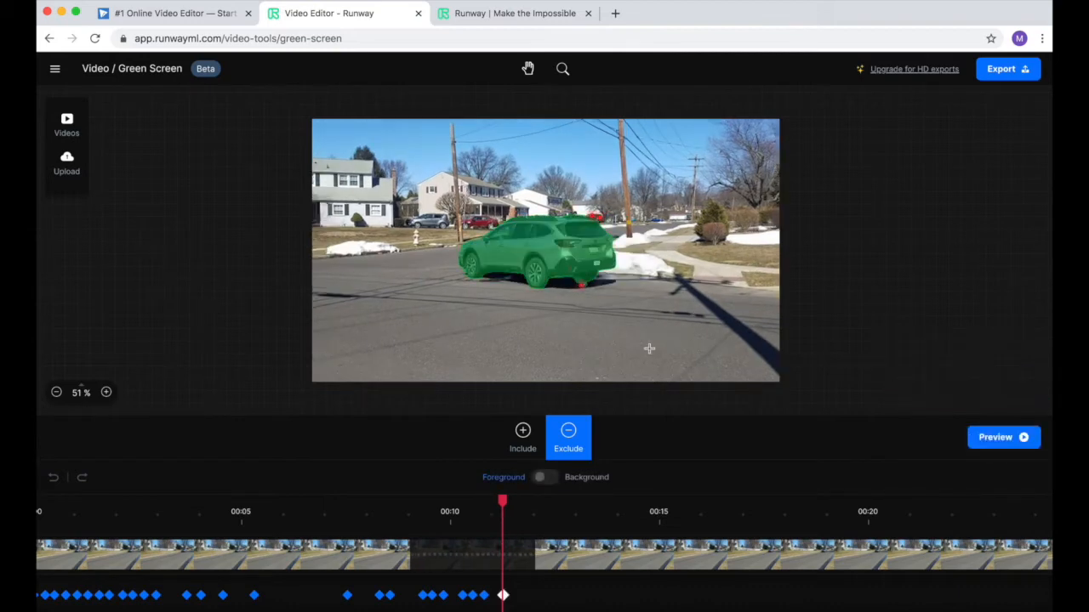
pyautogui.click(584, 283)
pyautogui.click(509, 558)
pyautogui.click(519, 554)
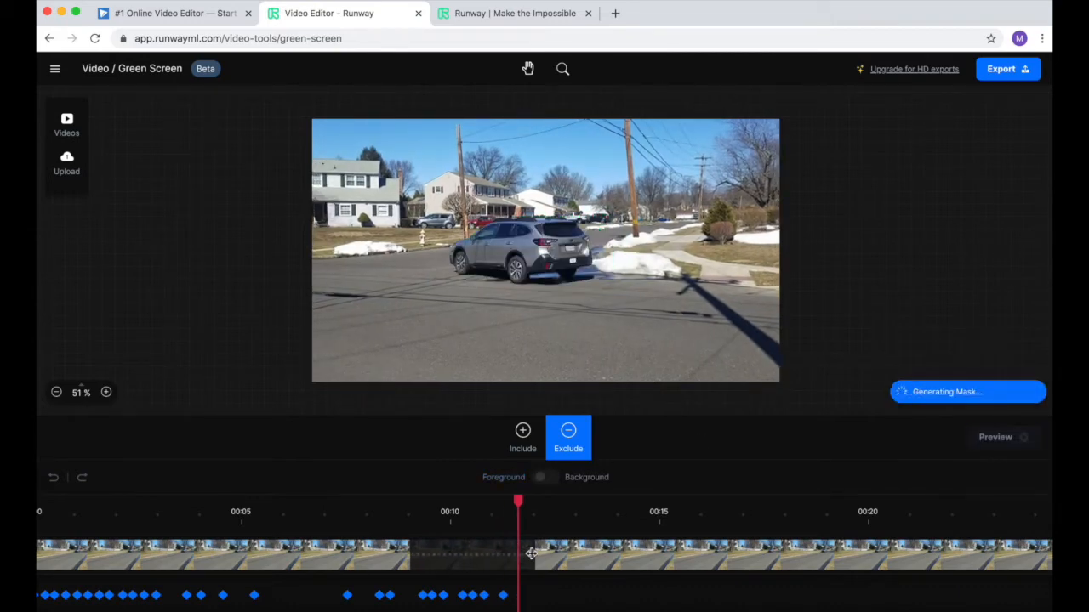
pyautogui.click(532, 554)
pyautogui.click(539, 555)
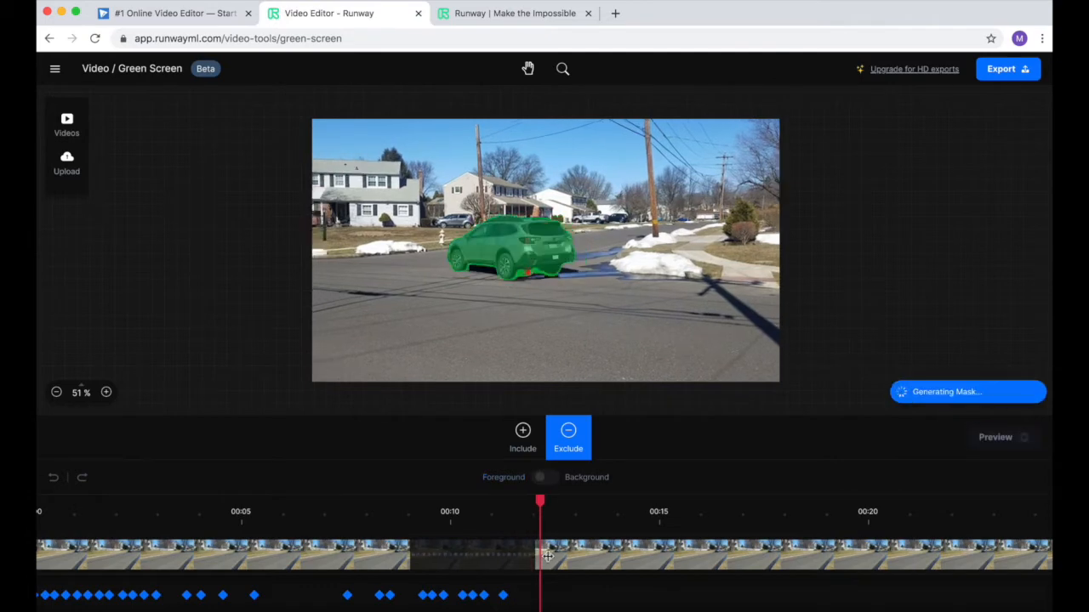
# - Exclude the background around the car at about 13 and 13.3 seconds, and above its roof at about 13.5 seconds
pyautogui.click(550, 555)
pyautogui.click(558, 555)
pyautogui.click(576, 554)
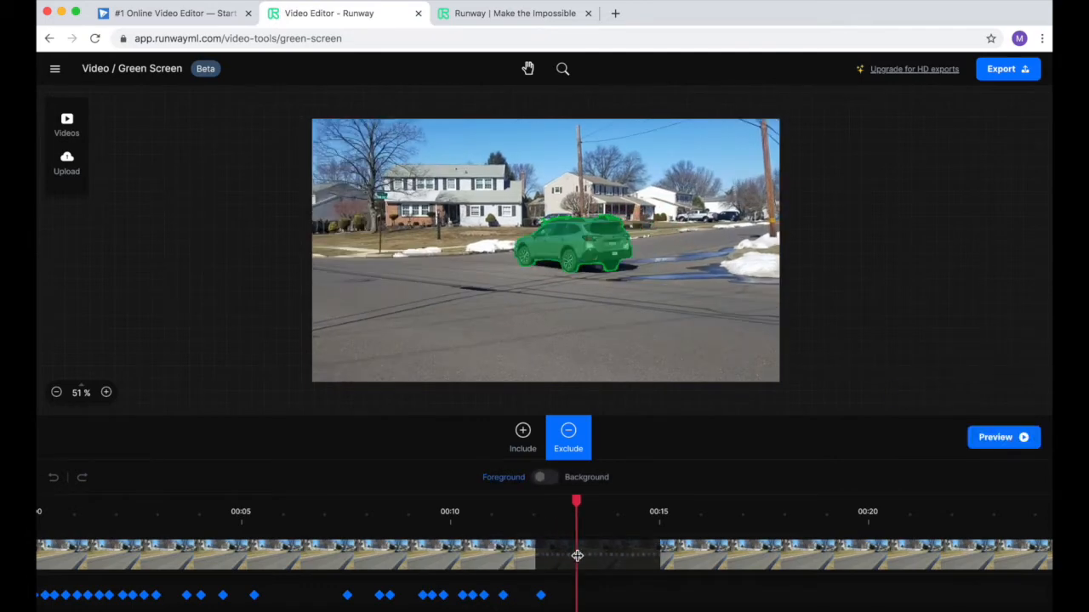
pyautogui.click(585, 554)
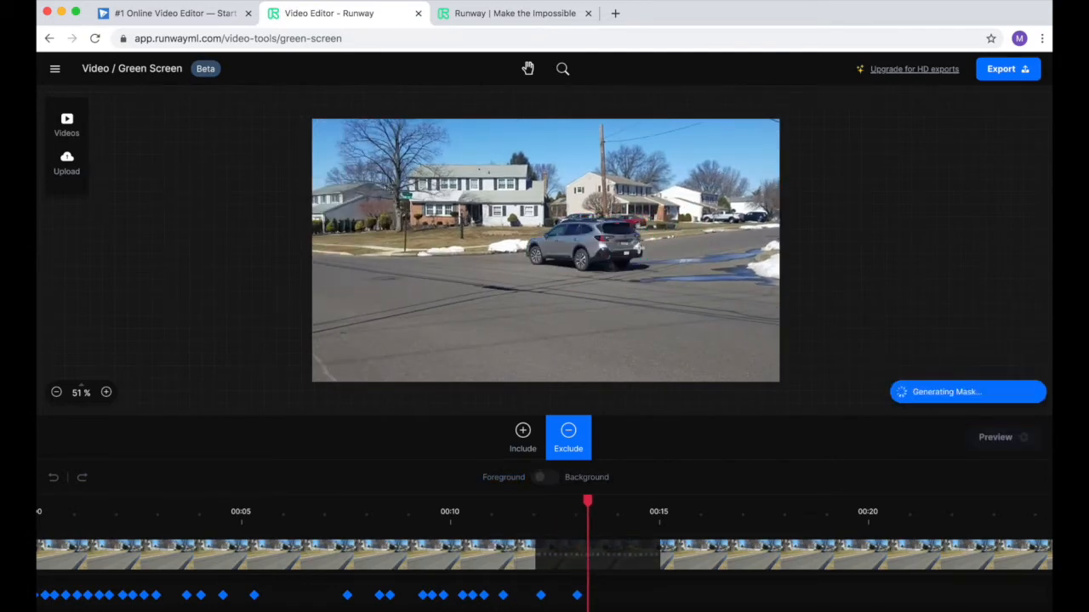
pyautogui.click(596, 554)
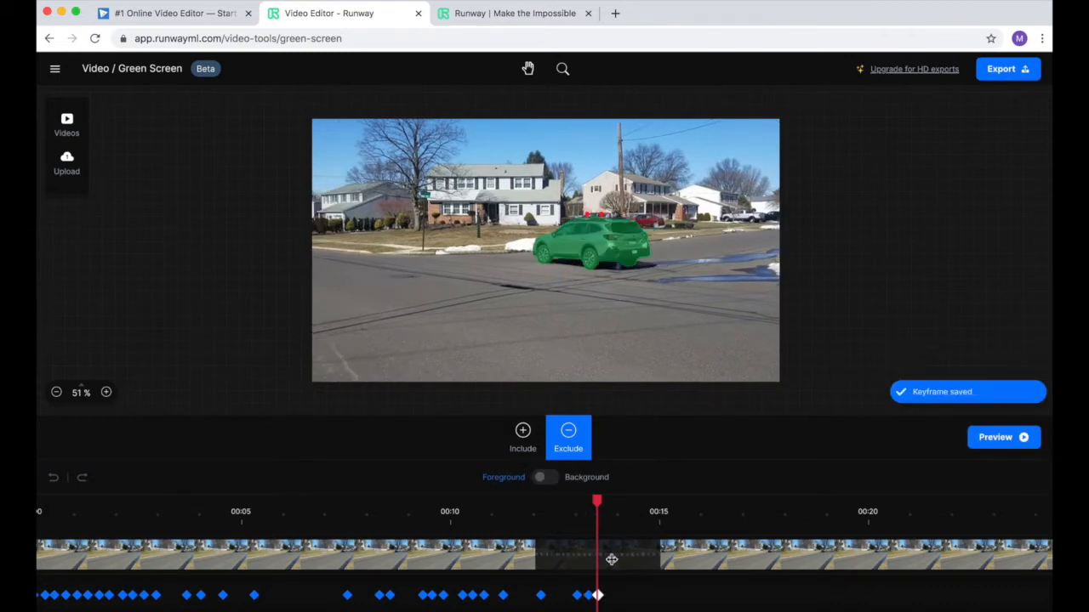
# - Exclude the background above the car's roof at about 13.8 seconds and the road under its rear bumper at about 14.4 seconds
pyautogui.click(610, 557)
pyautogui.click(578, 0)
pyautogui.click(581, 56)
pyautogui.click(650, 213)
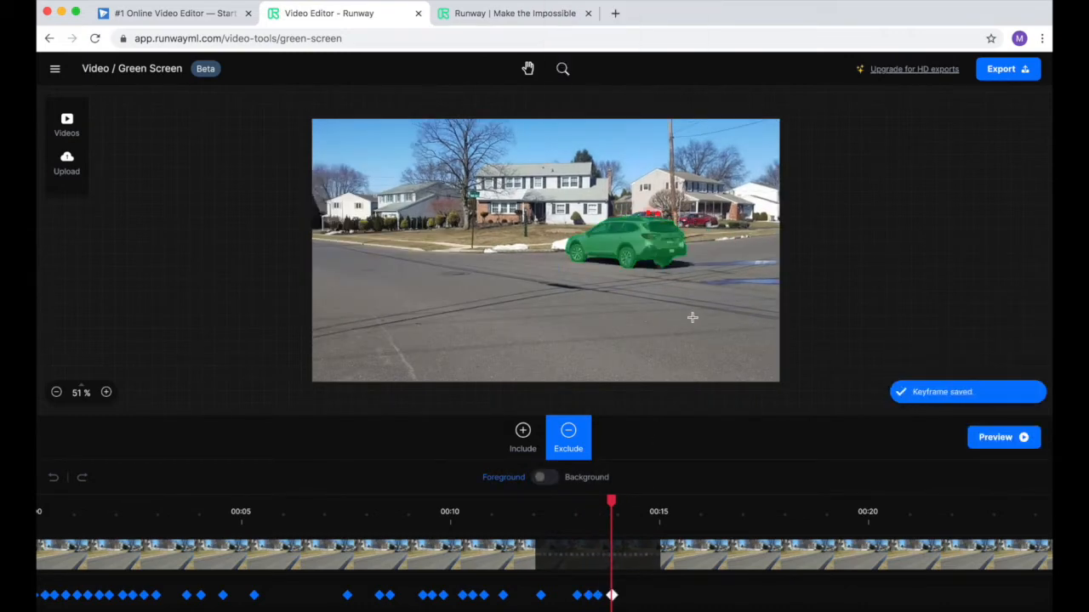
pyautogui.click(622, 550)
pyautogui.click(636, 555)
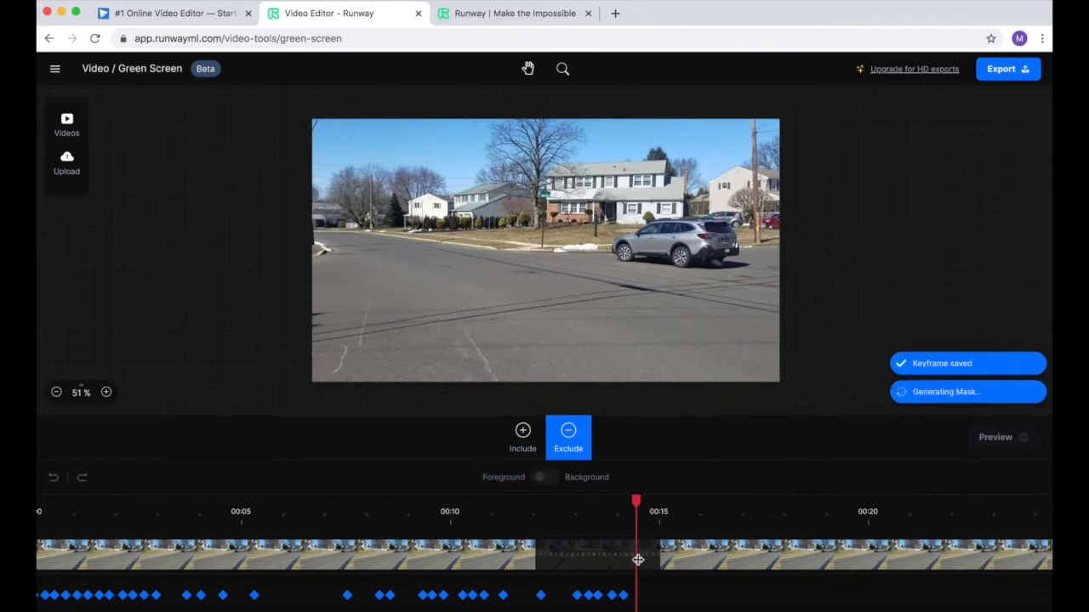
pyautogui.click(717, 266)
pyautogui.click(647, 552)
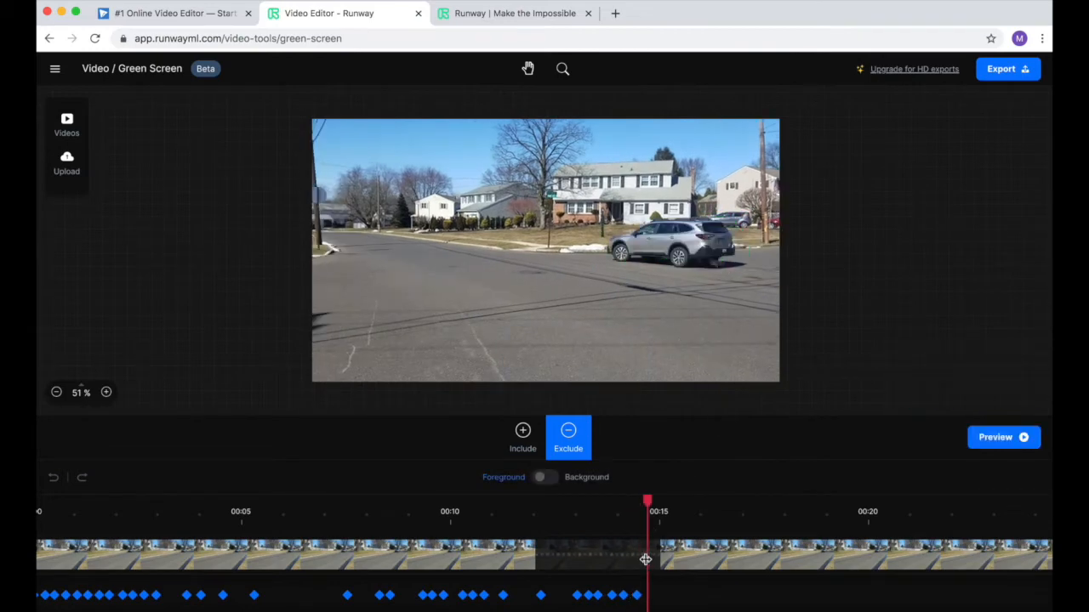
# - Include the car's rear end in the mask at about 15.1 seconds
pyautogui.click(654, 550)
pyautogui.click(665, 563)
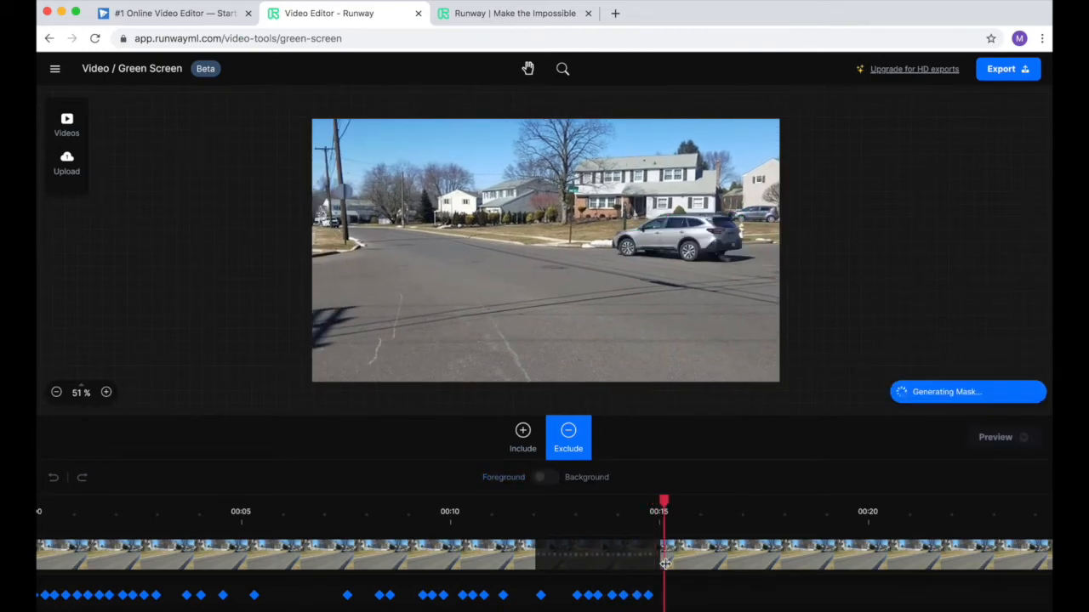
pyautogui.click(529, 433)
pyautogui.click(736, 249)
# - Exclude the background above the car's roof at about 17 and 17.2 seconds, and the road at about 18.2 seconds
pyautogui.click(568, 437)
pyautogui.click(671, 553)
pyautogui.click(678, 554)
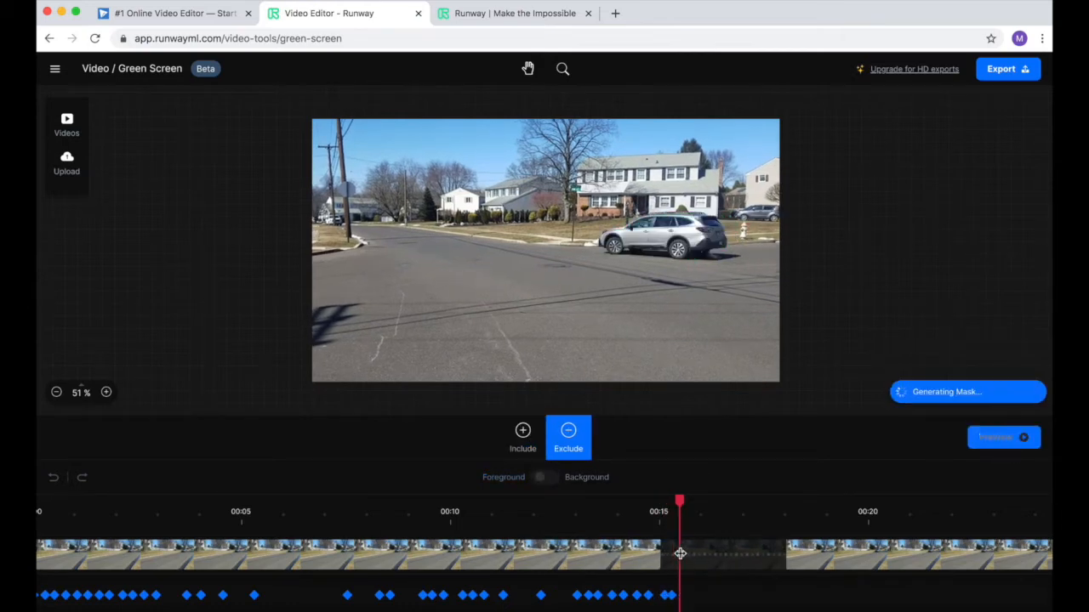
pyautogui.moveTo(685, 553); pyautogui.dragTo(784, 553)
pyautogui.click(641, 210)
pyautogui.click(750, 557)
pyautogui.click(635, 210)
pyautogui.click(794, 554)
pyautogui.click(514, 321)
# - Include the bottom of the car's far front wheel in the mask at about 20.8 seconds
pyautogui.click(805, 553)
pyautogui.click(810, 558)
pyautogui.moveTo(815, 558); pyautogui.dragTo(902, 556)
pyautogui.click(522, 436)
pyautogui.click(519, 267)
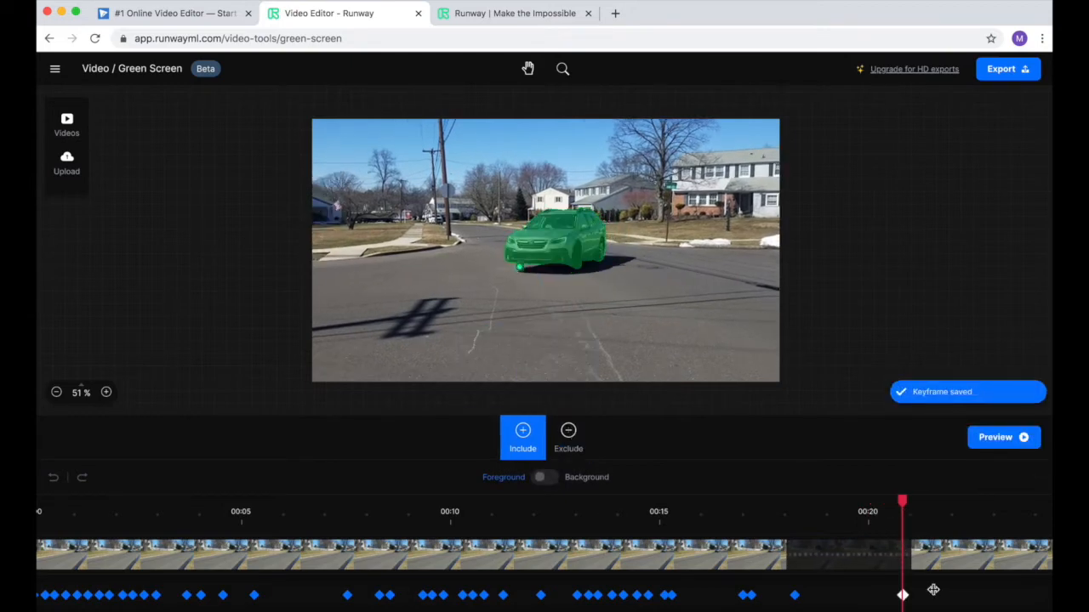
# - Exclude the road beside the car's near front wheel at about 20.8 seconds and the background beside its side mirror at about 21.8 seconds
pyautogui.click(568, 436)
pyautogui.click(587, 258)
pyautogui.moveTo(904, 557); pyautogui.dragTo(942, 553)
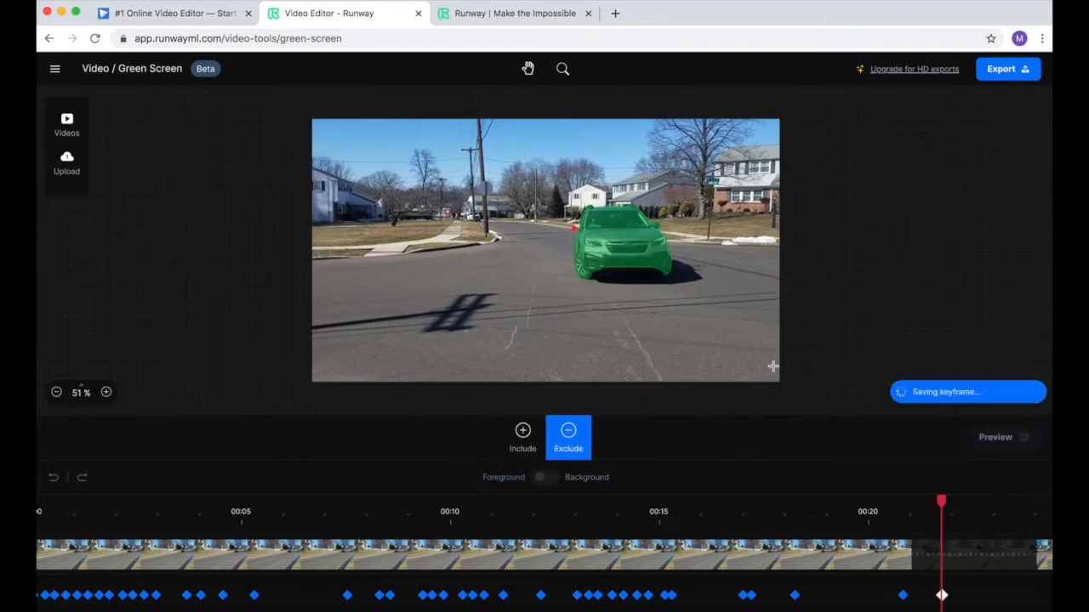
pyautogui.click(533, 442)
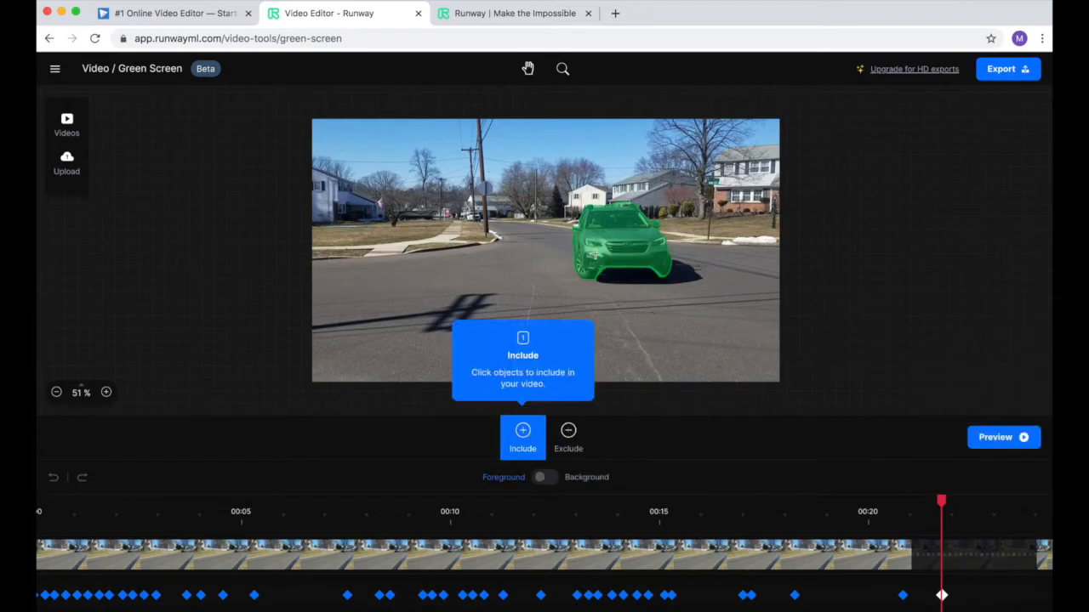
# - Include the parts of the car at the frame's right edge at about 23.3 seconds and its roof edge at about 23.5 seconds
pyautogui.click(948, 552)
pyautogui.moveTo(947, 553); pyautogui.dragTo(994, 557)
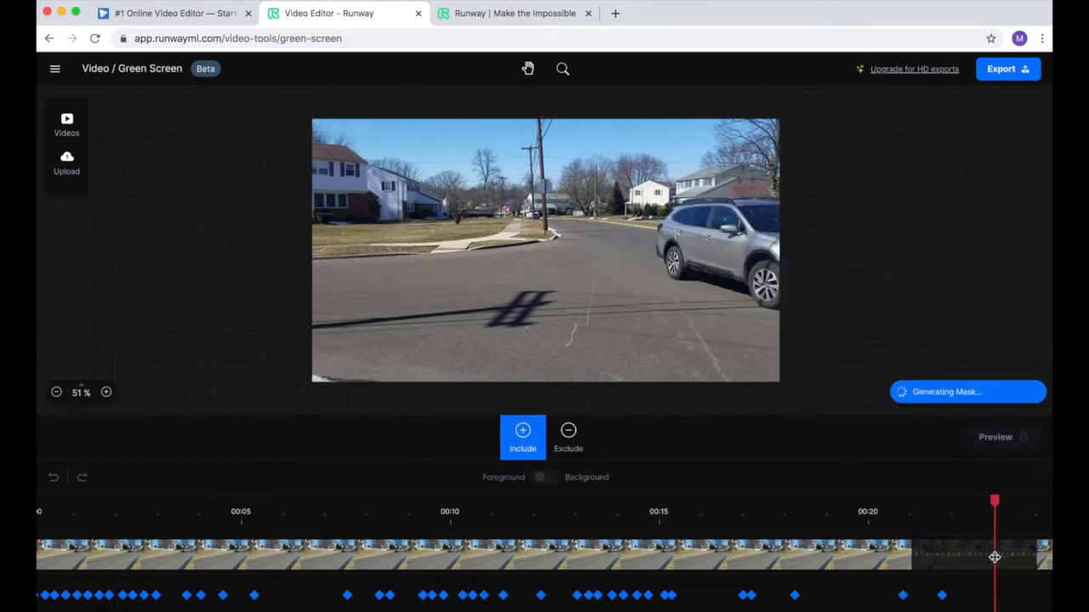
pyautogui.moveTo(995, 553); pyautogui.dragTo(1010, 563)
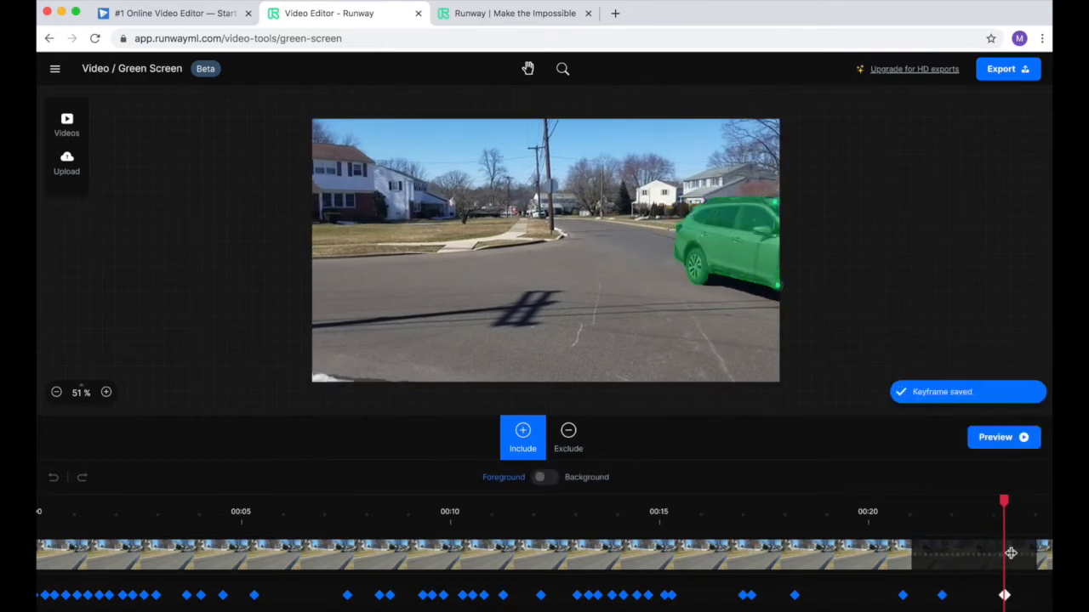
pyautogui.click(1009, 562)
pyautogui.click(1014, 553)
pyautogui.click(775, 196)
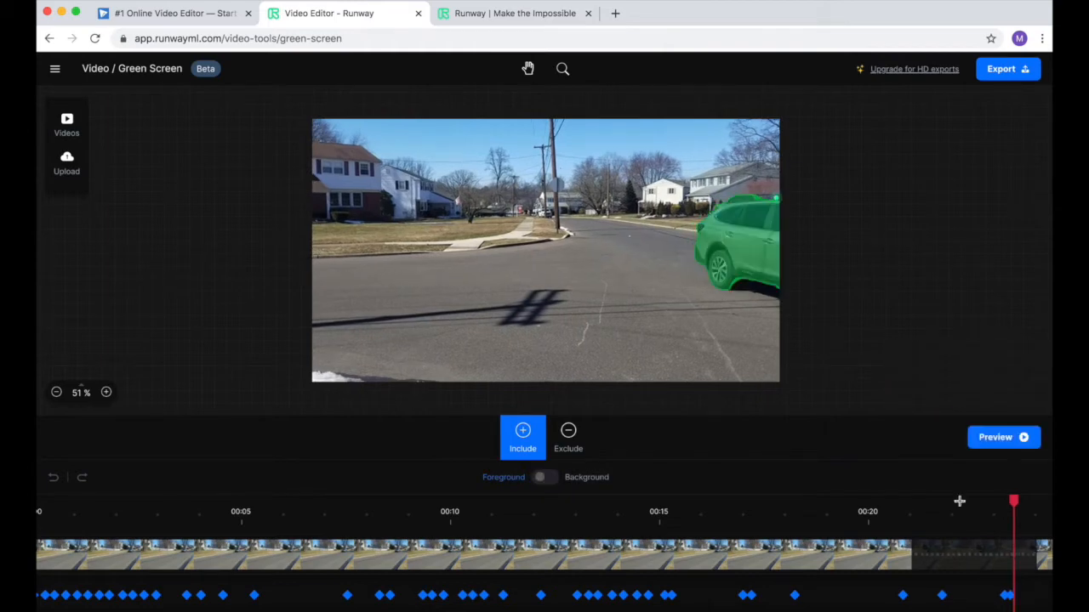
# - Include the last visible bit of the car at the frame's right edge at about 24.3 seconds
pyautogui.click(1019, 553)
pyautogui.click(1027, 554)
pyautogui.click(1032, 555)
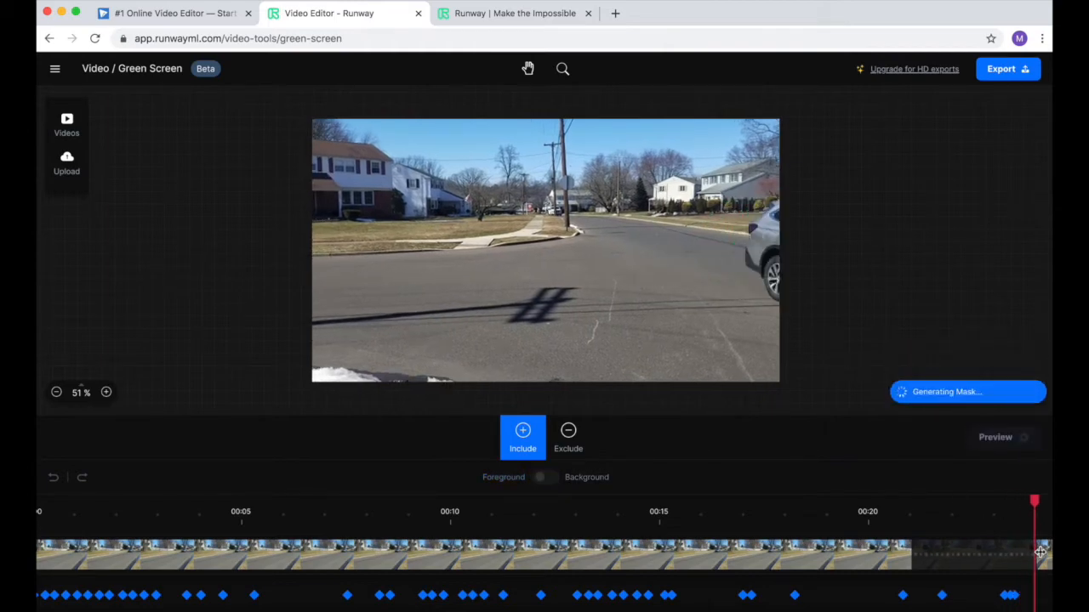
pyautogui.click(1045, 556)
pyautogui.click(1046, 557)
pyautogui.click(777, 257)
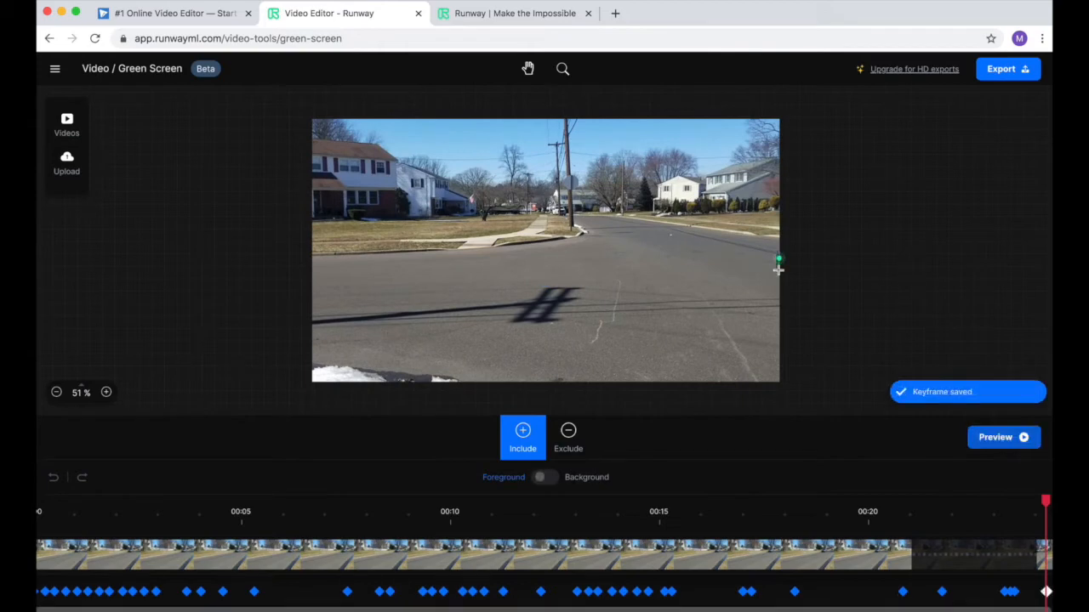
pyautogui.click(1050, 556)
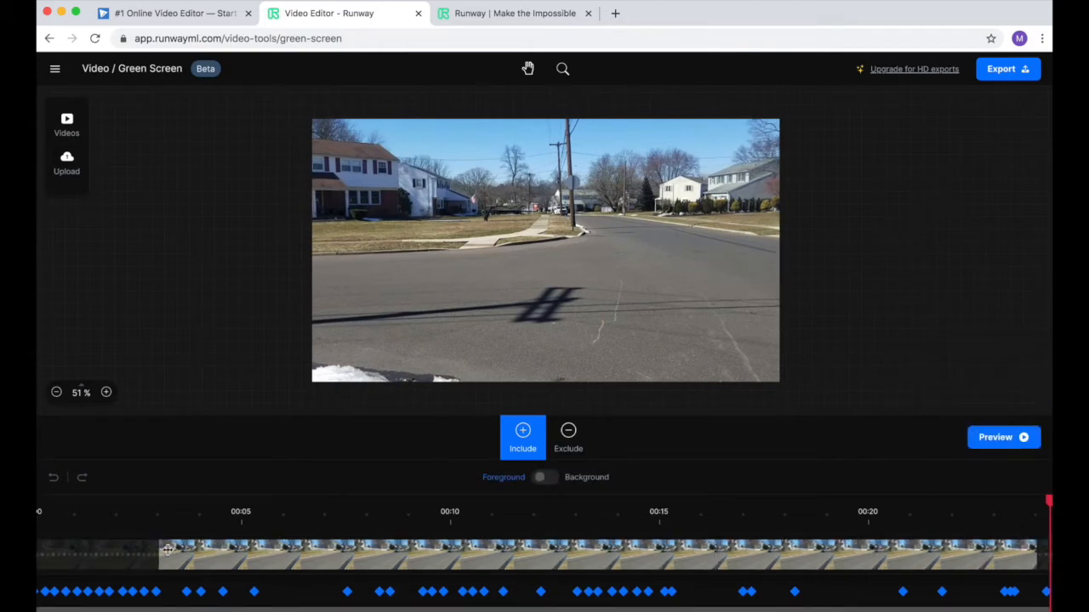
# - Switch to the background view and inspect the cut-out car between about 10 and 12.5 seconds
pyautogui.click(586, 479)
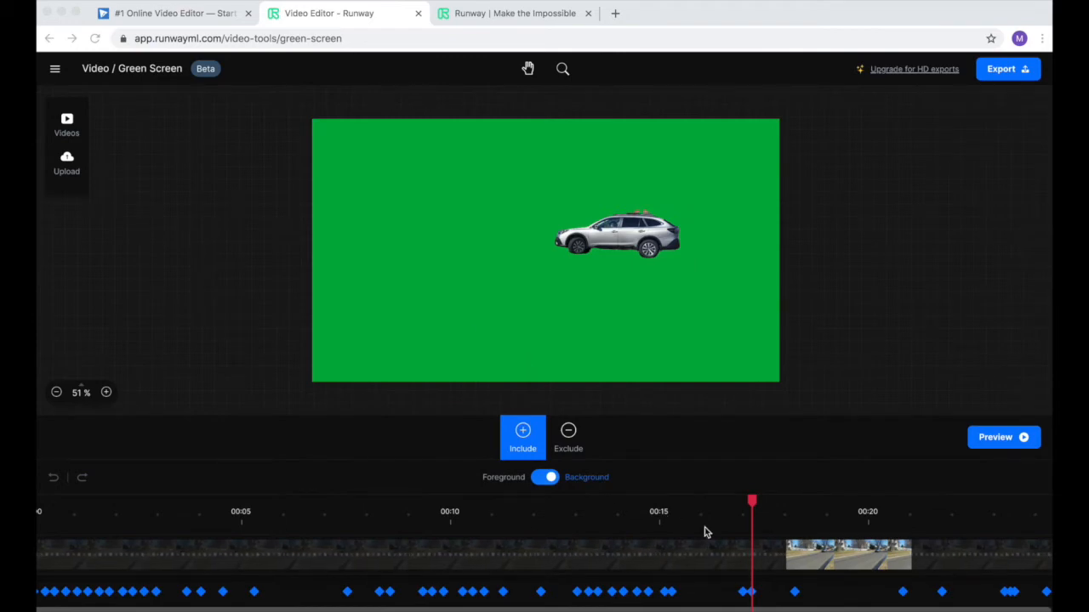
pyautogui.click(752, 504)
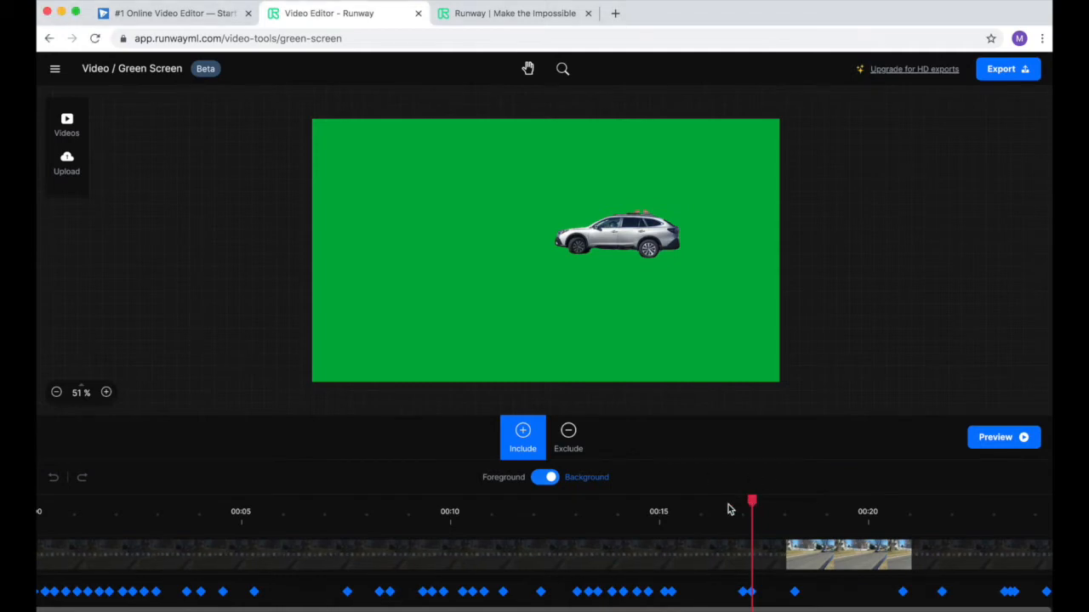
pyautogui.moveTo(755, 501); pyautogui.dragTo(448, 501)
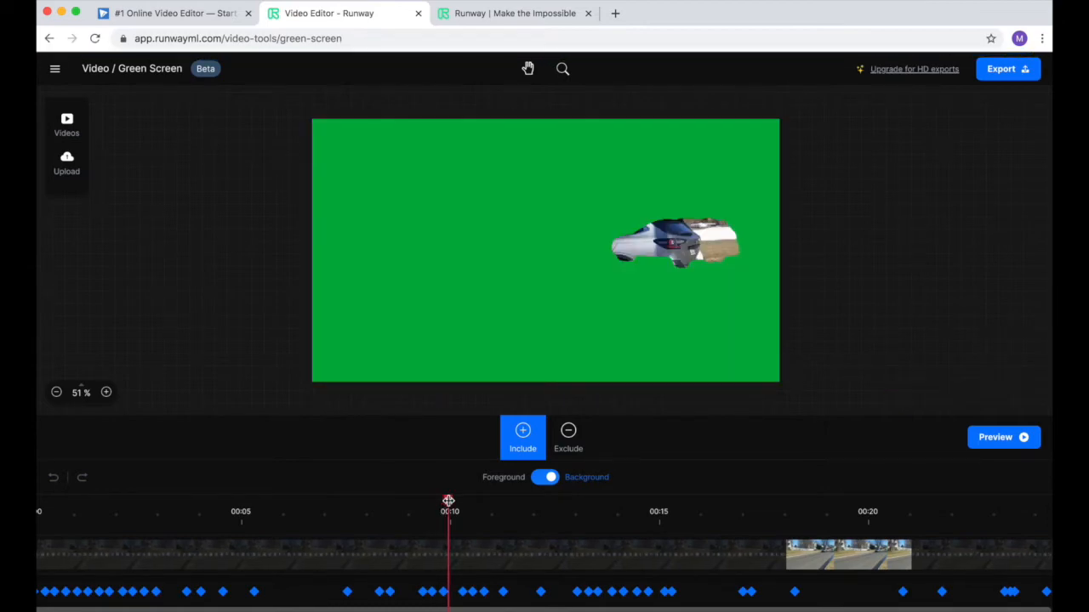
pyautogui.moveTo(448, 501); pyautogui.dragTo(465, 501)
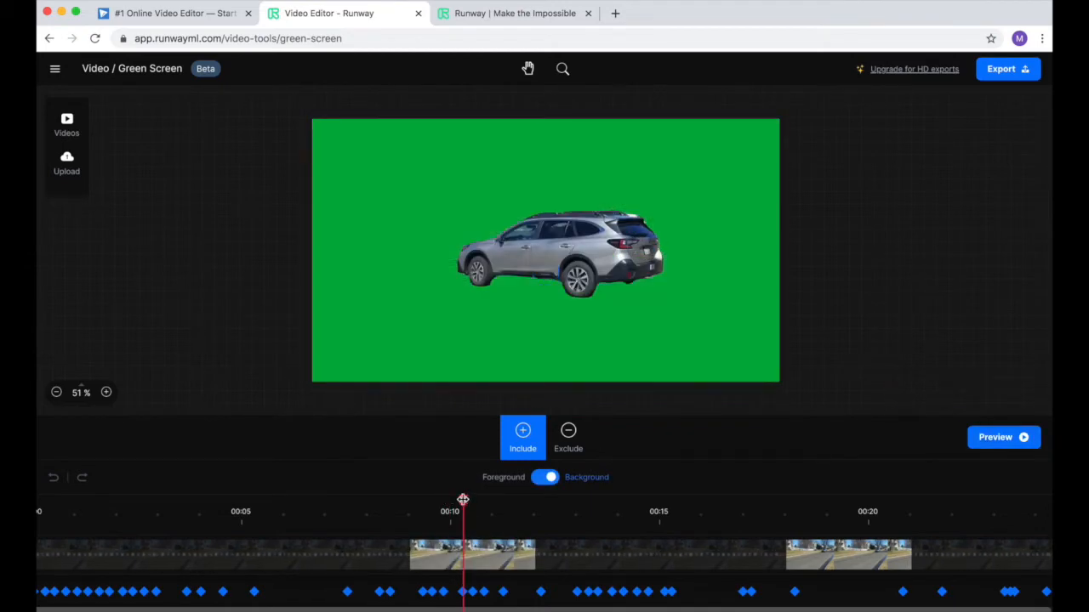
pyautogui.moveTo(467, 500); pyautogui.dragTo(515, 503)
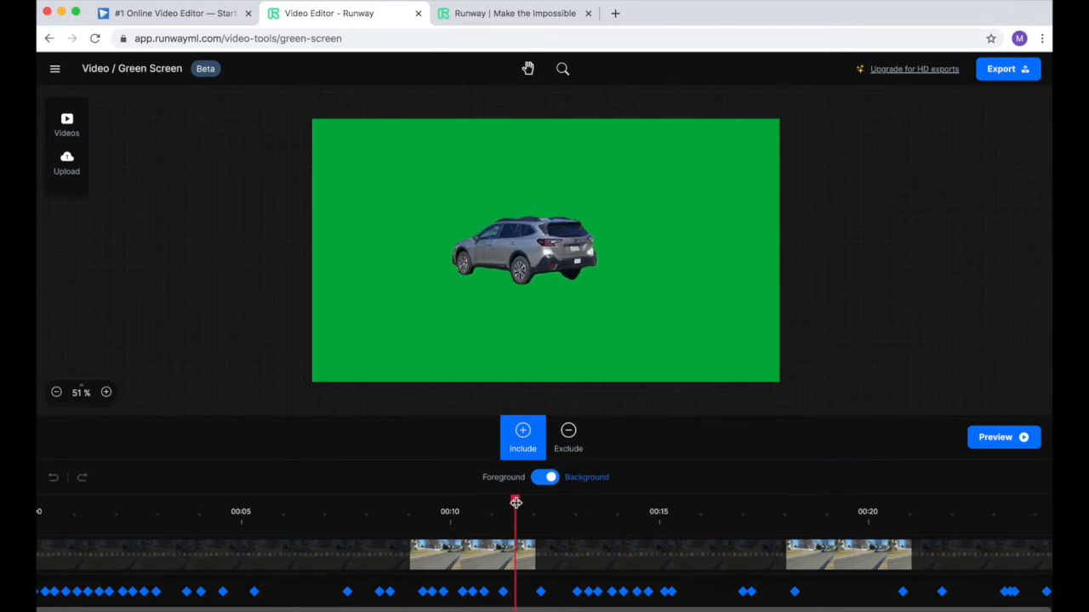
pyautogui.click(553, 502)
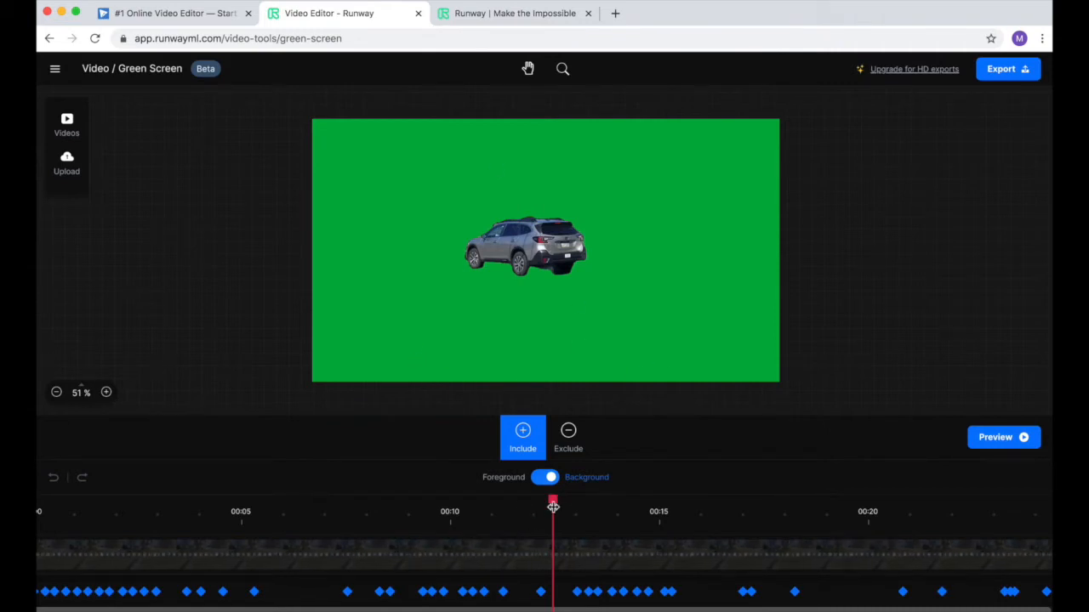
# - Exclude the leftover background above the car's roof at about 13.3 and 13.9 seconds
pyautogui.moveTo(553, 500); pyautogui.dragTo(586, 501)
pyautogui.click(579, 207)
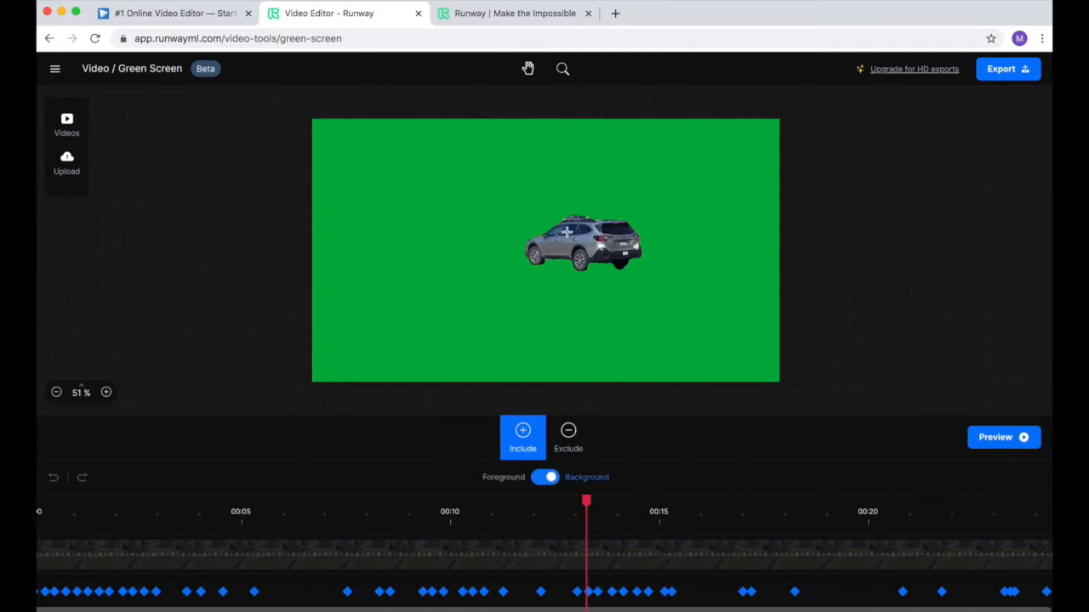
pyautogui.click(568, 432)
pyautogui.click(574, 216)
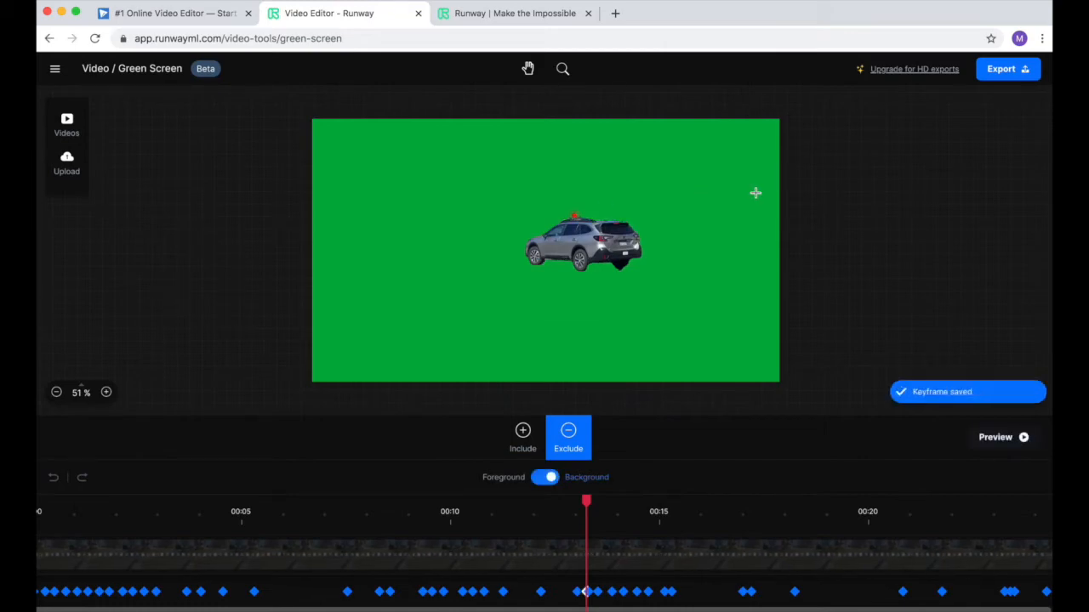
pyautogui.moveTo(586, 502); pyautogui.dragTo(614, 503)
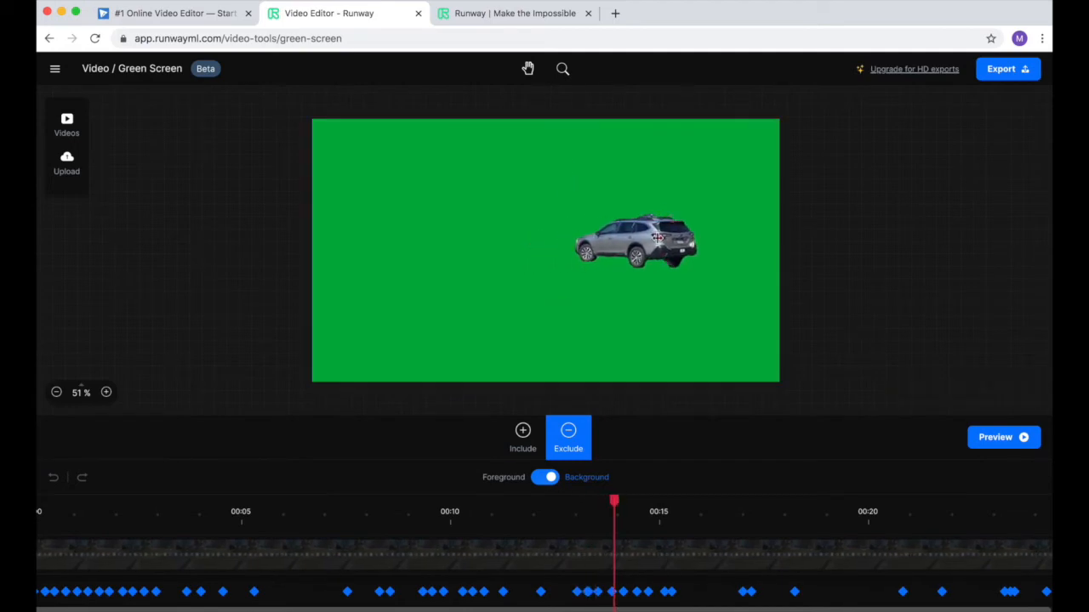
pyautogui.click(649, 215)
# - Check the cut-out up to about 23 seconds, then open the export settings and name the project Green Screen car
pyautogui.moveTo(613, 500); pyautogui.dragTo(990, 511)
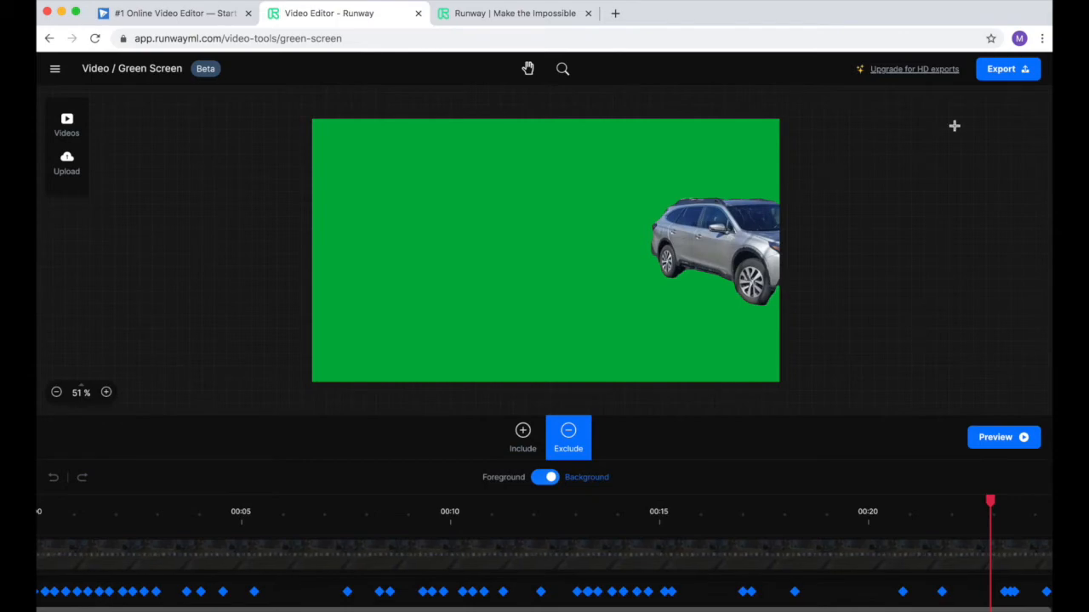
pyautogui.click(1009, 71)
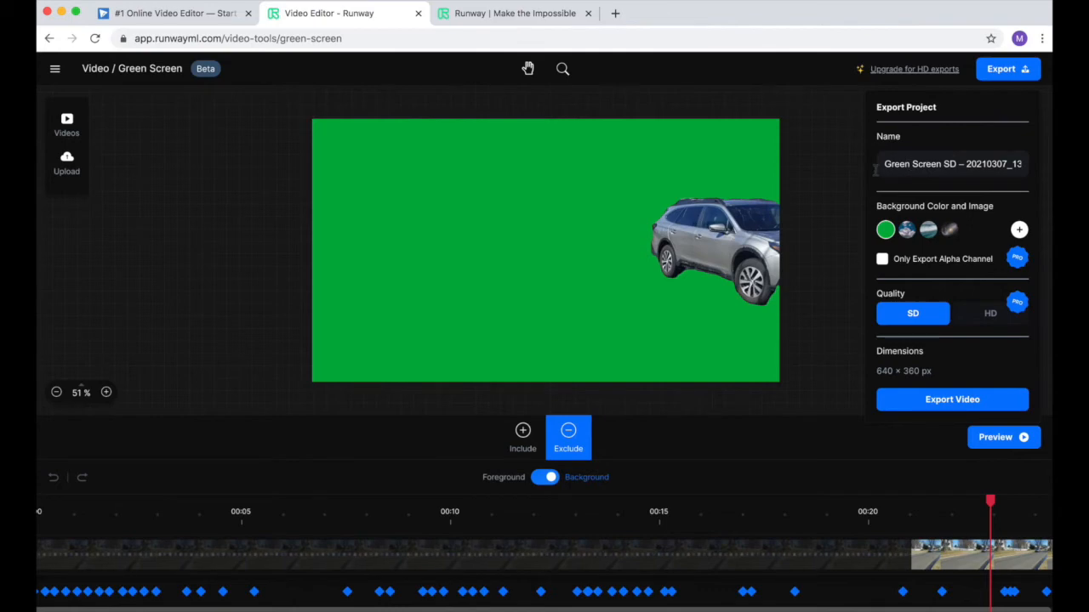
pyautogui.moveTo(944, 163); pyautogui.dragTo(1021, 160)
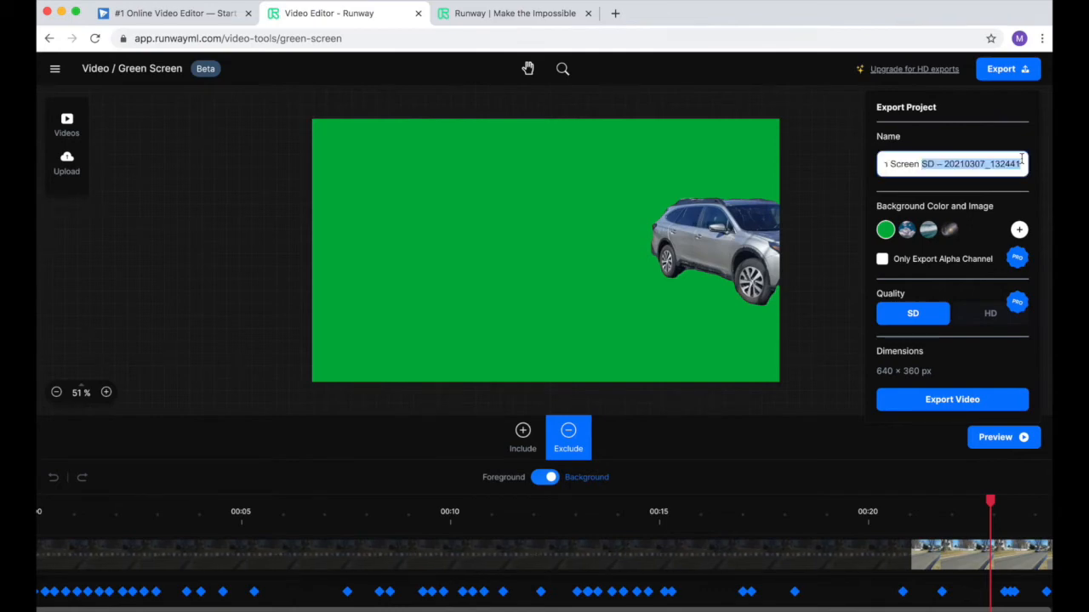
pyautogui.write('car')
pyautogui.click(942, 144)
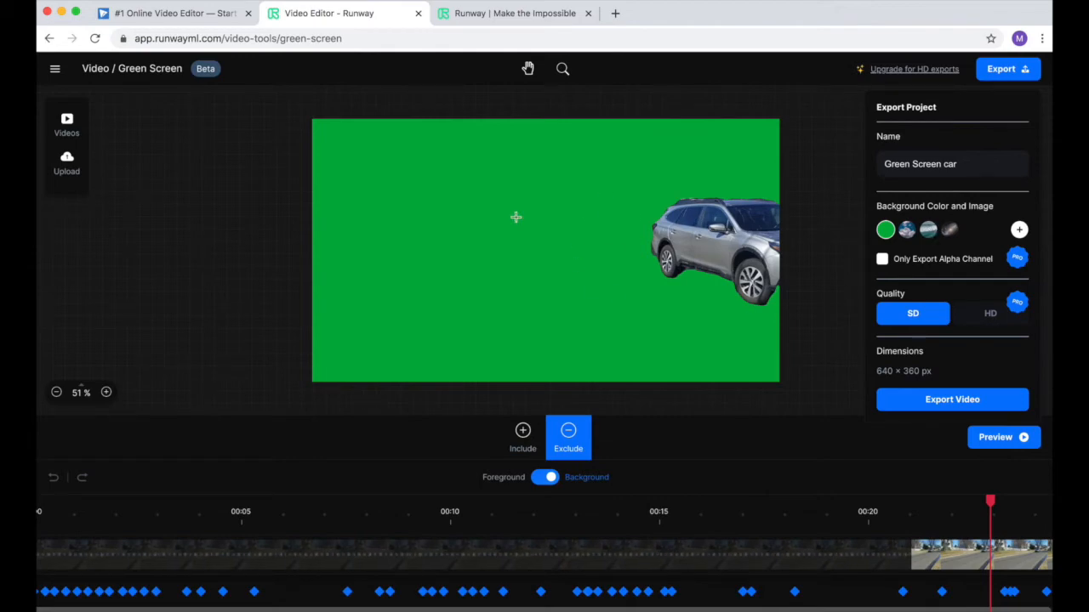
# - Preview the clouds image as the export background and return to the green #00B140 background
pyautogui.click(885, 229)
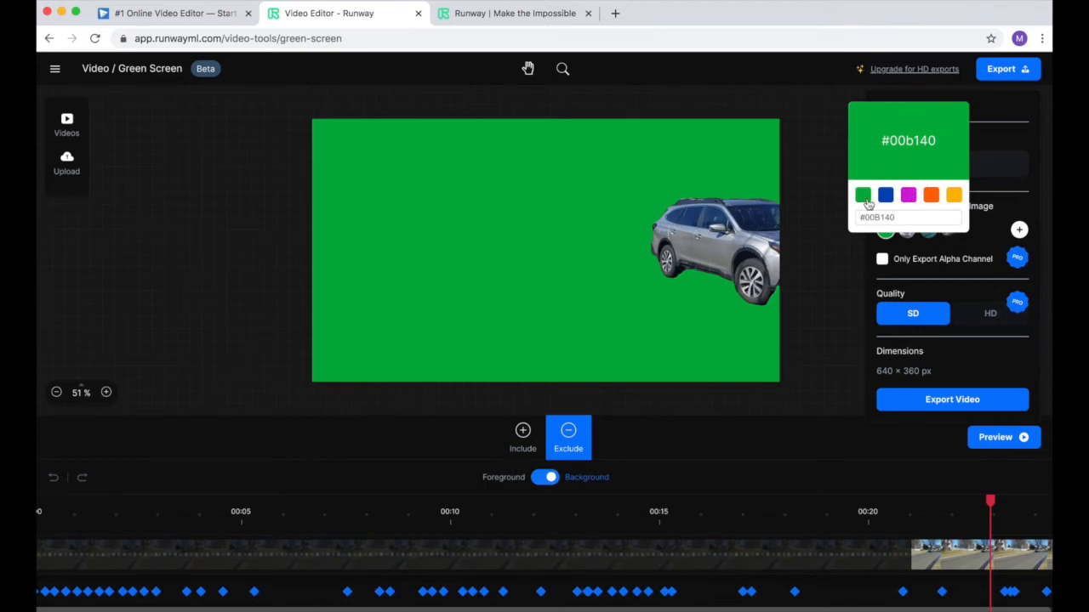
pyautogui.click(994, 234)
pyautogui.click(906, 230)
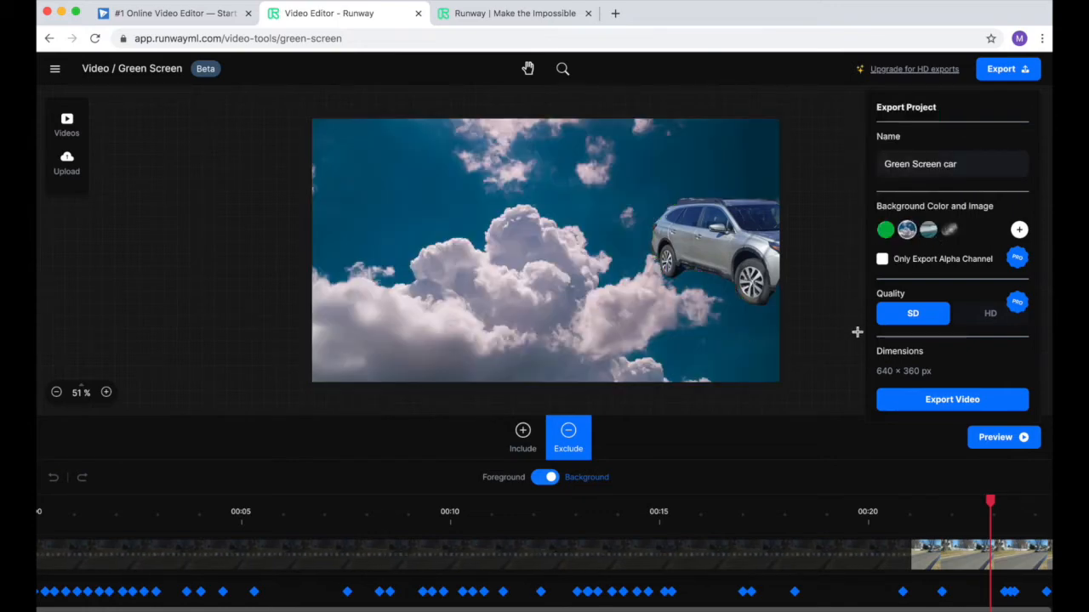
pyautogui.click(884, 233)
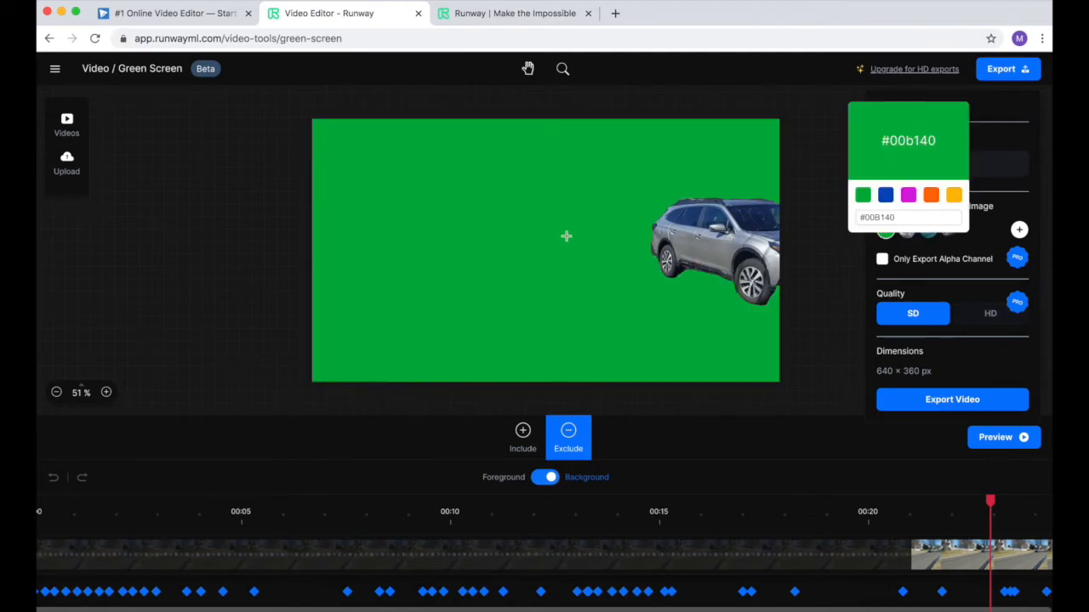
pyautogui.click(961, 248)
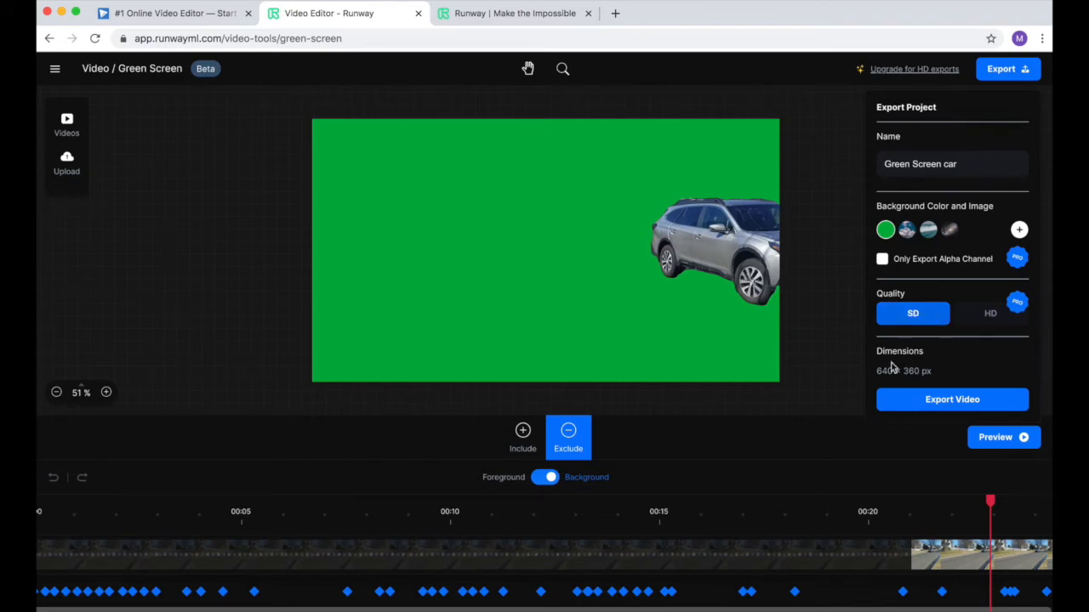
# - Export the green screen video in SD quality at 640 × 360 px and check it in the assets list
pyautogui.click(946, 403)
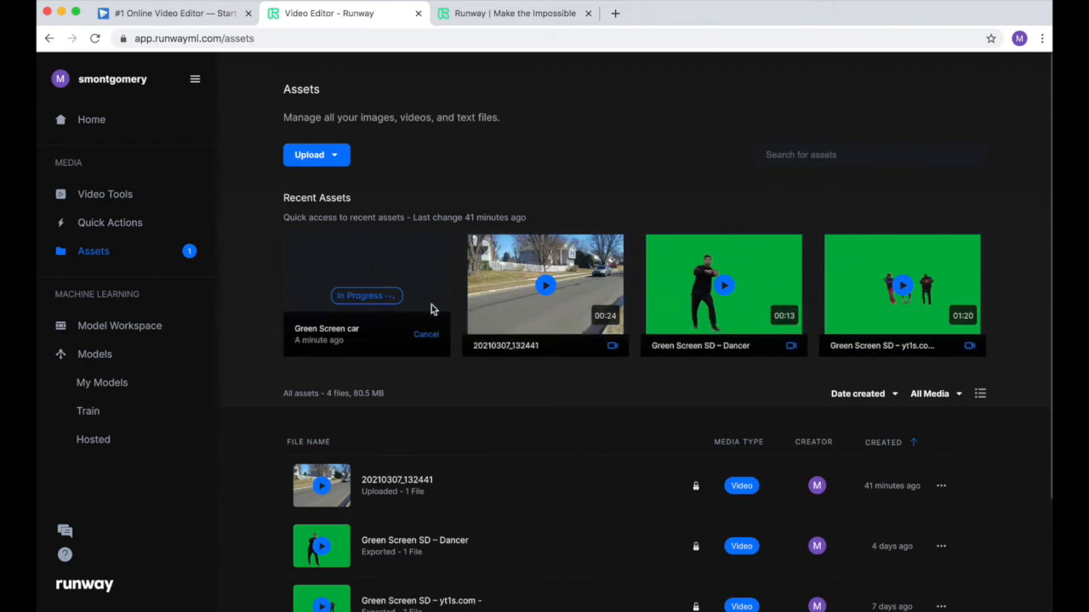
pyautogui.scroll(-3, 481, 455)
pyautogui.scroll(3, 482, 455)
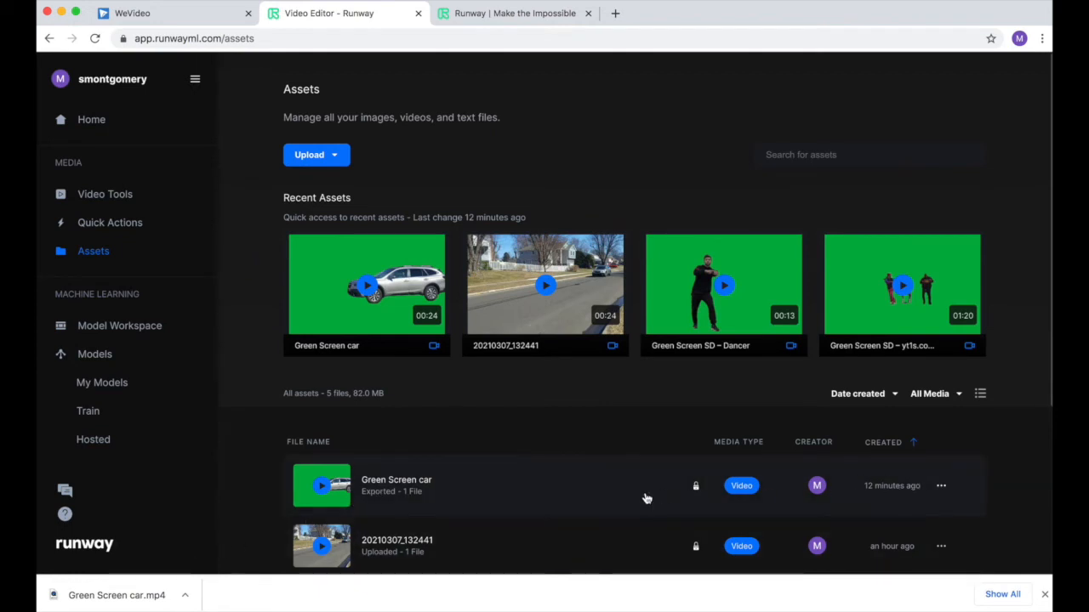
# - View the file options for the exported Green Screen car video
pyautogui.click(941, 487)
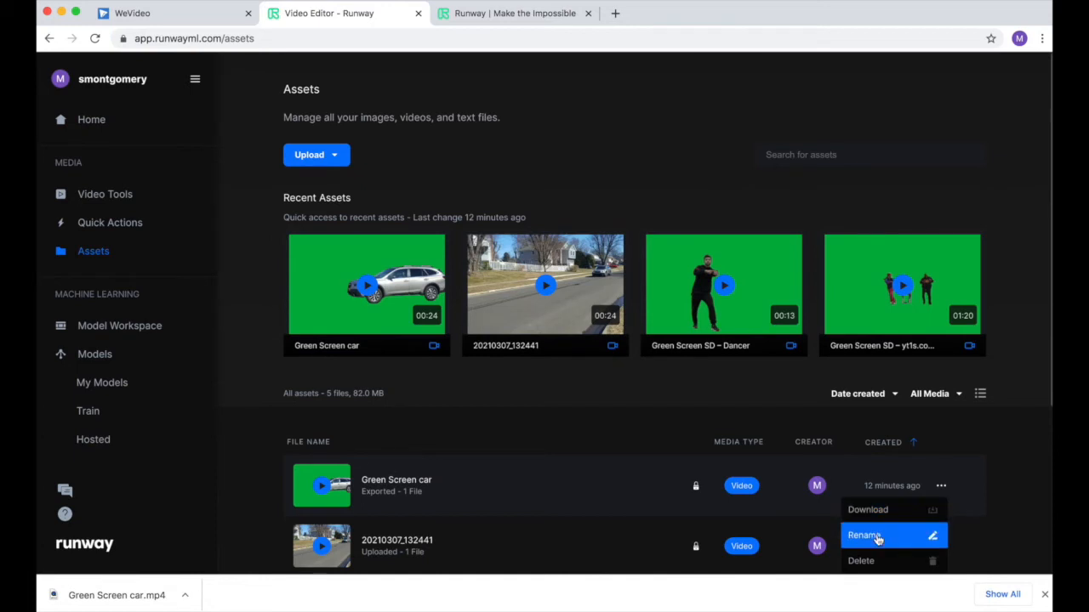
pyautogui.click(974, 441)
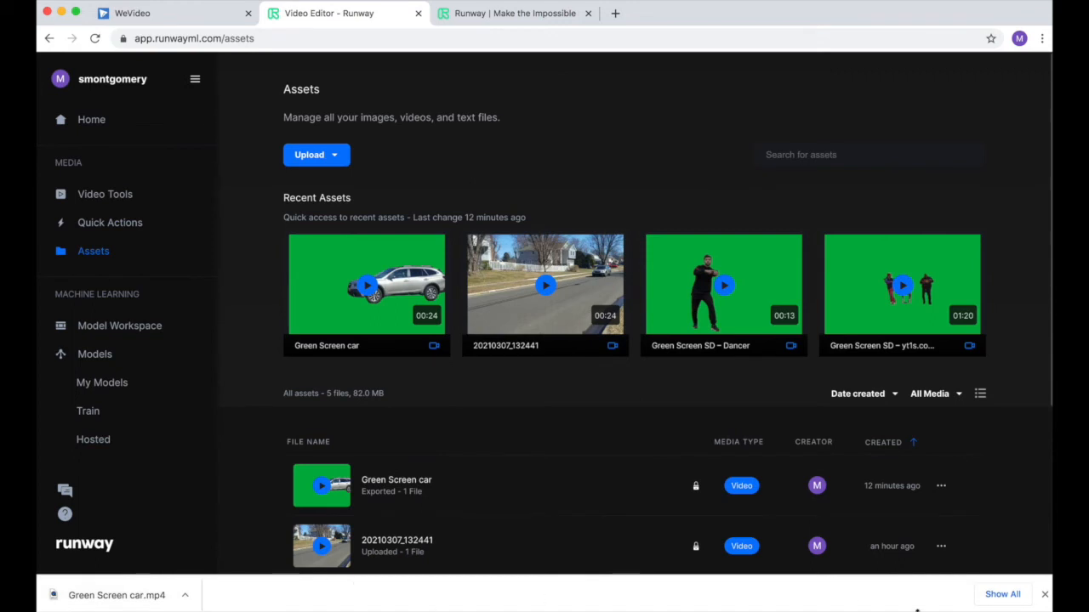
# - Dismiss the finished download, switch to WeVideo, and start a new video project in horizontal 16:9 format
pyautogui.click(1044, 595)
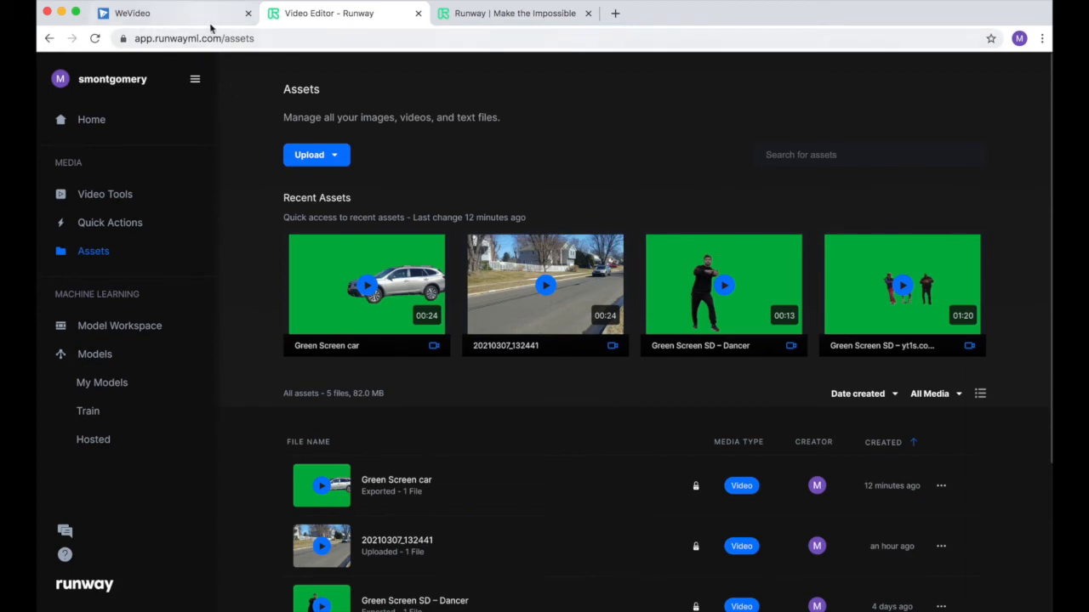
pyautogui.click(170, 13)
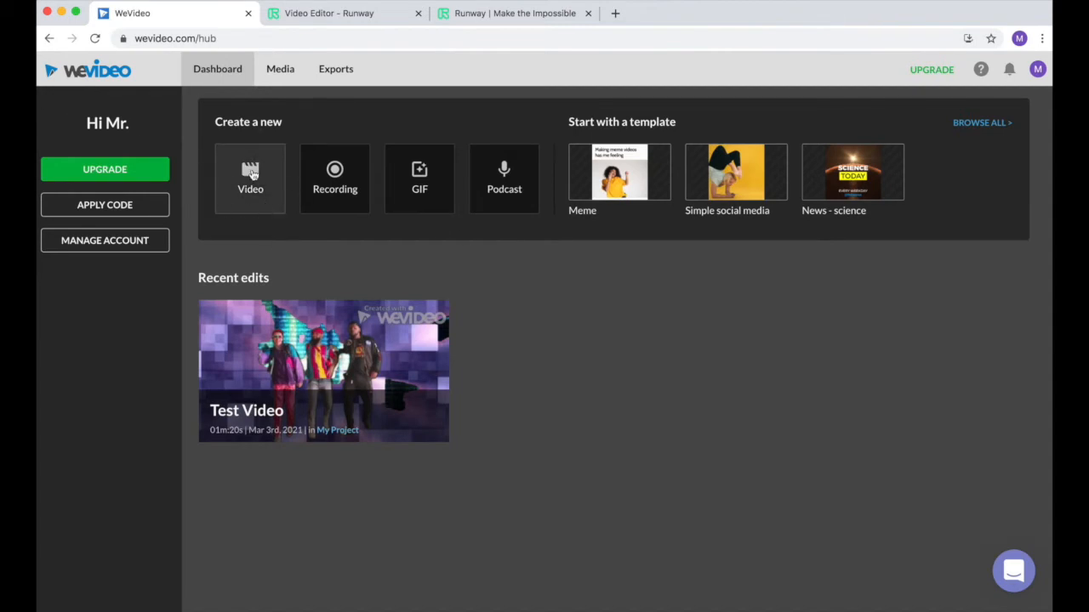
pyautogui.click(253, 191)
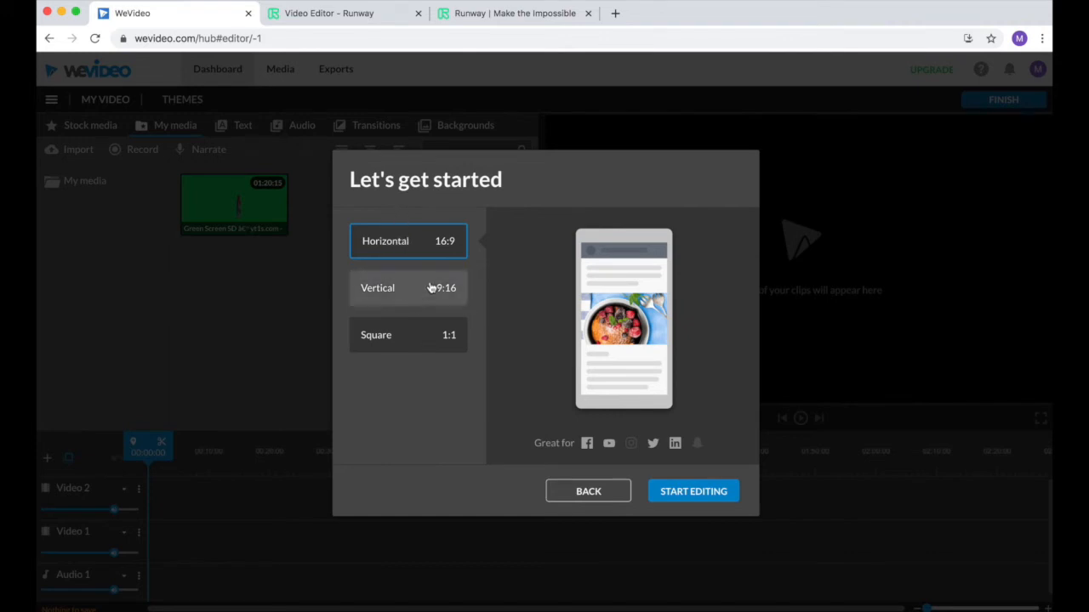
pyautogui.click(697, 493)
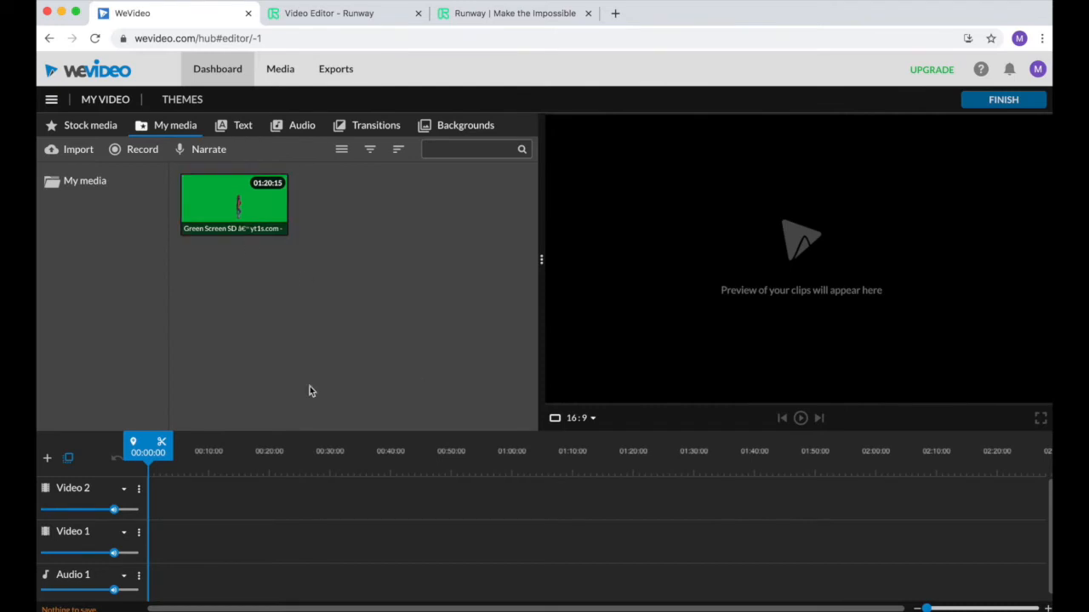
# - Import the Green Screen car and 20210307_132441 videos into the project's media
pyautogui.click(79, 149)
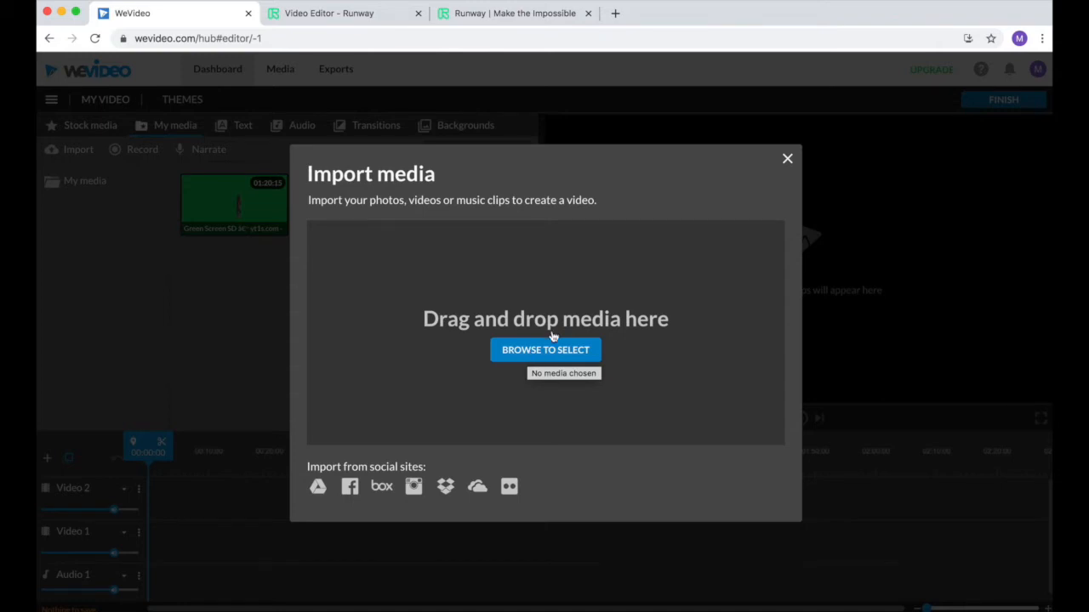
pyautogui.click(561, 3)
pyautogui.click(587, 44)
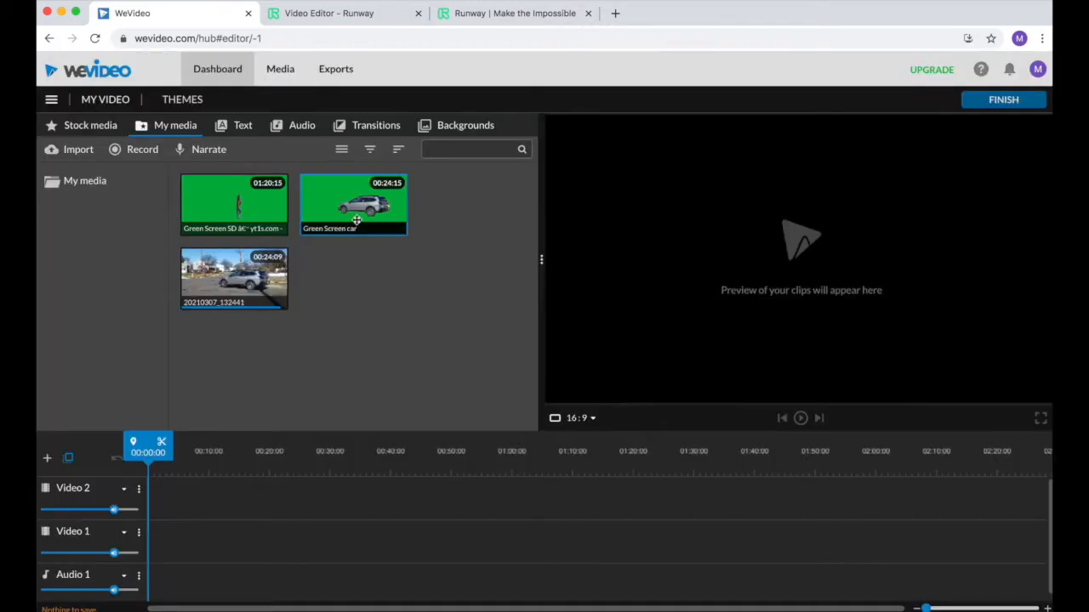
# - Place the Green Screen car clip at the start of the Video 2 track
pyautogui.click(240, 308)
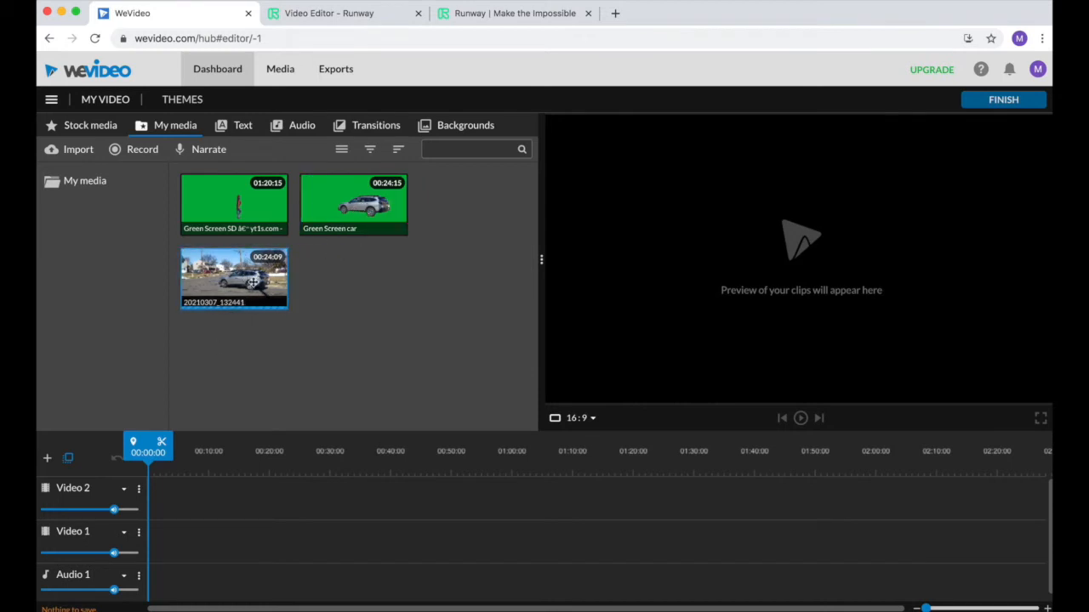
pyautogui.click(335, 216)
pyautogui.moveTo(335, 216); pyautogui.dragTo(164, 499)
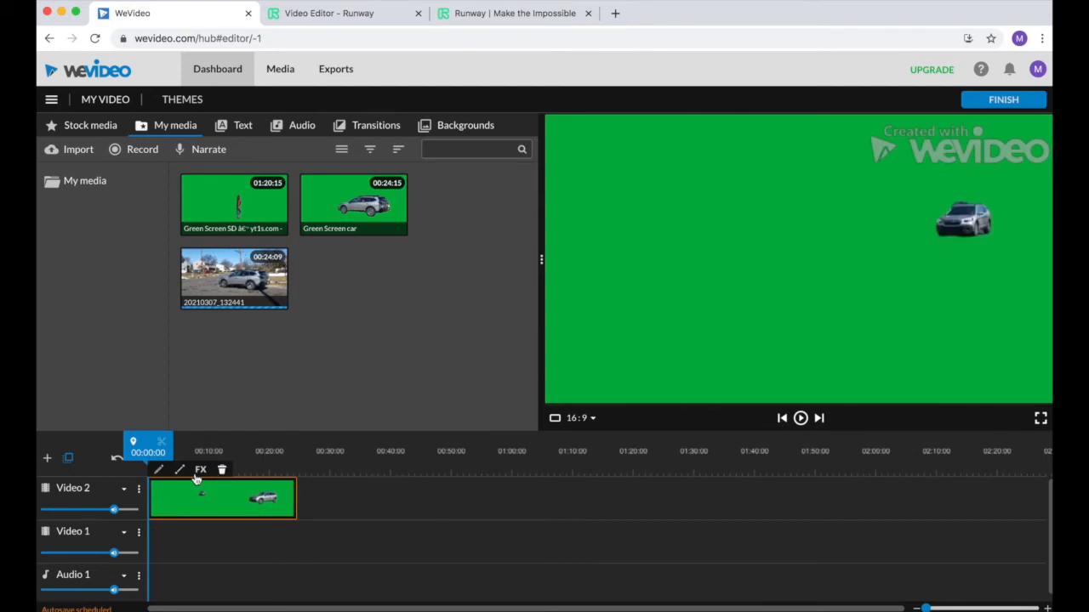
pyautogui.moveTo(241, 279); pyautogui.dragTo(170, 548)
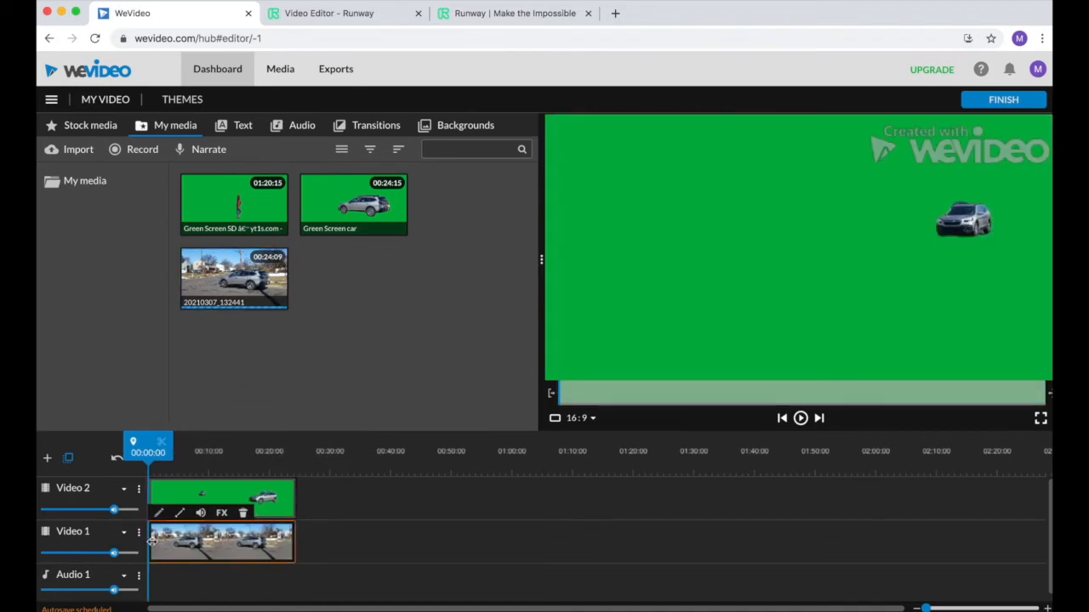
pyautogui.moveTo(208, 539); pyautogui.dragTo(244, 269)
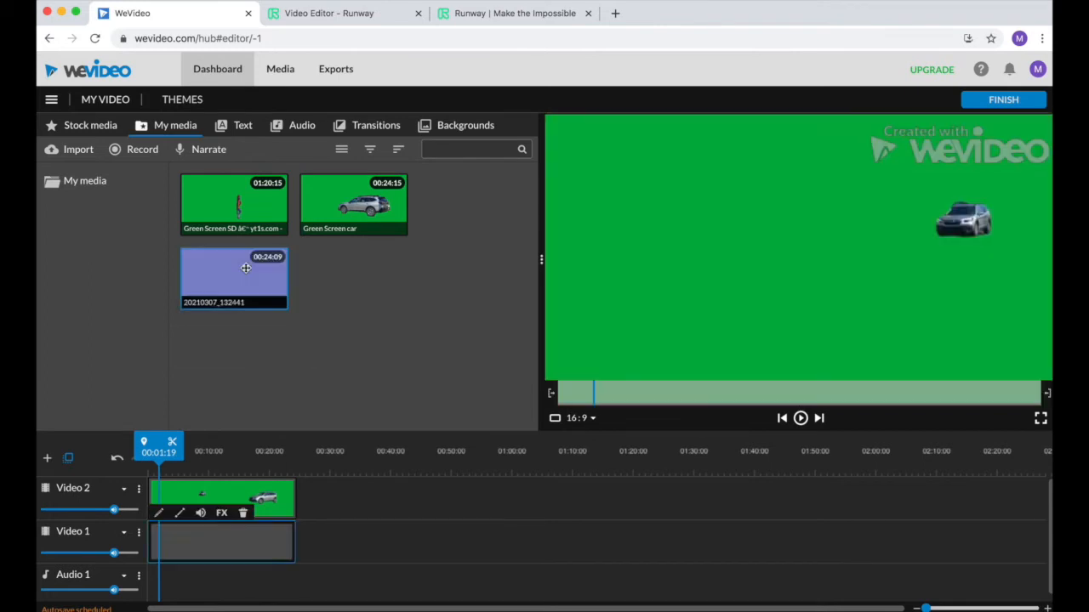
pyautogui.click(243, 512)
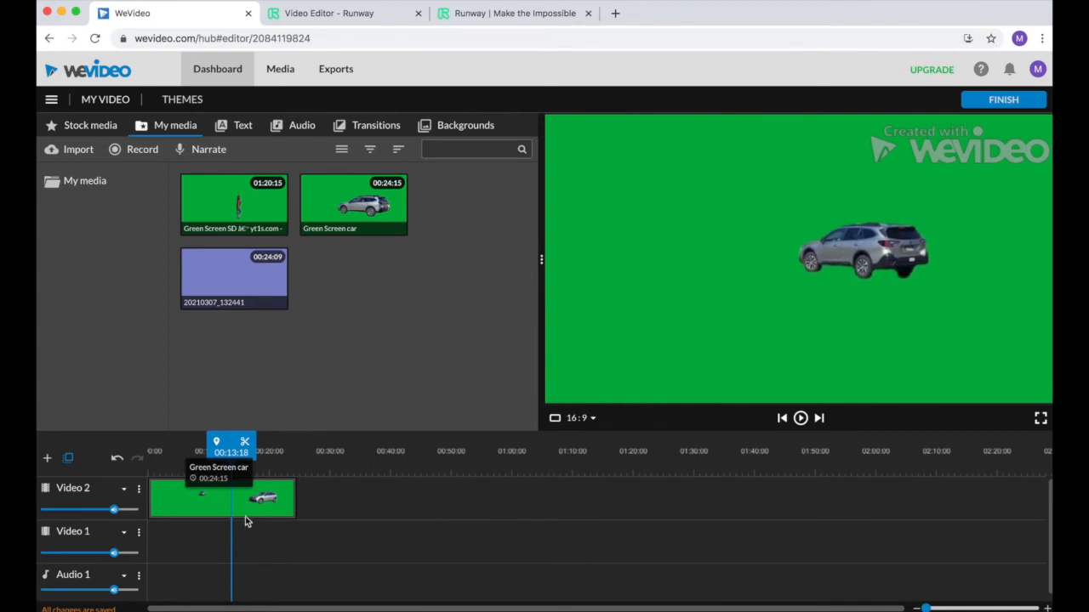
# - Open the Green Screen car clip for editing and look through its transform, crop, animation and color settings
pyautogui.click(212, 505)
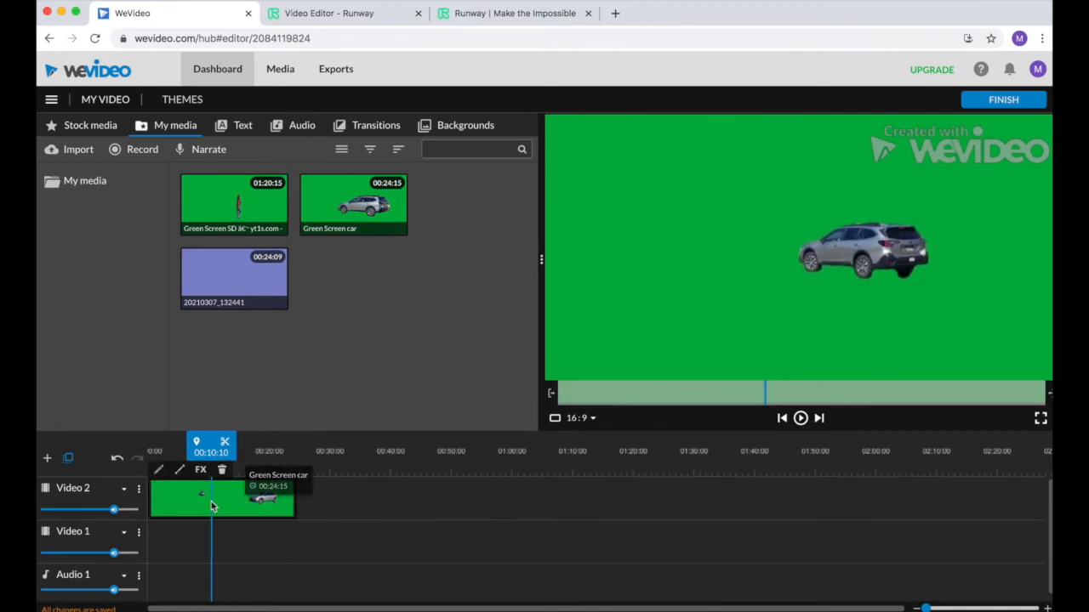
pyautogui.click(157, 476)
pyautogui.click(59, 126)
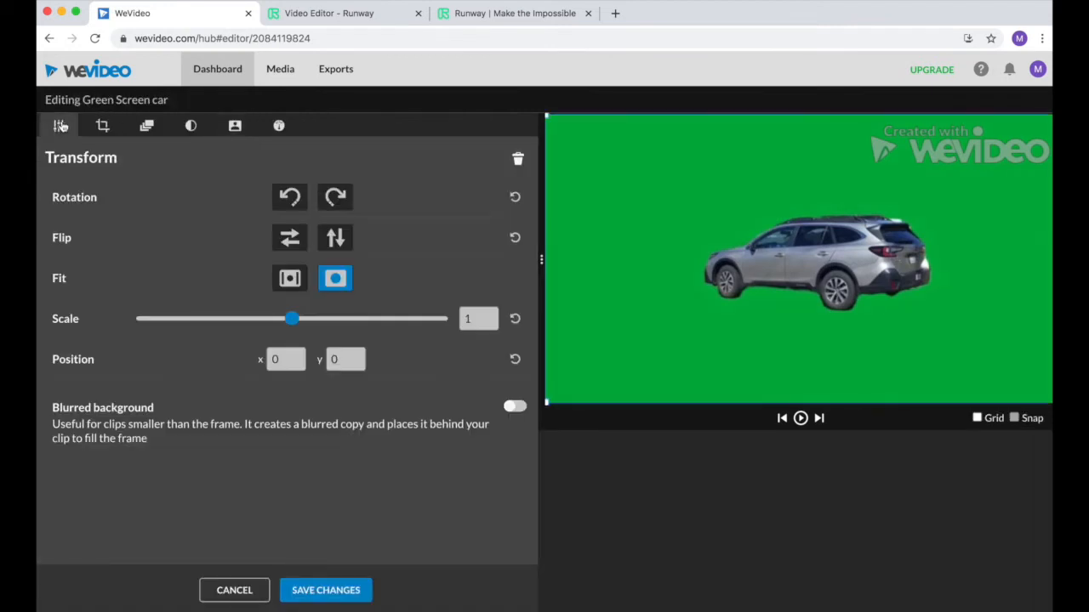
pyautogui.click(102, 126)
pyautogui.click(142, 128)
pyautogui.click(59, 127)
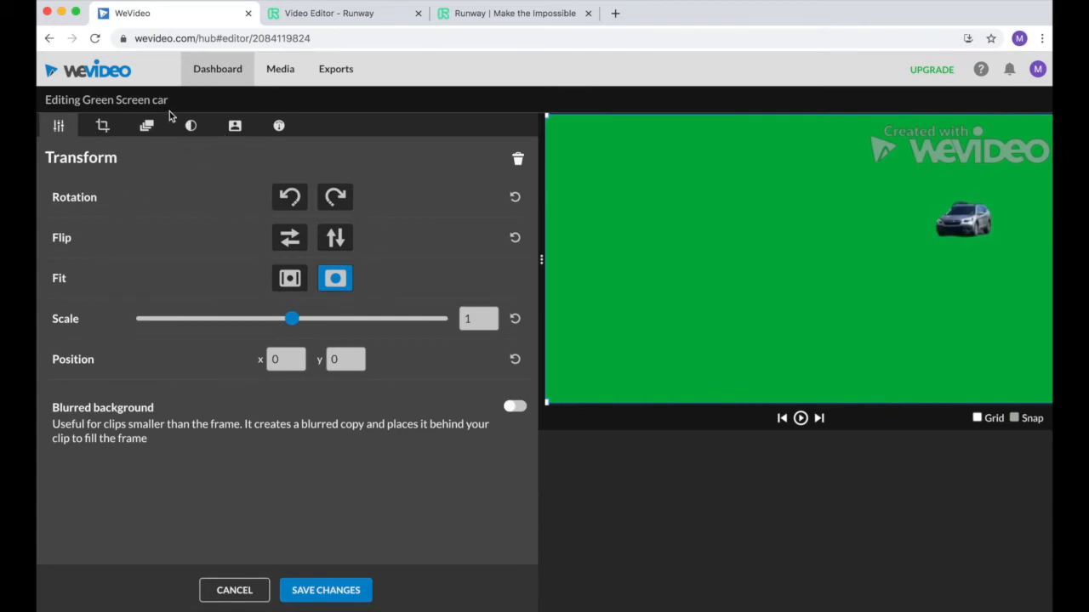
pyautogui.click(146, 128)
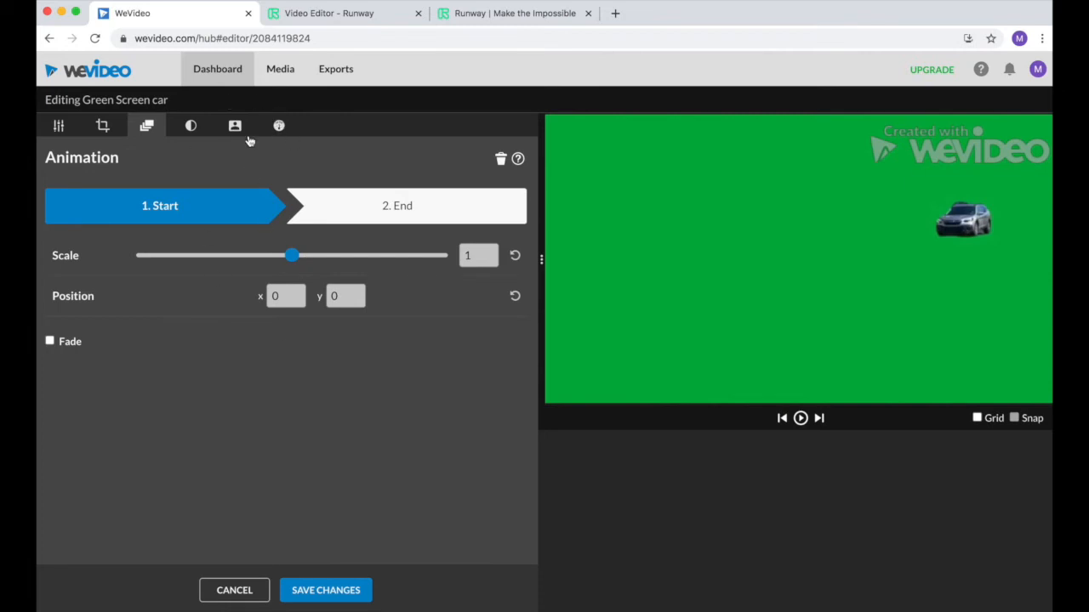
pyautogui.click(191, 126)
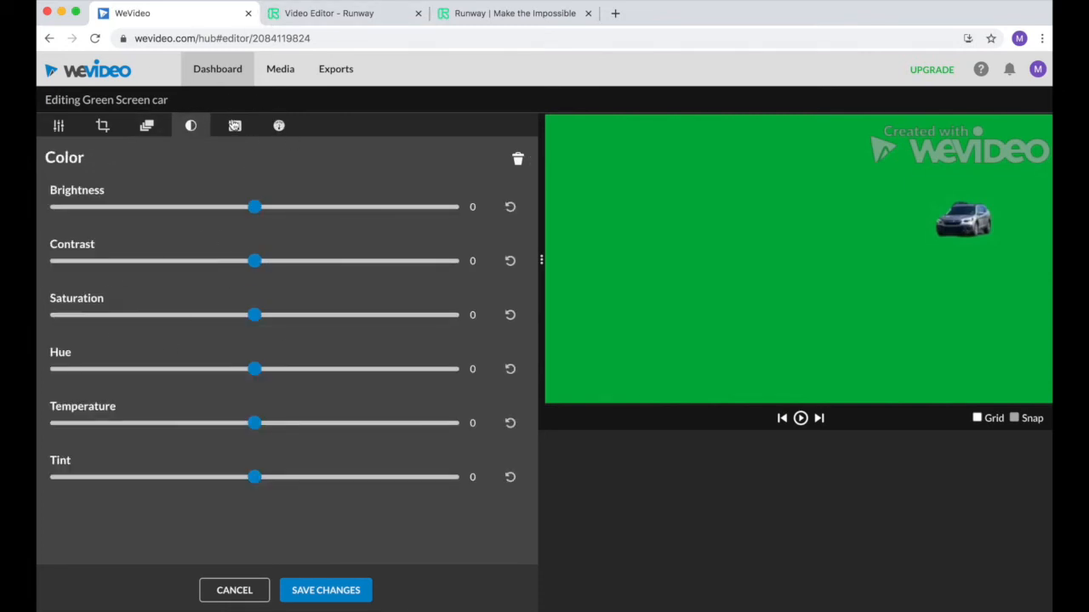
# - Try Color Keying on the car clip and pick the green background, #01b140, as the color to remove
pyautogui.click(235, 126)
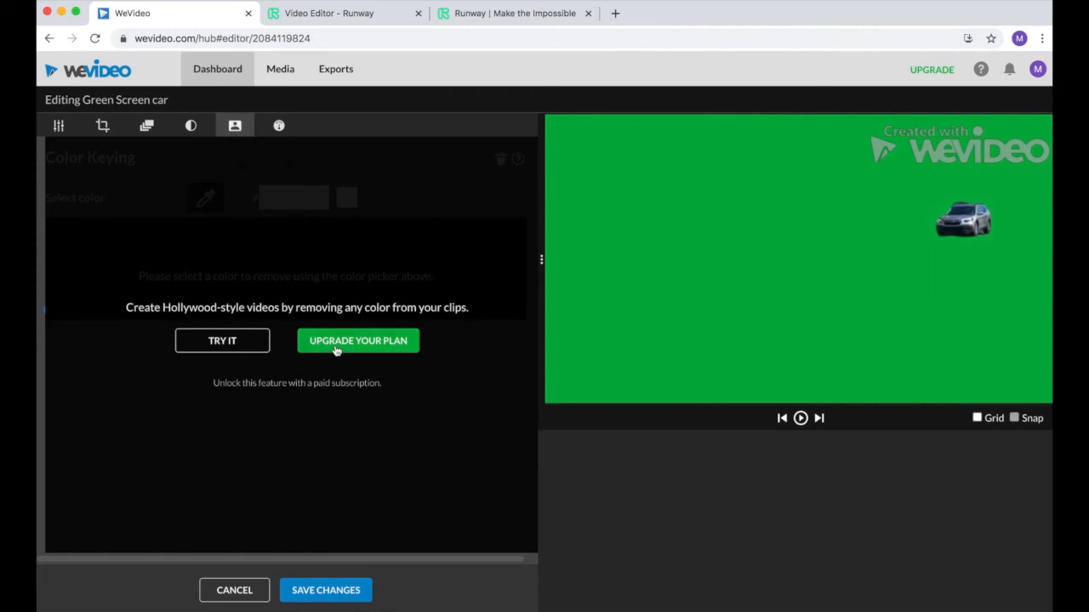
pyautogui.click(223, 340)
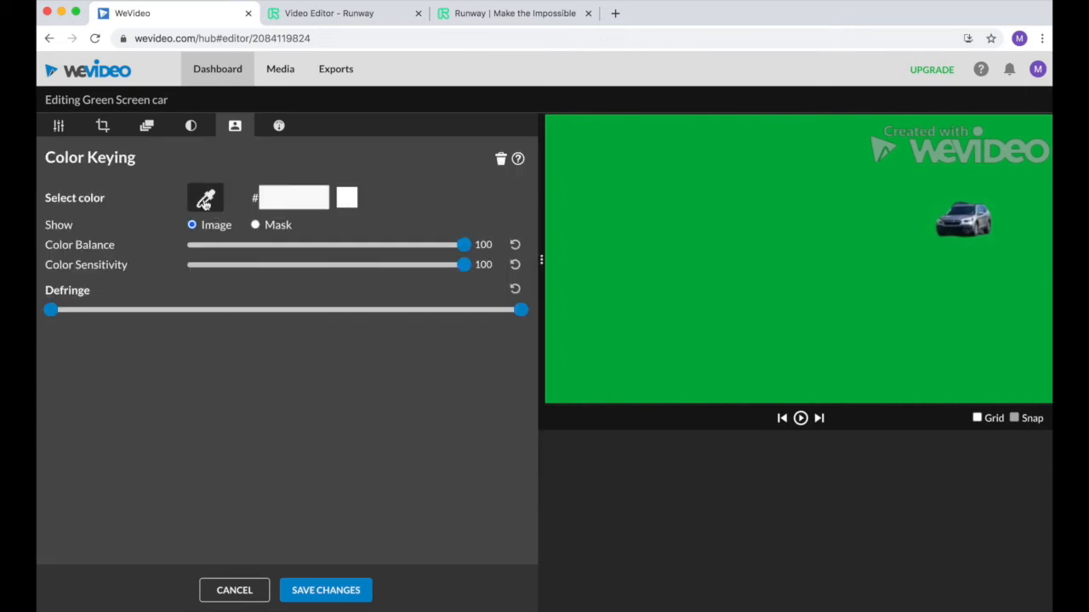
pyautogui.click(648, 208)
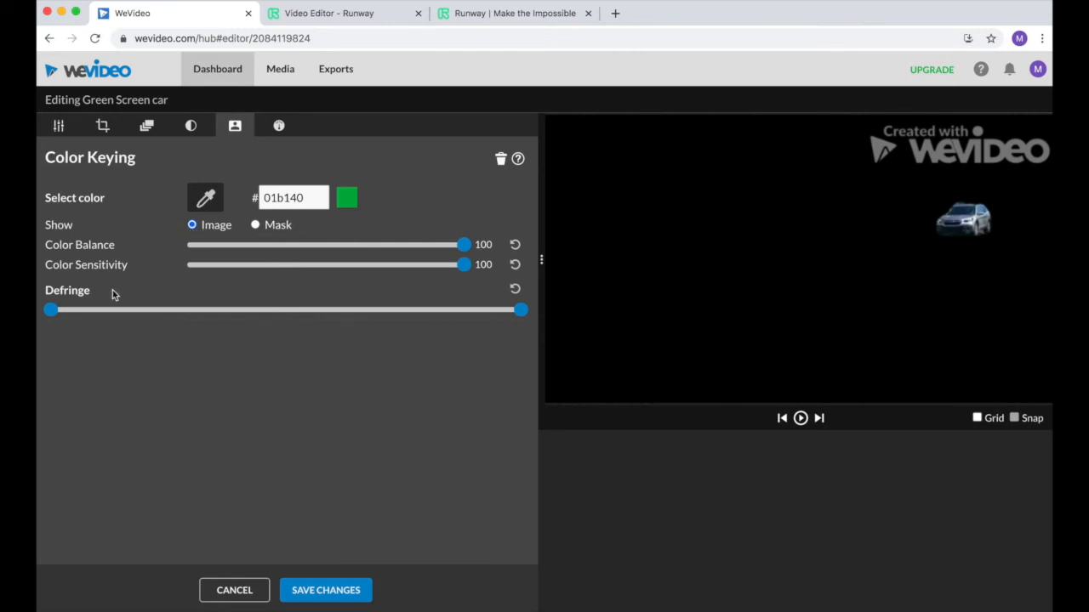
# - Raise the lower Defringe limit to about three quarters of its range and save the clip changes
pyautogui.moveTo(52, 313); pyautogui.dragTo(232, 278)
pyautogui.moveTo(520, 310)
pyautogui.mouseDown()
pyautogui.moveTo(280, 314)
pyautogui.moveTo(504, 299)
pyautogui.mouseUp()
pyautogui.moveTo(234, 308); pyautogui.dragTo(391, 301)
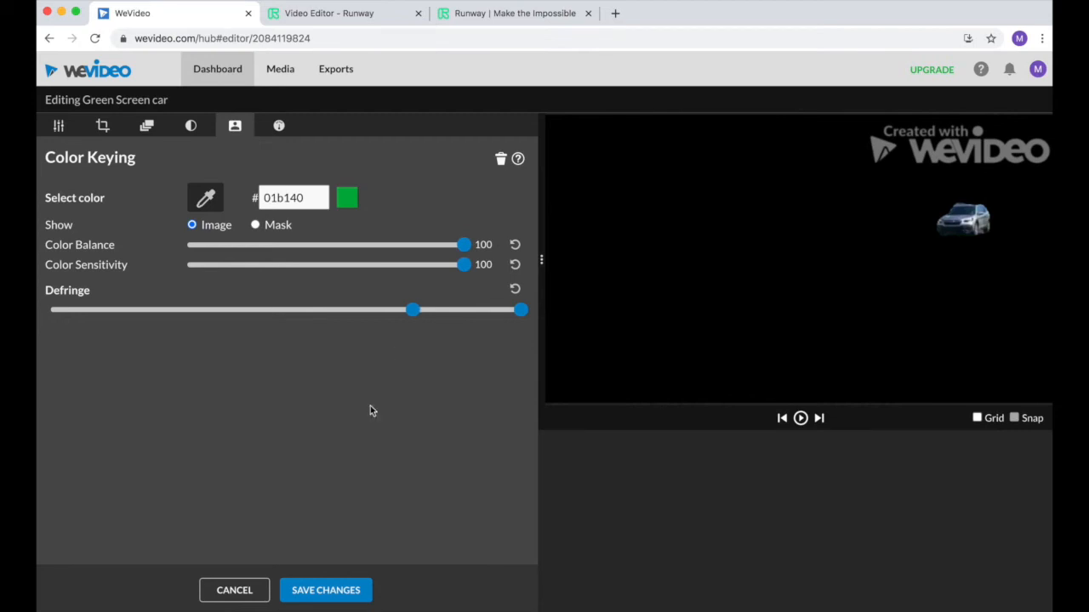
pyautogui.click(321, 593)
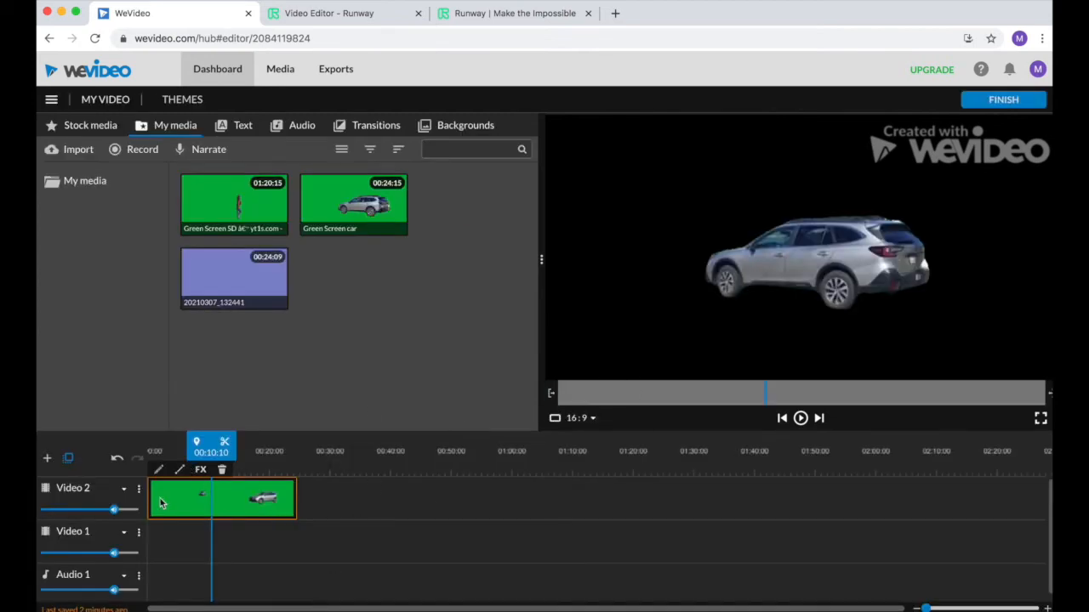
# - Play the keyed car clip from the beginning to check the background removal
pyautogui.moveTo(213, 512); pyautogui.dragTo(172, 504)
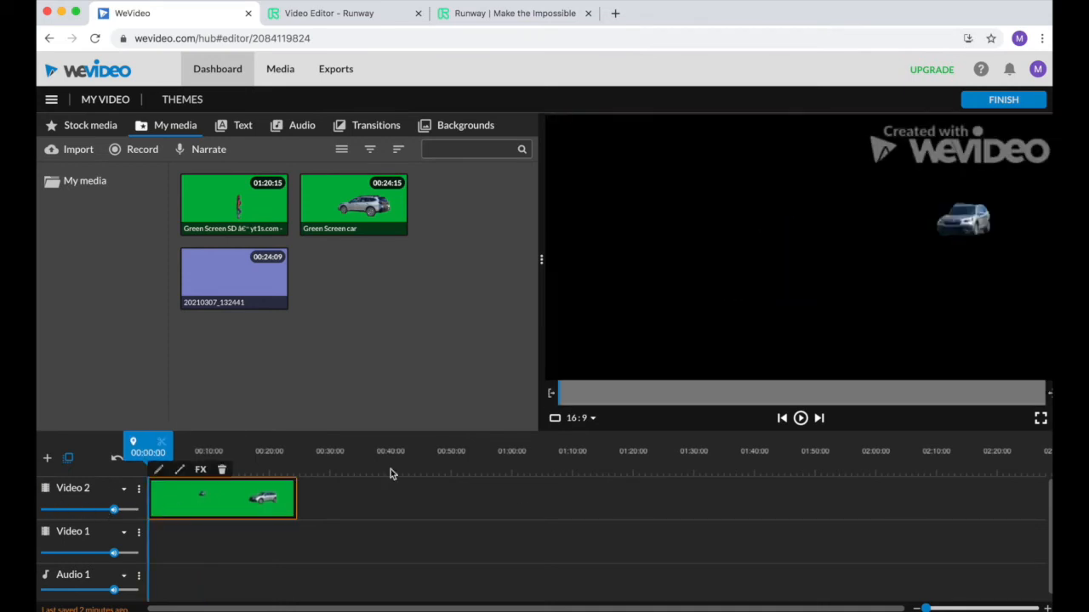
pyautogui.click(801, 418)
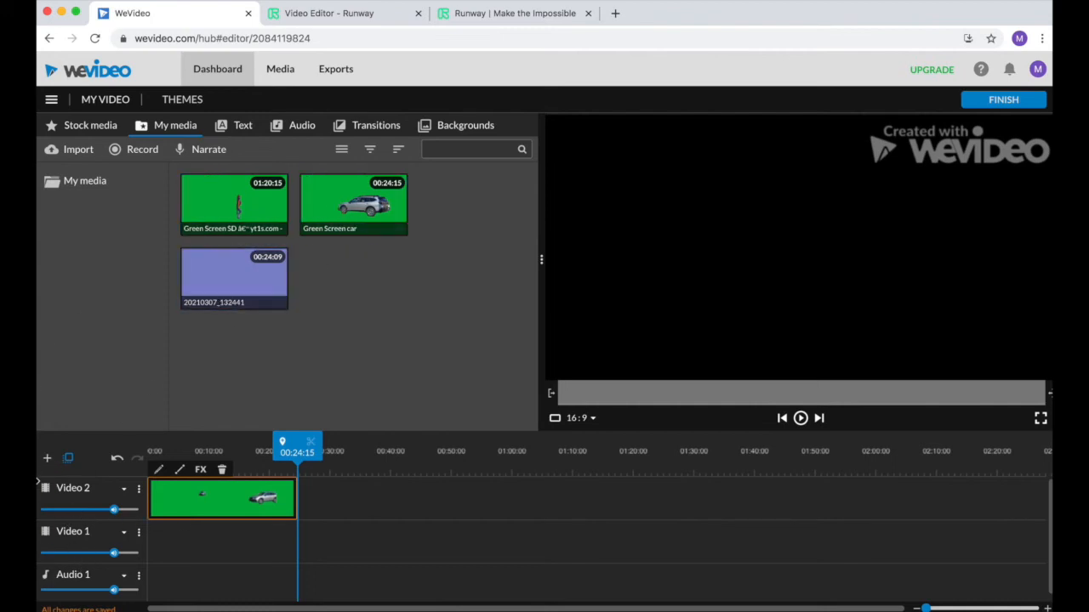
# - Add a video track named Video 3 and place the keyed car clip at its start
pyautogui.click(48, 460)
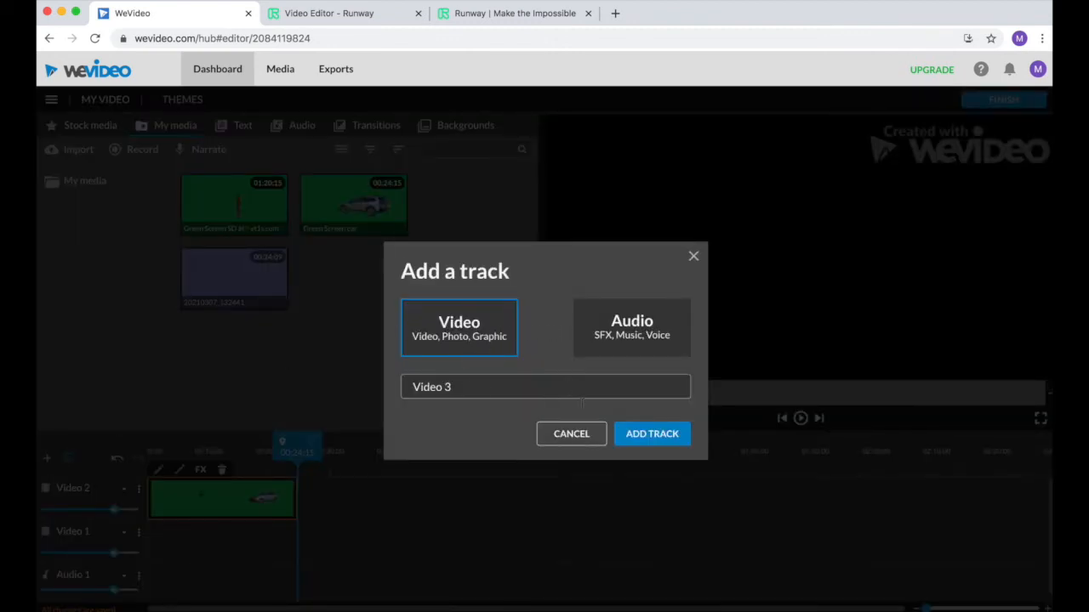
pyautogui.click(643, 440)
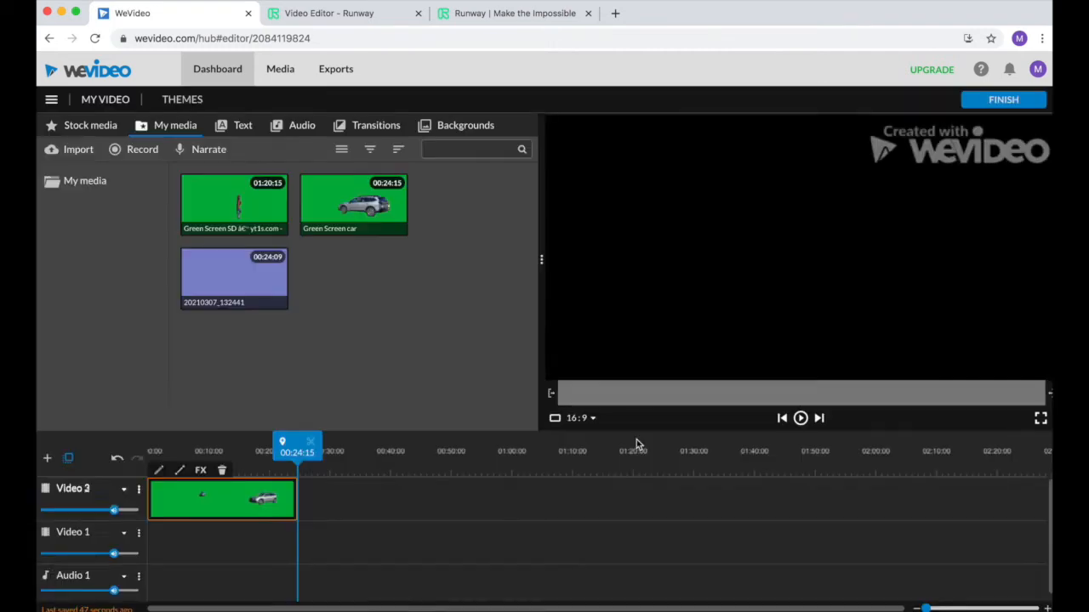
pyautogui.moveTo(172, 532); pyautogui.dragTo(163, 486)
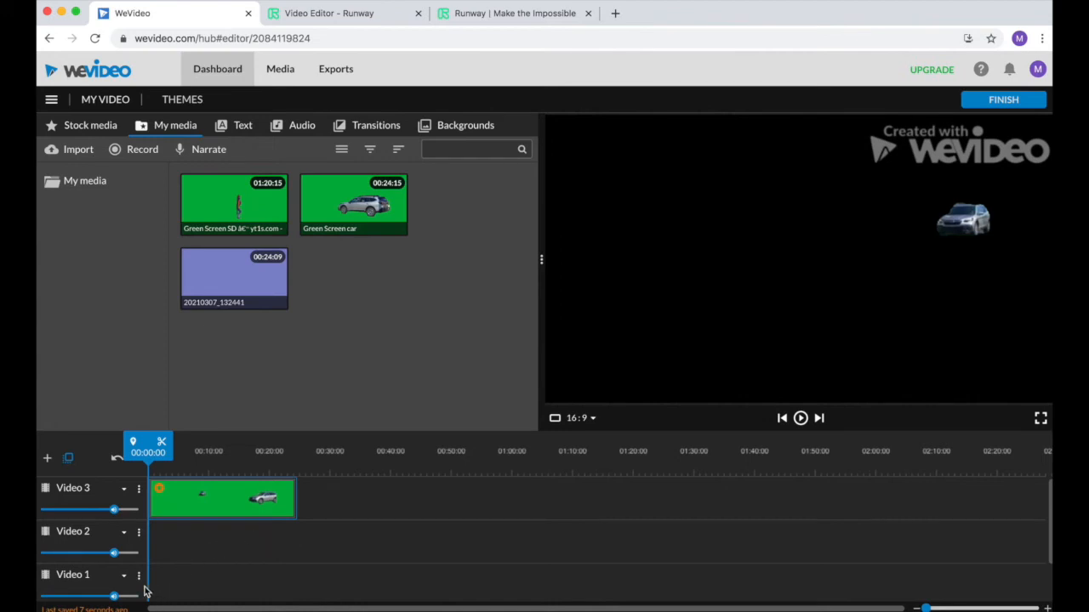
# - Place the 20210307_132441 street clip at the start of the Video 1 track, leaving Video 2 empty between the clips
pyautogui.click(224, 262)
pyautogui.moveTo(225, 262); pyautogui.dragTo(159, 587)
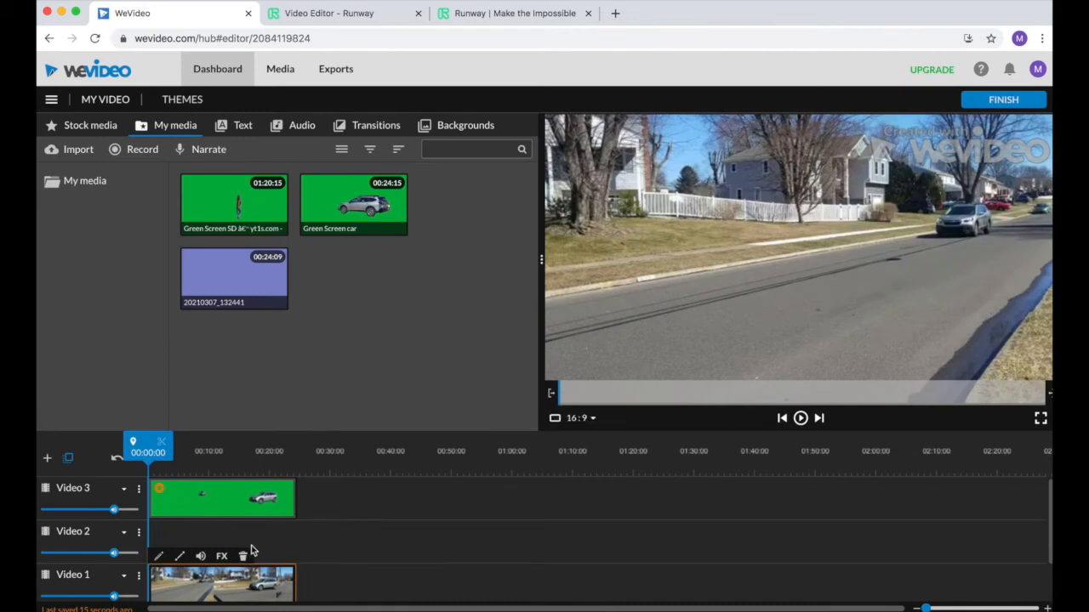
pyautogui.click(371, 536)
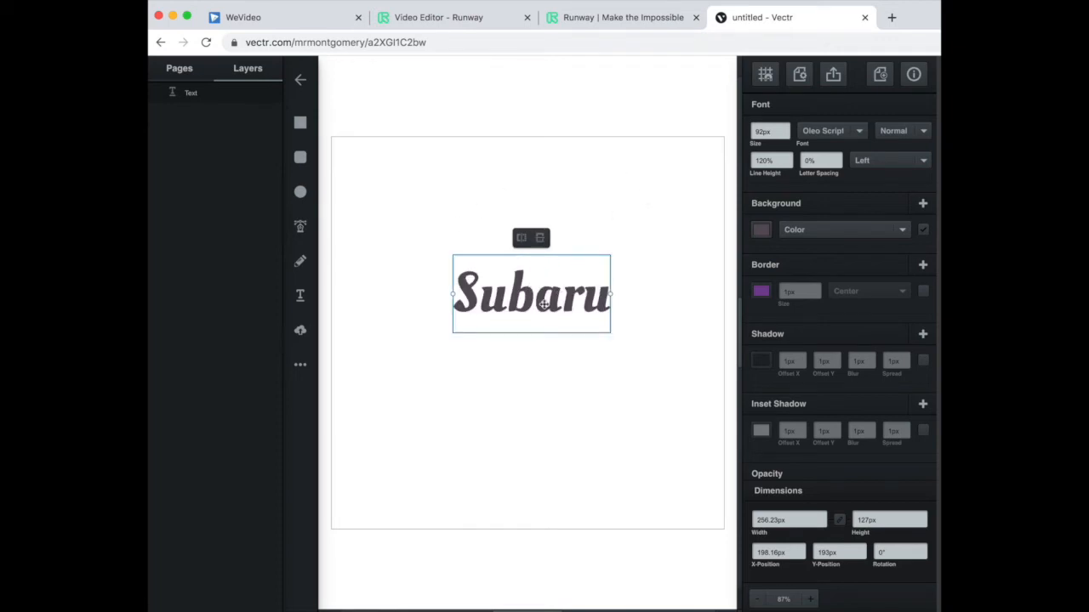
# - In Vectr, move the Subaru text slightly up and add the text Suburban below it
pyautogui.moveTo(517, 310)
pyautogui.mouseDown()
pyautogui.moveTo(452, 357)
pyautogui.moveTo(515, 302)
pyautogui.mouseUp()
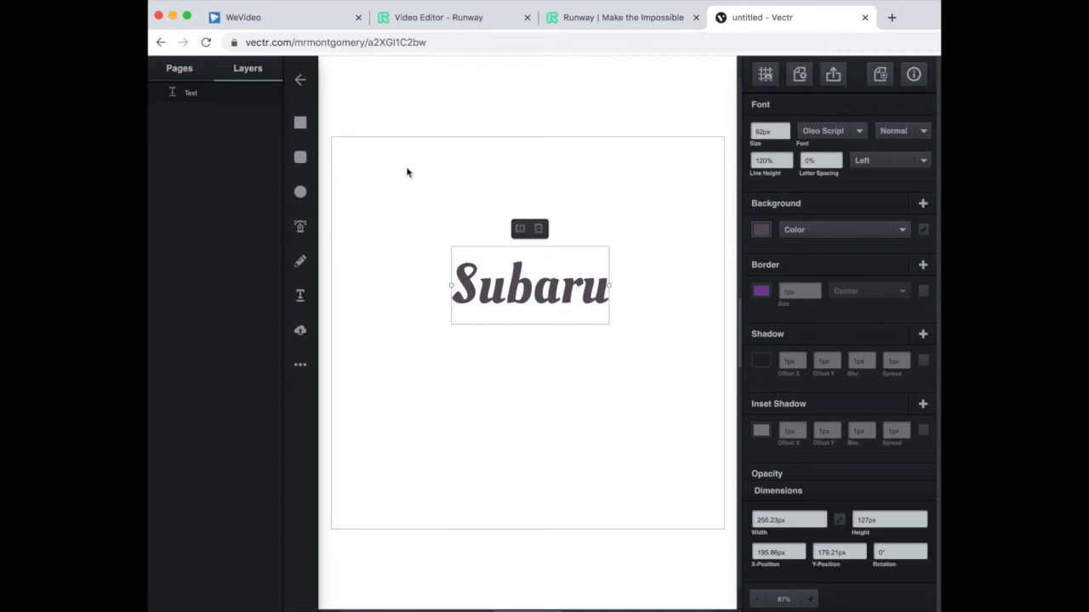
pyautogui.click(300, 295)
pyautogui.click(470, 405)
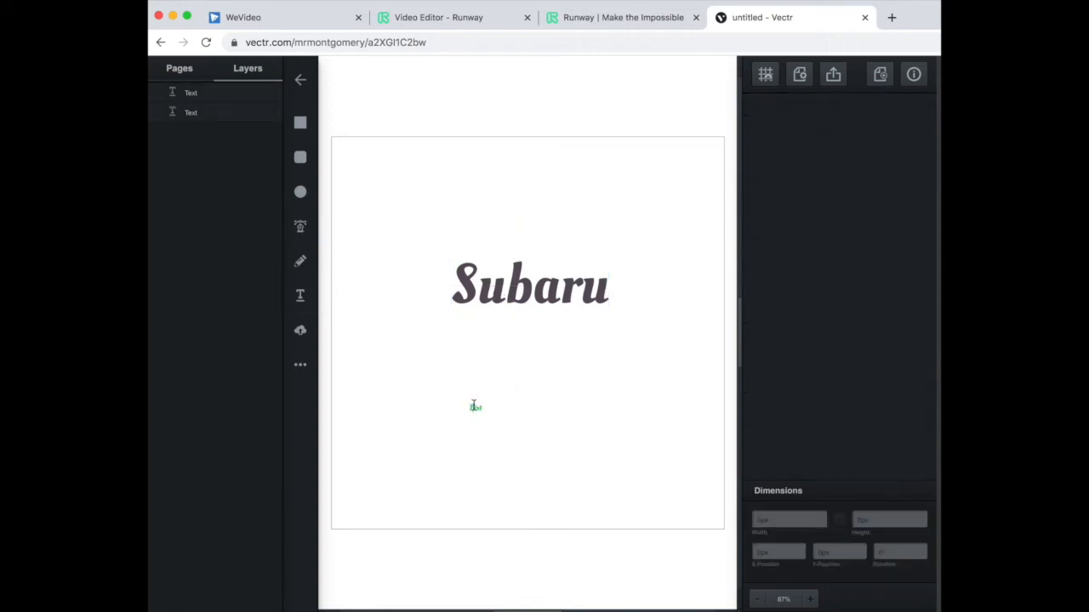
pyautogui.write('s')
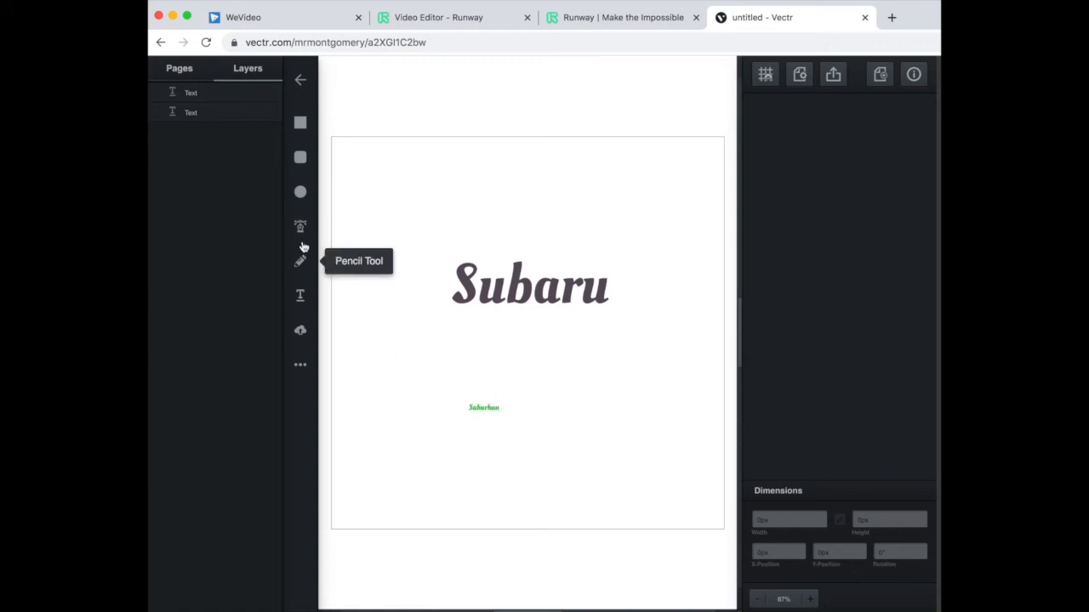
pyautogui.click(301, 292)
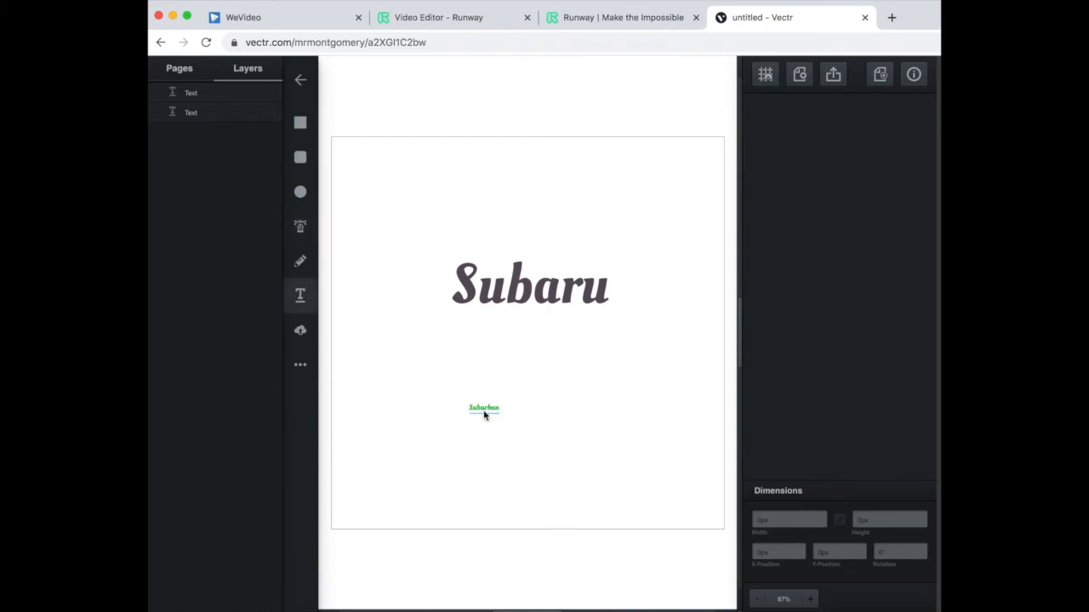
pyautogui.click(483, 409)
pyautogui.press('BackSpace')
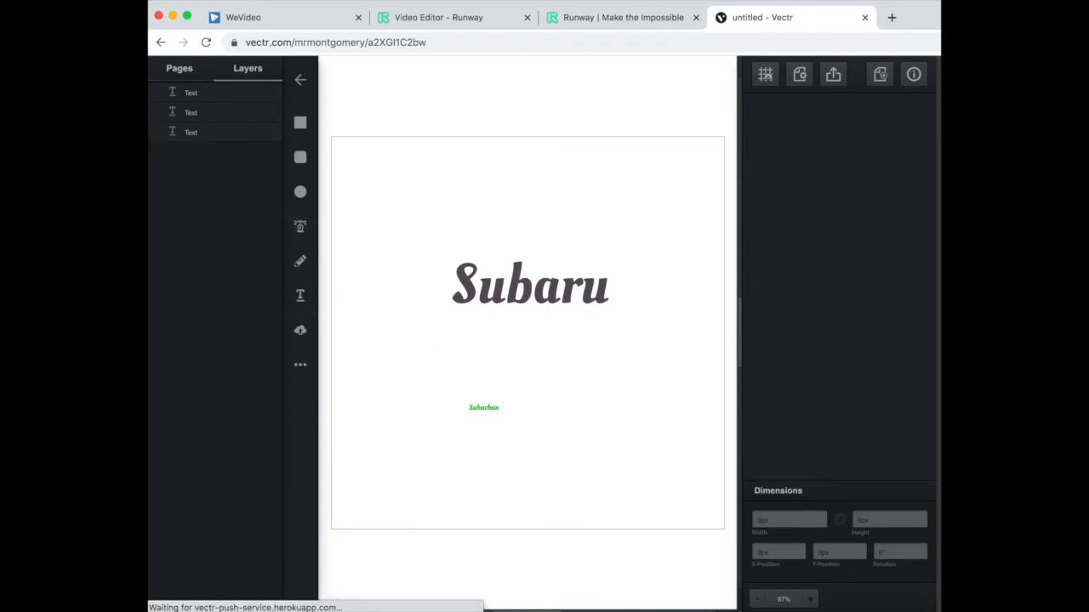
# - Increase the font size of the Suburban text step by step until its lettering is about as tall as Subaru
pyautogui.click(485, 406)
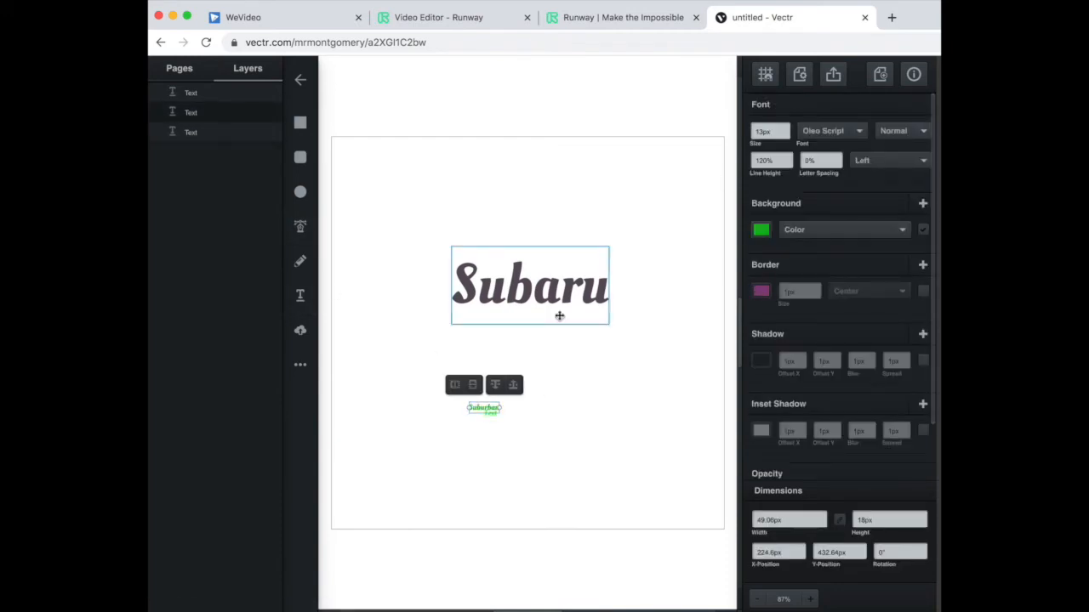
pyautogui.click(785, 128)
pyautogui.click(785, 128)
pyautogui.click(785, 128)
pyautogui.click(785, 128)
pyautogui.click(785, 127)
pyautogui.click(785, 127)
pyautogui.click(785, 127)
pyautogui.click(785, 128)
pyautogui.click(785, 128)
pyautogui.click(785, 129)
pyautogui.click(785, 128)
pyautogui.click(785, 128)
pyautogui.click(785, 128)
pyautogui.click(785, 129)
pyautogui.click(785, 128)
pyautogui.click(785, 129)
pyautogui.click(785, 129)
pyautogui.click(785, 128)
pyautogui.click(785, 128)
pyautogui.click(785, 128)
pyautogui.click(785, 128)
pyautogui.click(785, 128)
pyautogui.click(785, 129)
pyautogui.click(785, 128)
pyautogui.click(785, 129)
pyautogui.click(785, 129)
pyautogui.click(785, 128)
pyautogui.click(785, 128)
pyautogui.click(785, 128)
pyautogui.click(785, 129)
pyautogui.click(785, 128)
pyautogui.click(785, 129)
pyautogui.click(785, 128)
pyautogui.click(785, 128)
pyautogui.click(785, 128)
pyautogui.click(785, 128)
pyautogui.click(785, 128)
pyautogui.click(785, 129)
pyautogui.click(785, 129)
pyautogui.click(786, 128)
pyautogui.click(785, 129)
pyautogui.click(785, 128)
pyautogui.click(530, 285)
pyautogui.click(607, 405)
pyautogui.click(785, 128)
# - Move the enlarged Suburban text up so it overlaps the top of Subaru, and remove the stray extra text
pyautogui.moveTo(590, 309); pyautogui.dragTo(545, 250)
pyautogui.click(490, 414)
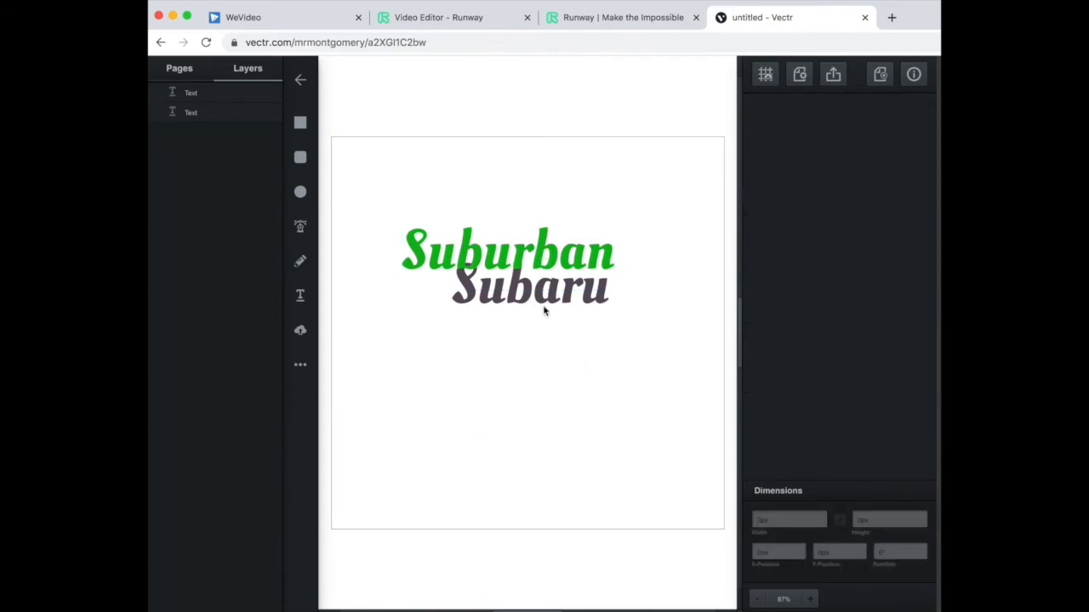
# - Select both the Suburban and Subaru texts and change their fill color to a bright light yellow
pyautogui.click(511, 297)
pyautogui.keyDown('shift'); pyautogui.click(417, 249); pyautogui.keyUp('shift')
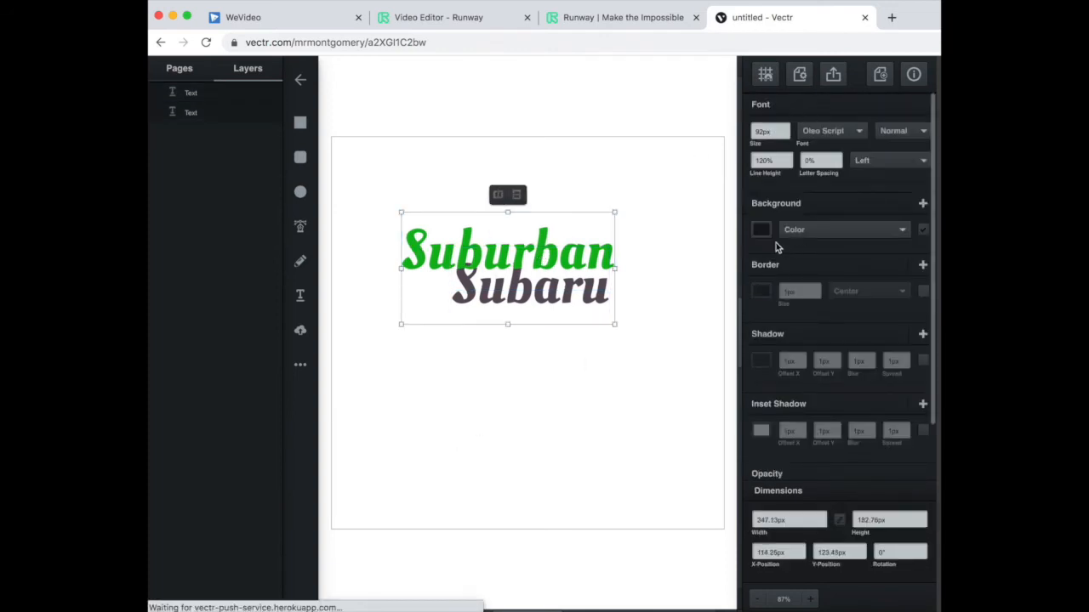
pyautogui.click(761, 229)
pyautogui.click(732, 196)
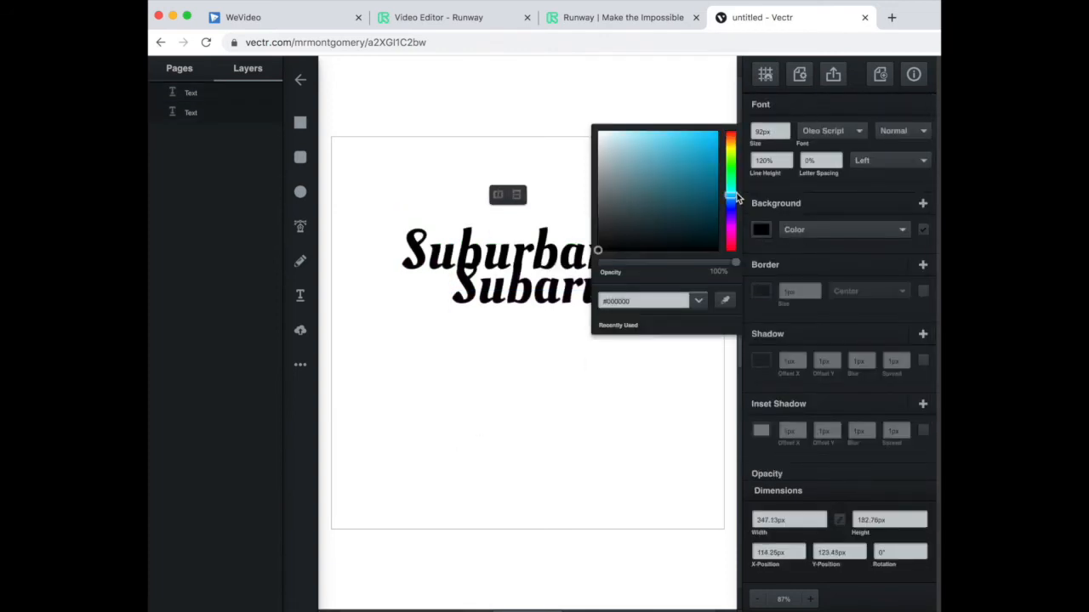
pyautogui.click(708, 189)
pyautogui.click(730, 150)
pyautogui.moveTo(673, 162); pyautogui.dragTo(673, 130)
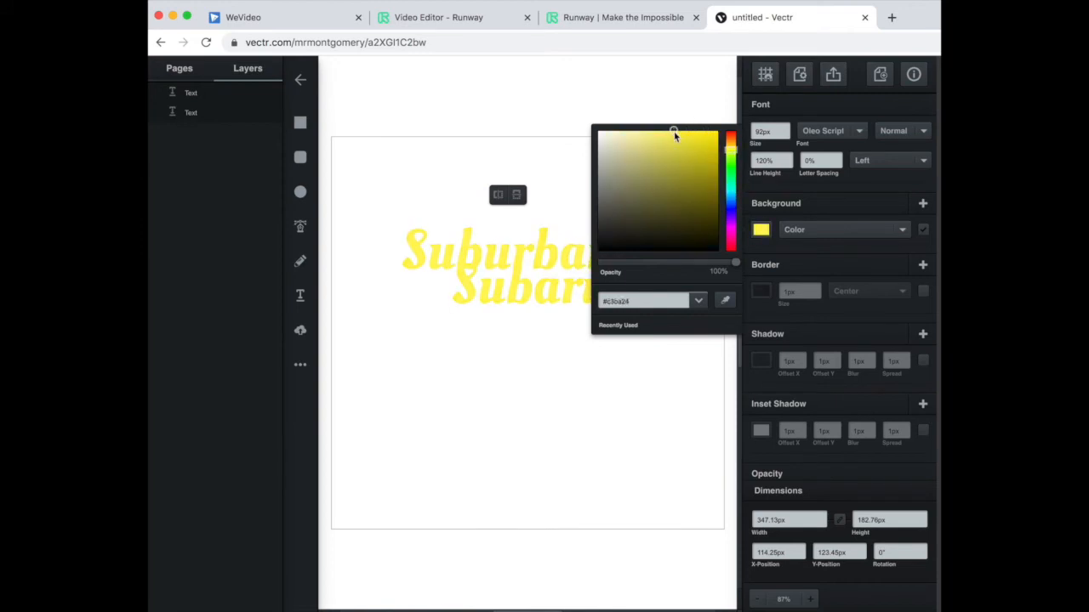
# - Add a 1 px border to both texts and move the Subaru text slightly down
pyautogui.click(761, 291)
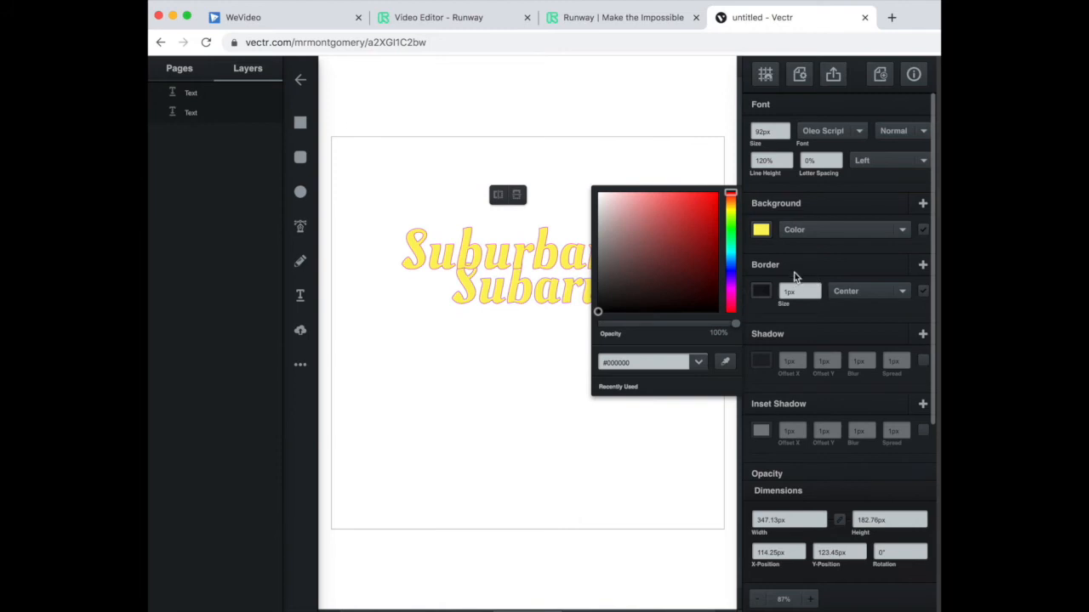
pyautogui.click(797, 273)
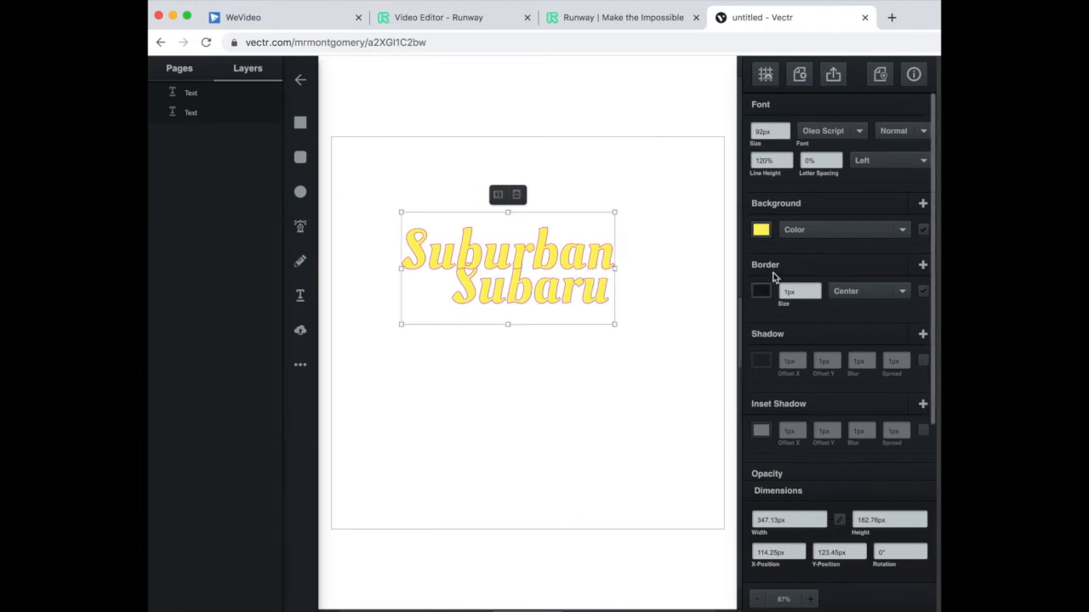
pyautogui.moveTo(574, 302); pyautogui.dragTo(575, 312)
pyautogui.click(613, 287)
# - Give both texts a drop shadow with an 8 px X offset, 7 px Y offset, 12 px blur and 1 px spread
pyautogui.moveTo(638, 212); pyautogui.dragTo(529, 322)
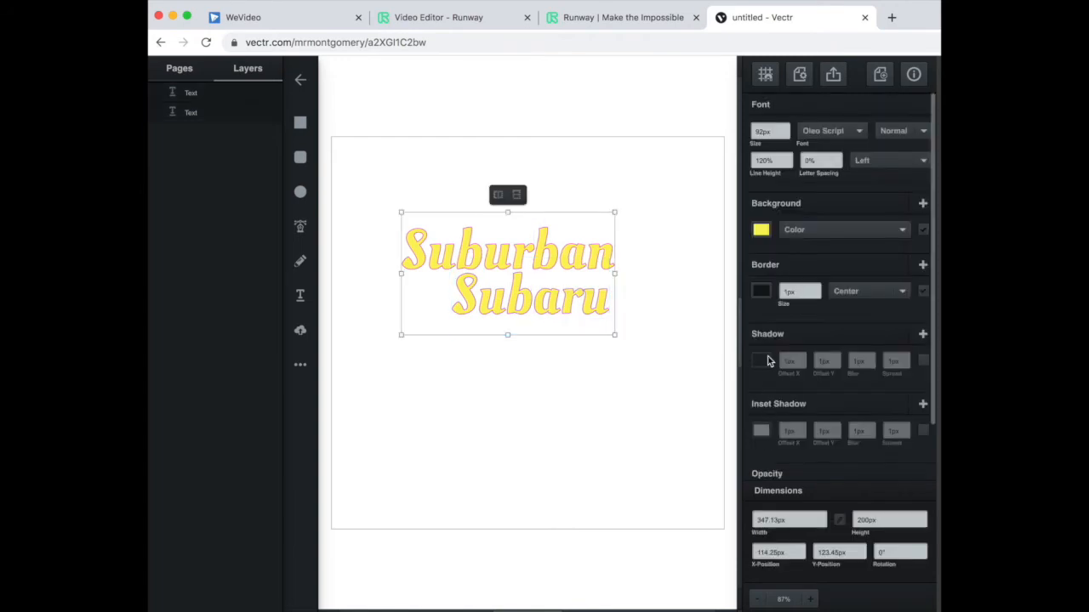
pyautogui.click(762, 360)
pyautogui.click(801, 360)
pyautogui.click(801, 360)
pyautogui.click(801, 360)
pyautogui.click(801, 360)
pyautogui.click(801, 360)
pyautogui.click(801, 360)
pyautogui.click(801, 360)
pyautogui.click(838, 360)
pyautogui.click(839, 360)
pyautogui.click(838, 360)
pyautogui.click(839, 359)
pyautogui.click(867, 361)
pyautogui.click(867, 361)
pyautogui.click(867, 360)
pyautogui.click(906, 362)
pyautogui.click(905, 365)
pyautogui.click(906, 366)
pyautogui.click(685, 379)
# - Set the font weight of both the Suburban and Subaru texts to Bold
pyautogui.click(568, 265)
pyautogui.keyDown('shift'); pyautogui.click(563, 299); pyautogui.keyUp('shift')
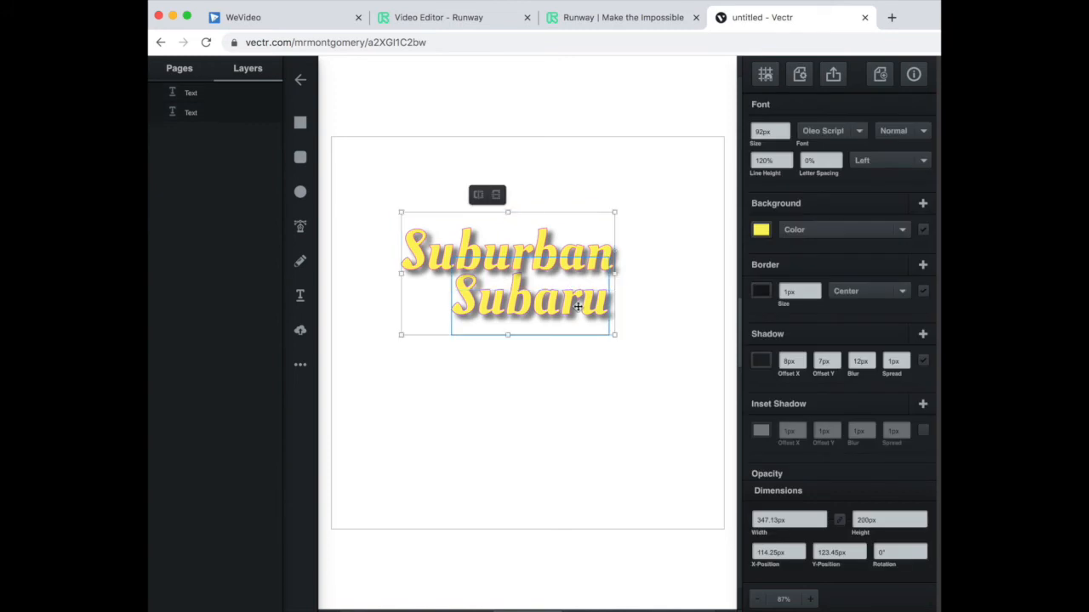
pyautogui.click(916, 137)
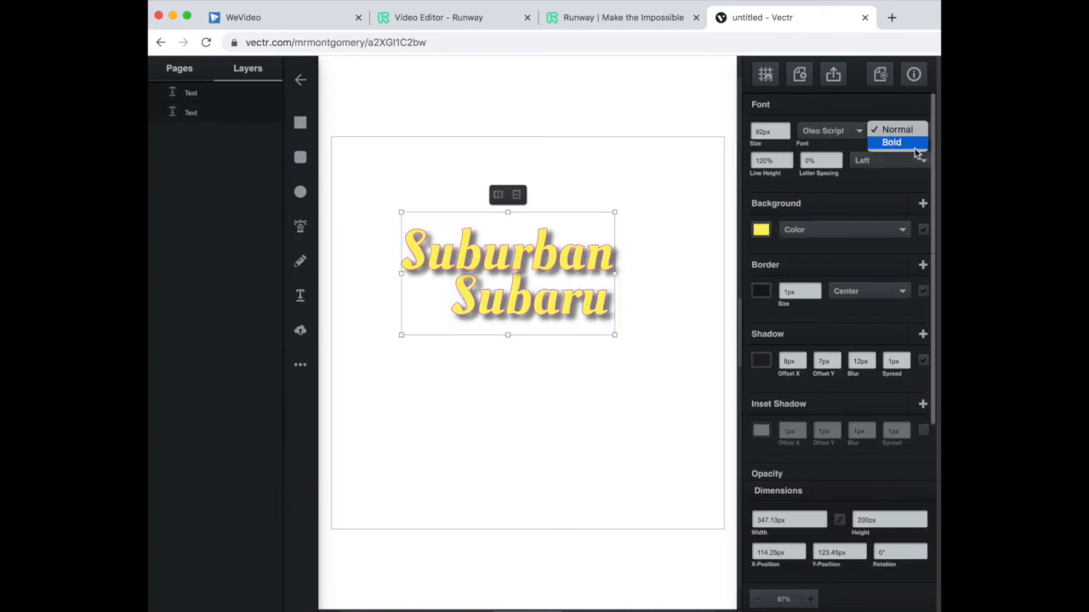
pyautogui.click(917, 144)
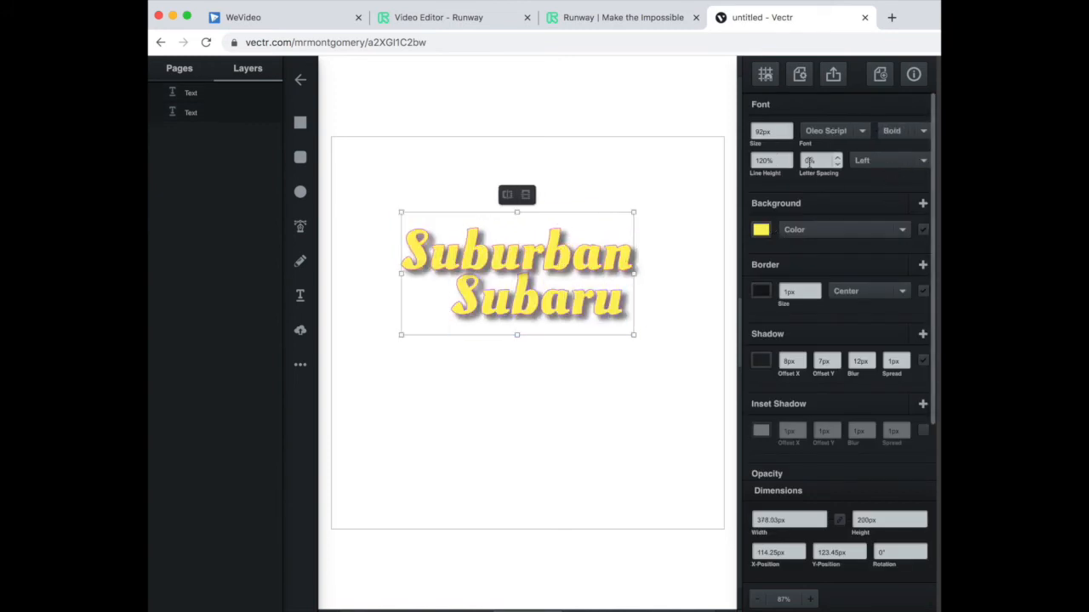
# - Center-align both texts and increase their line height to 132%
pyautogui.click(909, 164)
pyautogui.click(893, 172)
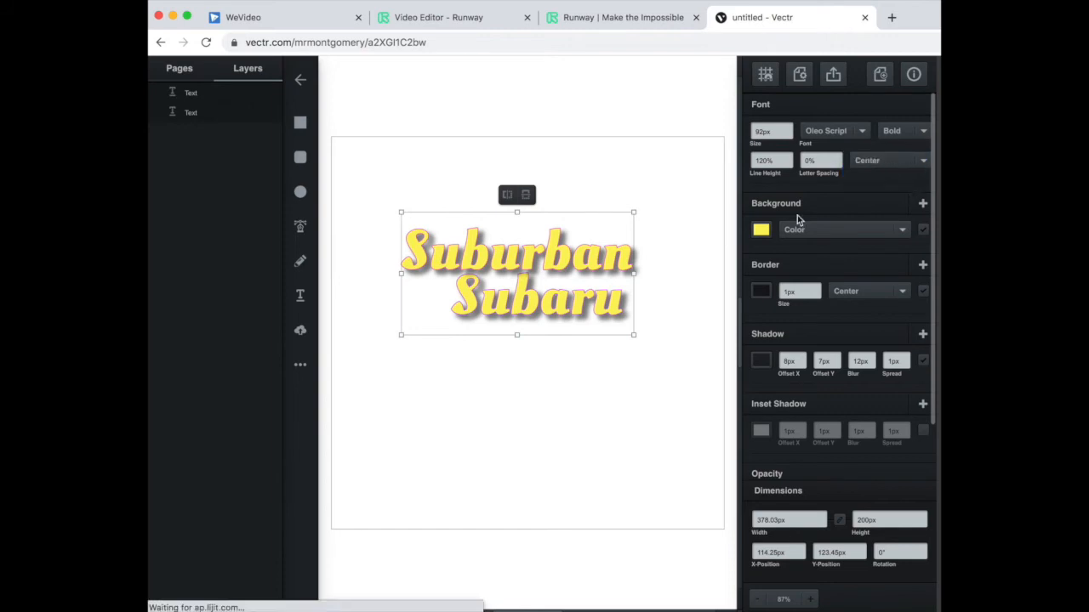
pyautogui.click(789, 162)
pyautogui.click(788, 162)
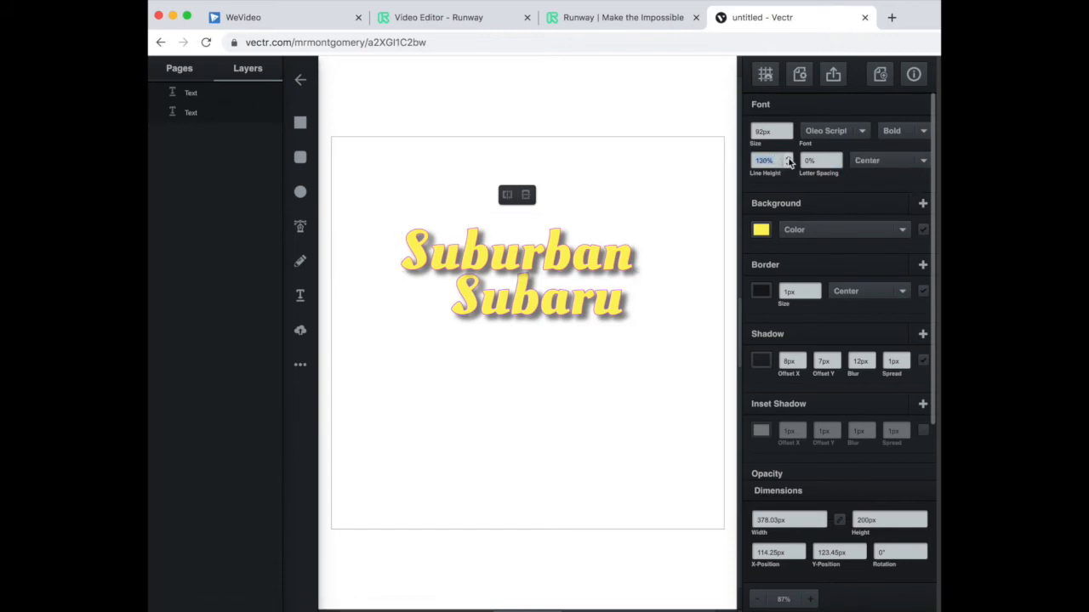
pyautogui.click(683, 381)
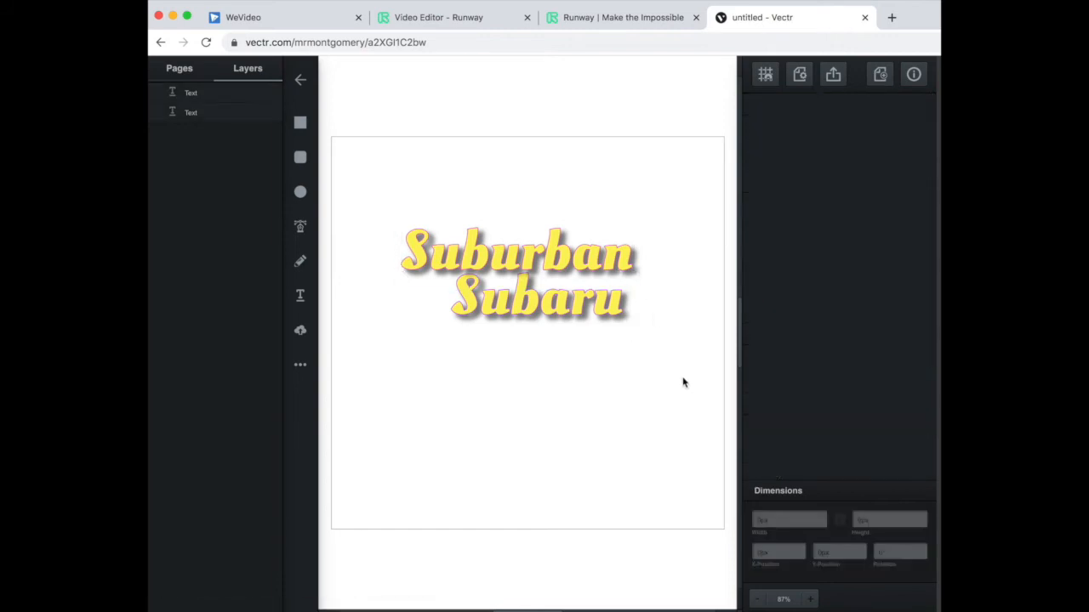
# - Thicken the border around the Suburban and Subaru texts to 4 px
pyautogui.moveTo(669, 214); pyautogui.dragTo(554, 321)
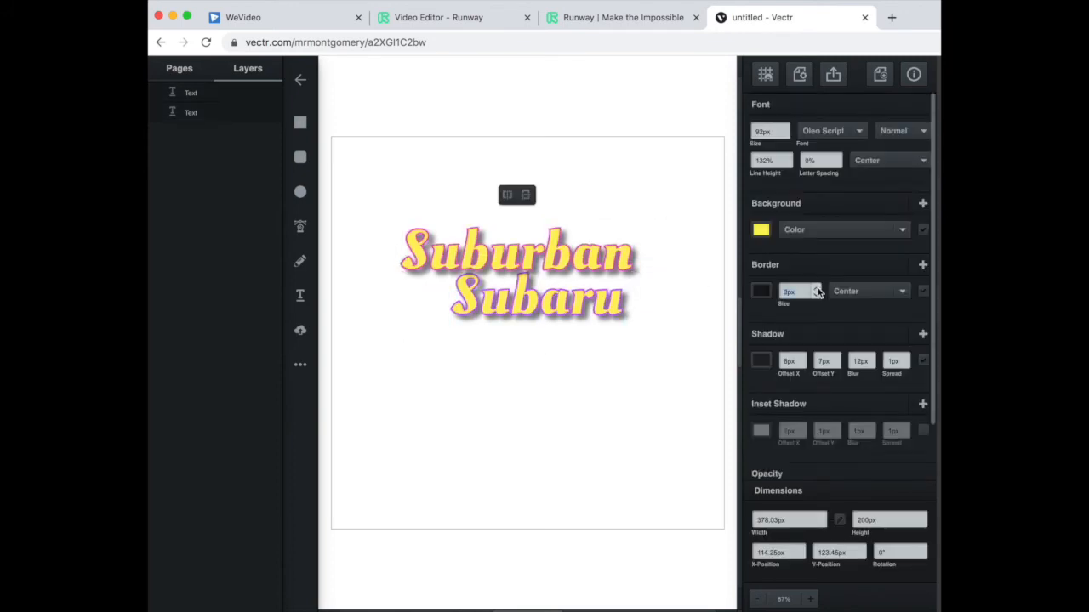
pyautogui.click(677, 362)
pyautogui.click(589, 309)
pyautogui.click(623, 252)
pyautogui.click(599, 305)
pyautogui.click(679, 219)
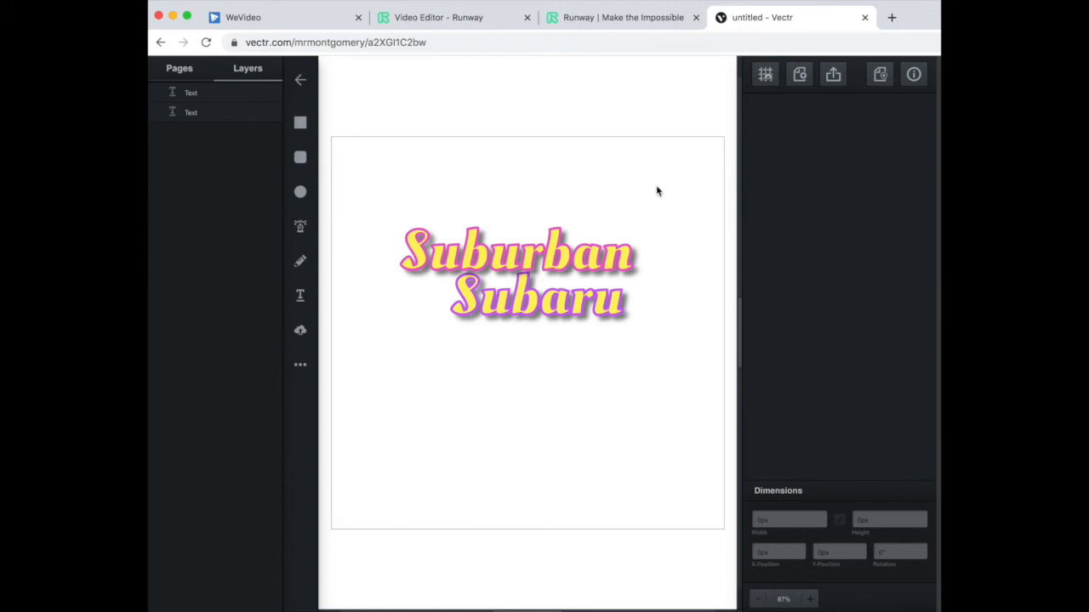
# - Nudge both texts slightly up and to the right, and change their fill to a deeper, more saturated yellow
pyautogui.moveTo(657, 197); pyautogui.dragTo(526, 317)
pyautogui.click(761, 229)
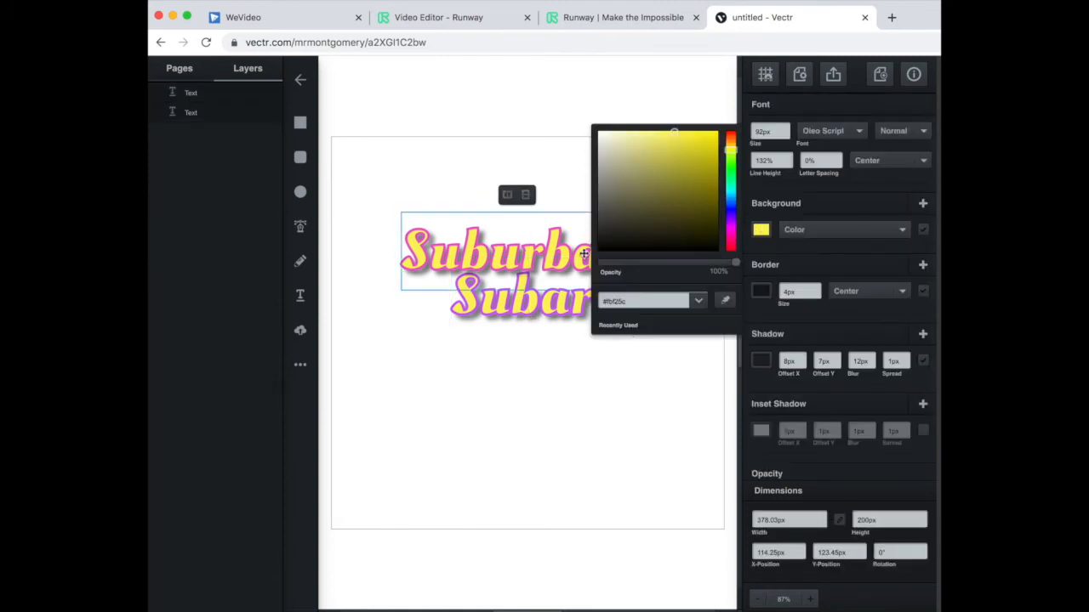
pyautogui.moveTo(584, 252); pyautogui.dragTo(590, 251)
pyautogui.moveTo(683, 189); pyautogui.dragTo(549, 387)
pyautogui.click(759, 233)
pyautogui.moveTo(644, 241); pyautogui.dragTo(719, 145)
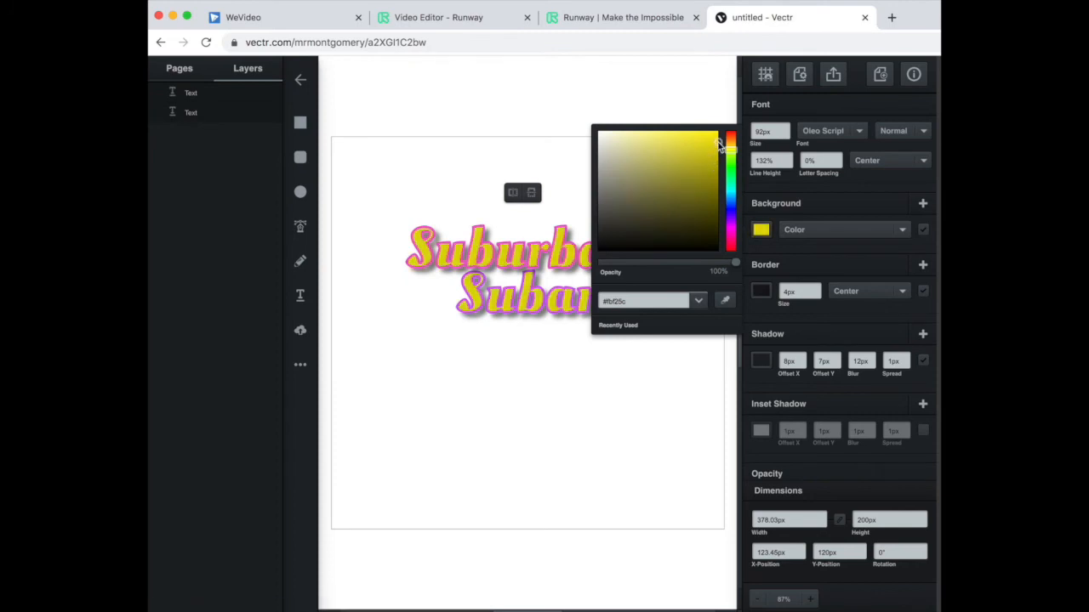
pyautogui.click(677, 79)
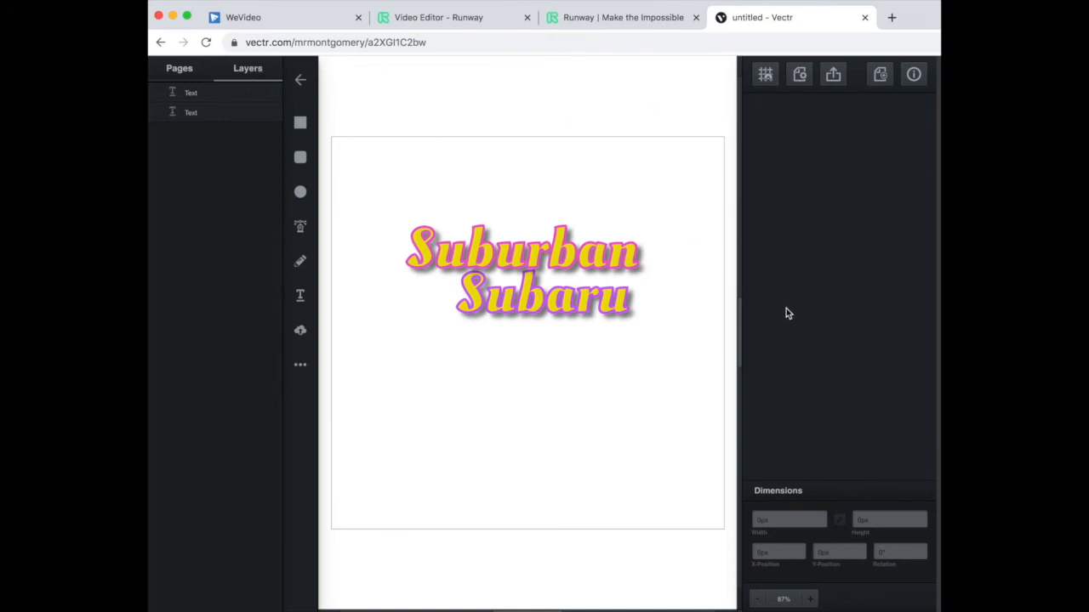
# - Export the page as a 640 by 640 px PNG and download it
pyautogui.click(833, 75)
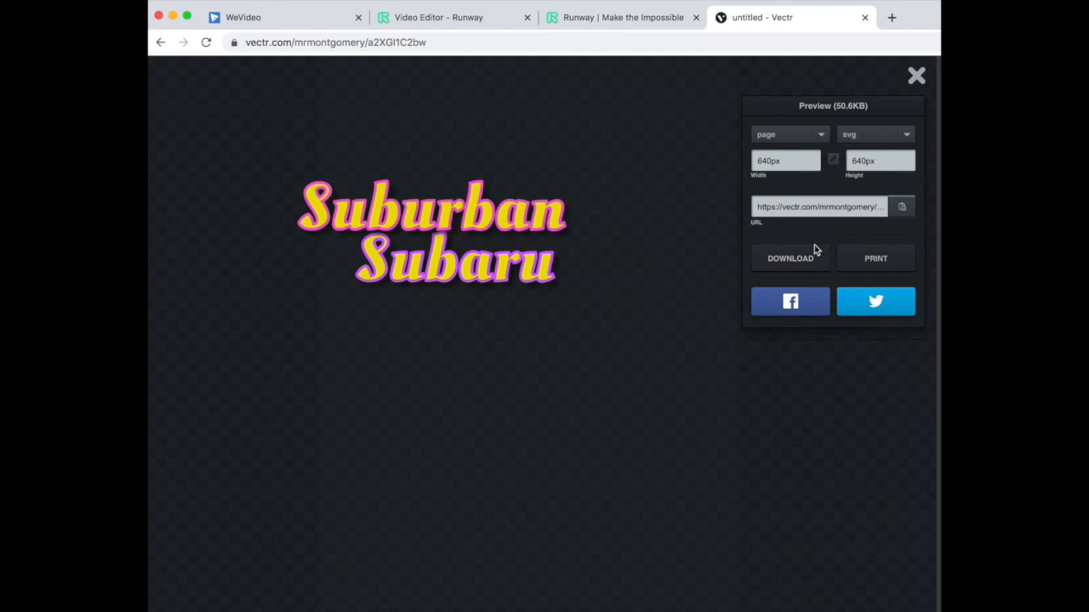
pyautogui.click(863, 141)
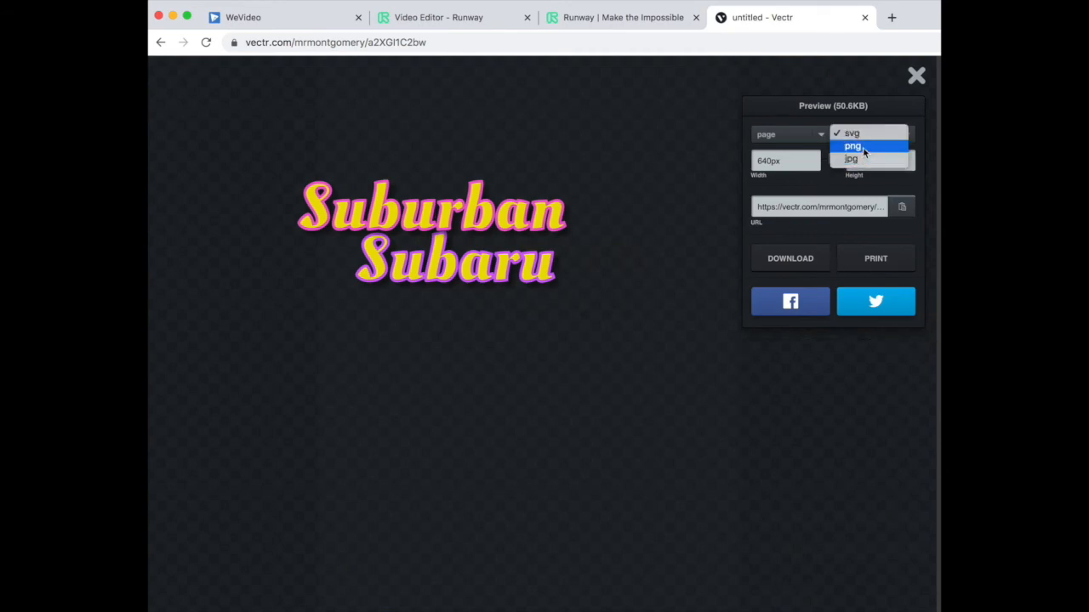
pyautogui.click(863, 148)
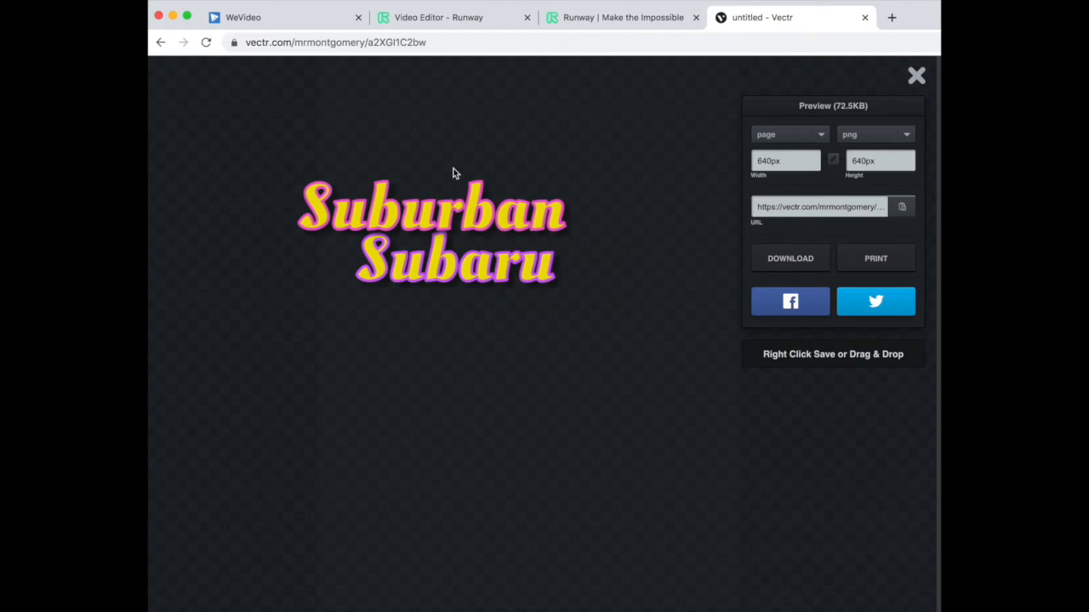
pyautogui.click(808, 263)
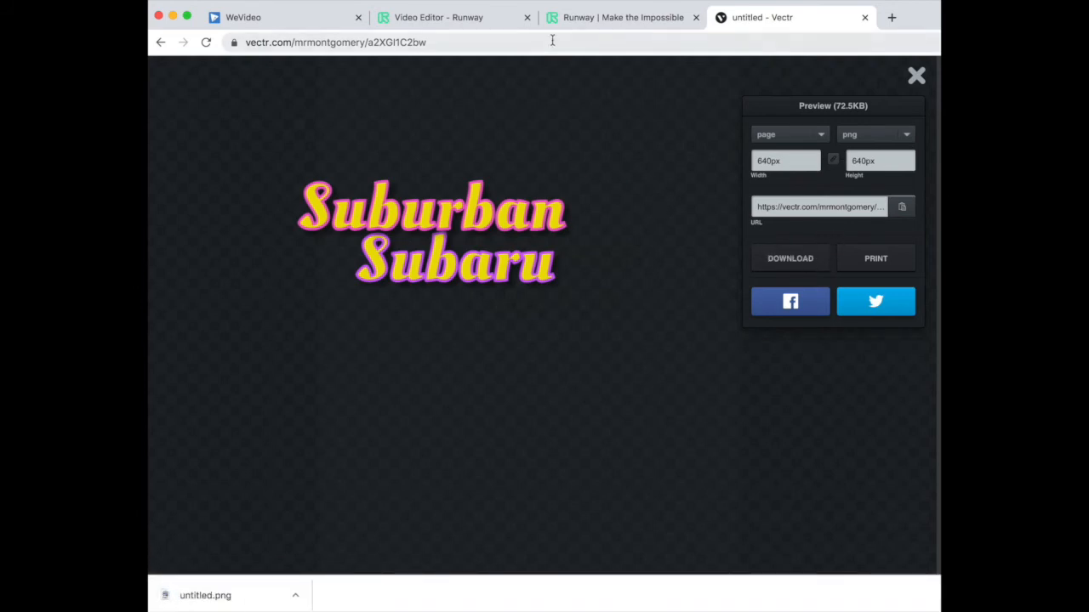
# - Switch to WeVideo, check the layers' alignment, shift the Green Screen car clip on Video 3 slightly later and play the result
pyautogui.click(273, 20)
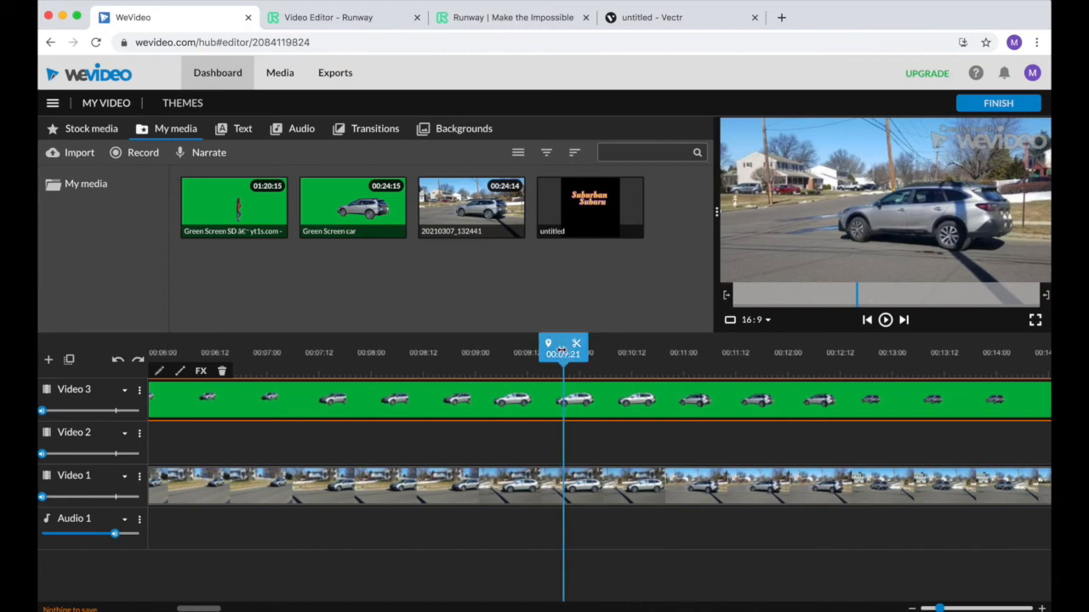
pyautogui.moveTo(560, 354); pyautogui.dragTo(497, 357)
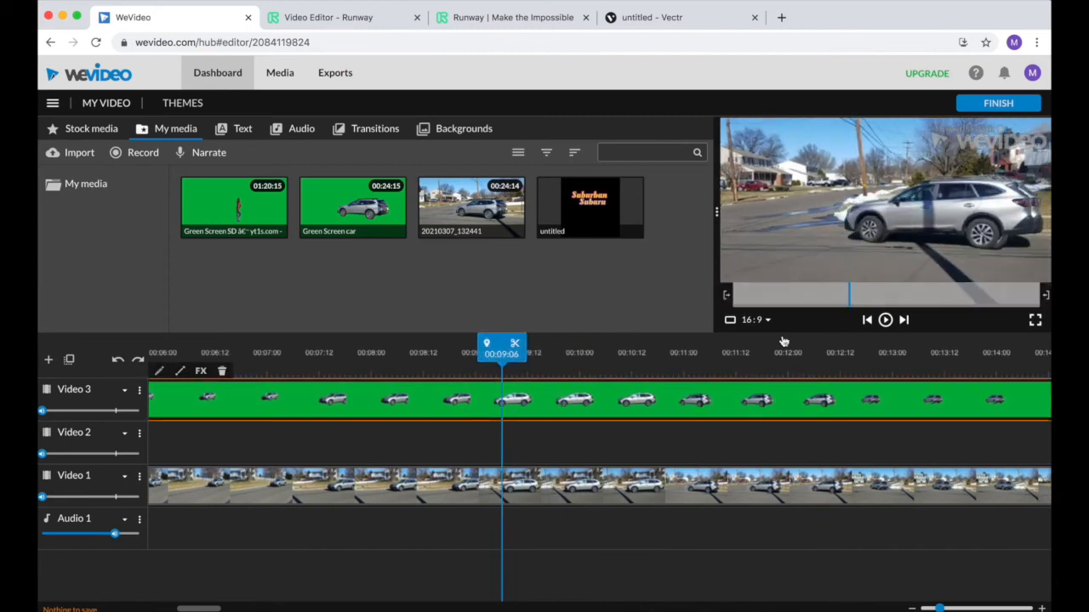
pyautogui.click(885, 320)
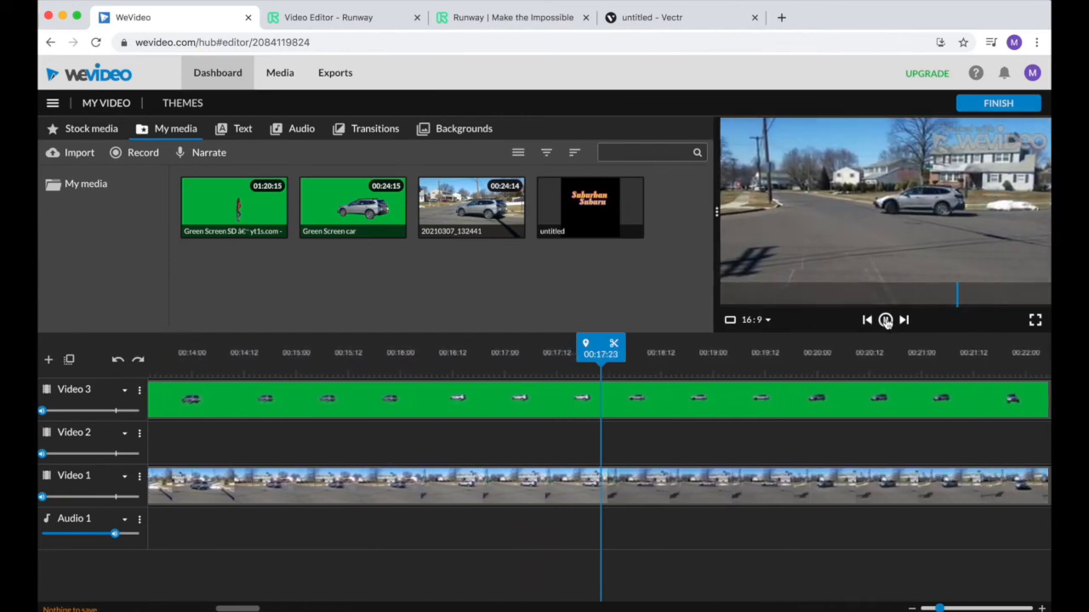
pyautogui.moveTo(600, 356); pyautogui.dragTo(277, 364)
pyautogui.hscroll(-1, 318, 430)
pyautogui.moveTo(270, 341); pyautogui.dragTo(507, 360)
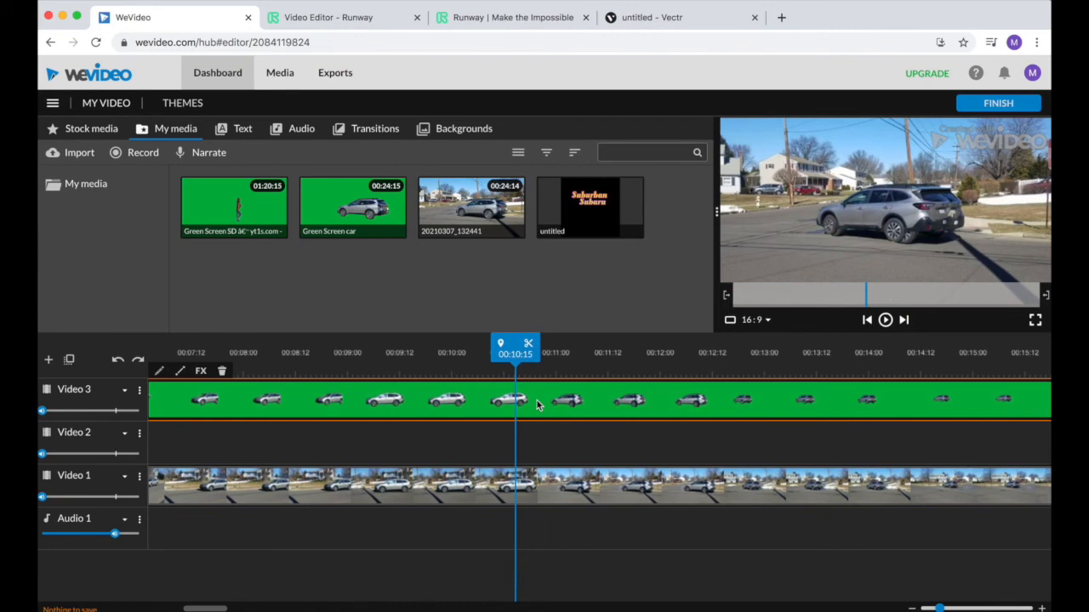
pyautogui.moveTo(537, 405); pyautogui.dragTo(553, 403)
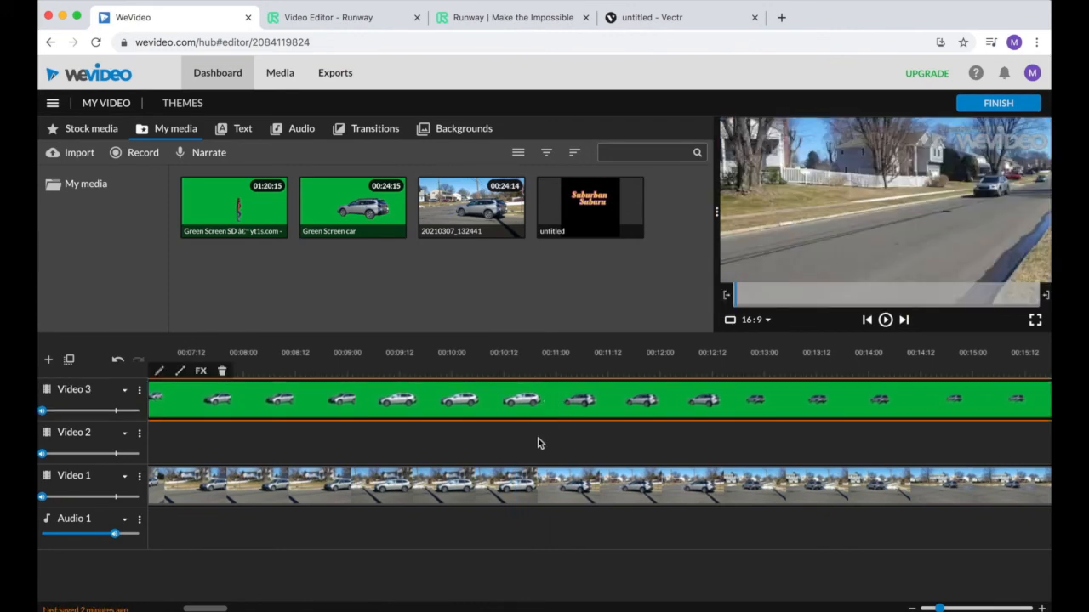
pyautogui.click(538, 409)
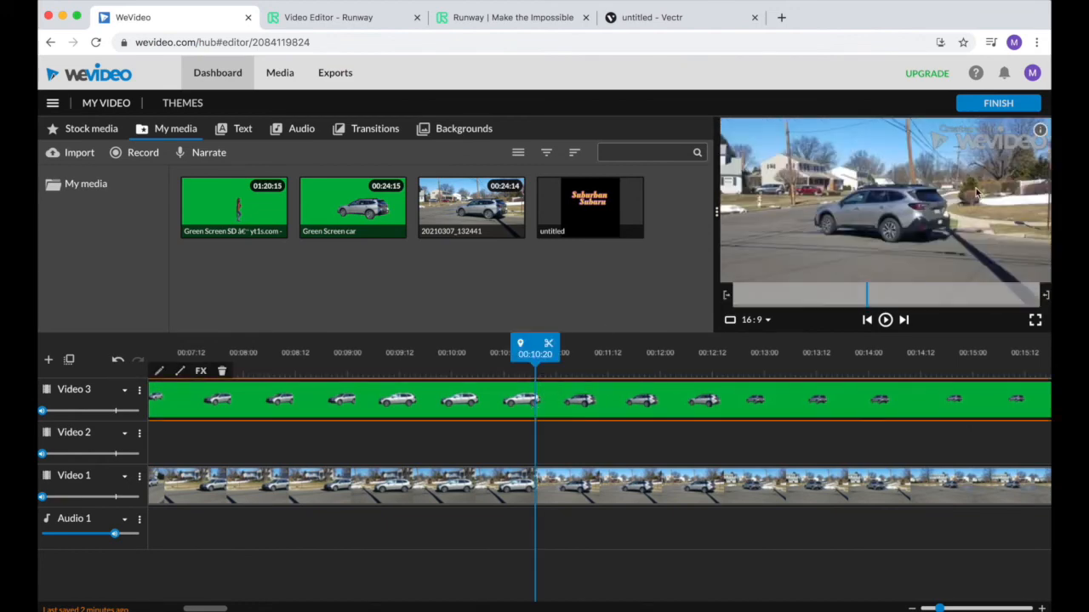
pyautogui.click(885, 320)
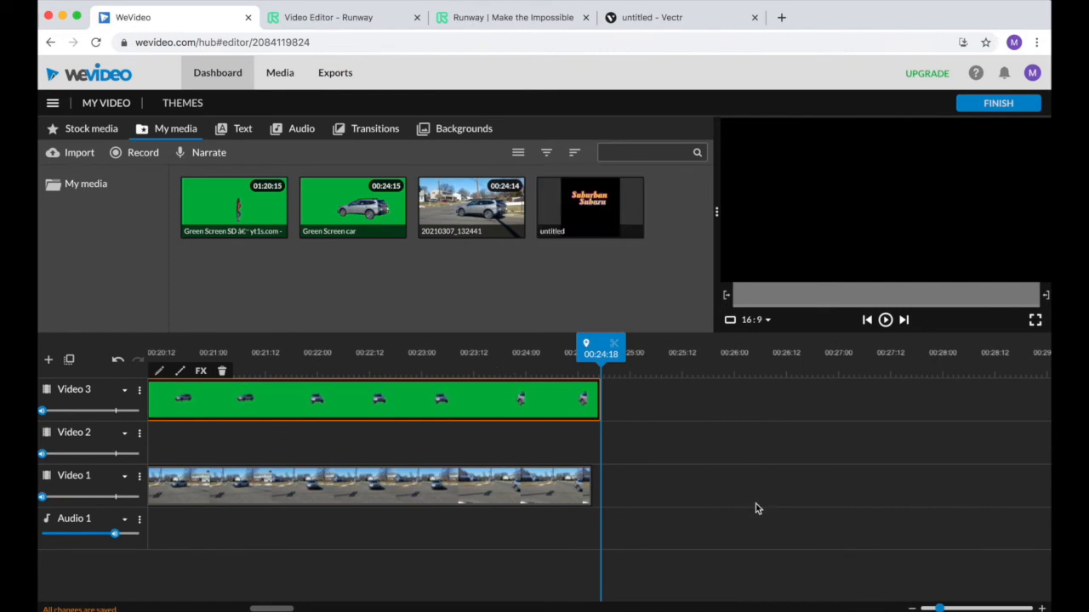
# - Place the untitled text image at the start of Video 2, extend it to the end of the street clip and play the composite
pyautogui.moveTo(939, 607); pyautogui.dragTo(921, 608)
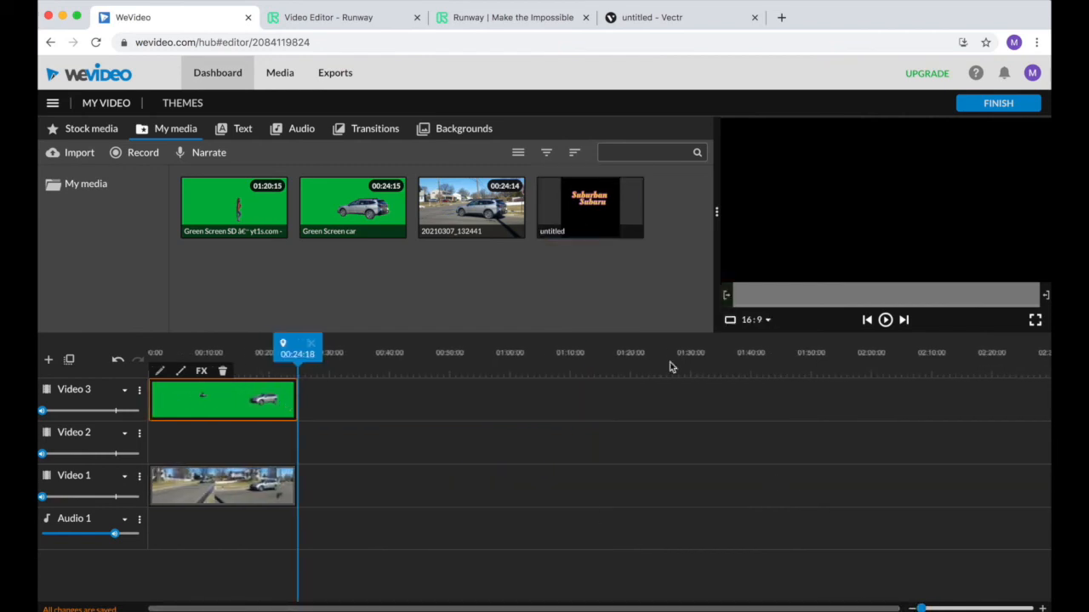
pyautogui.moveTo(595, 201); pyautogui.dragTo(166, 449)
pyautogui.moveTo(177, 444); pyautogui.dragTo(294, 431)
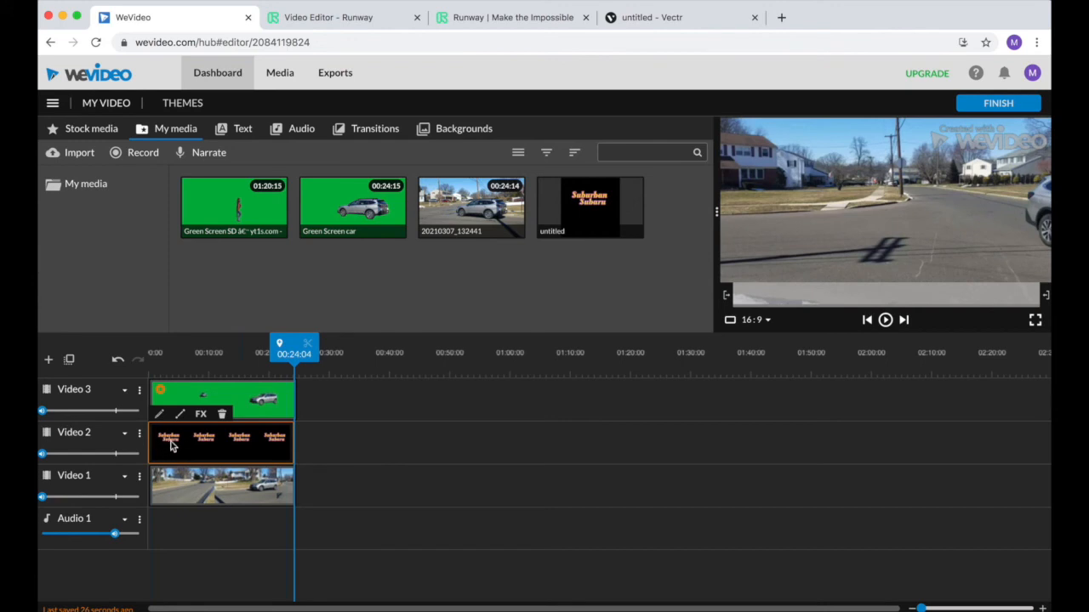
pyautogui.moveTo(293, 347); pyautogui.dragTo(138, 354)
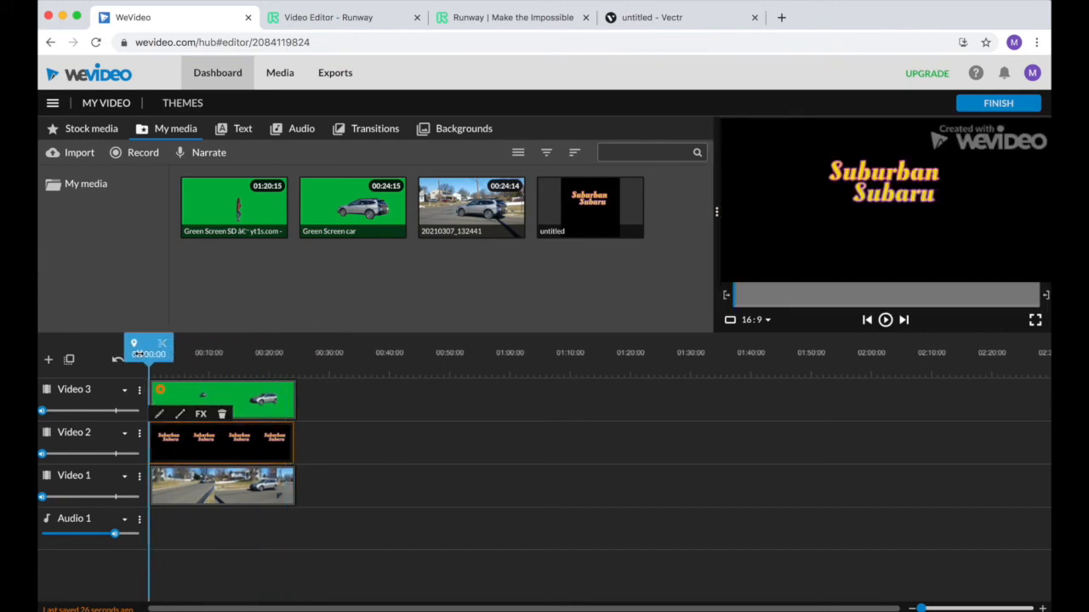
pyautogui.click(885, 320)
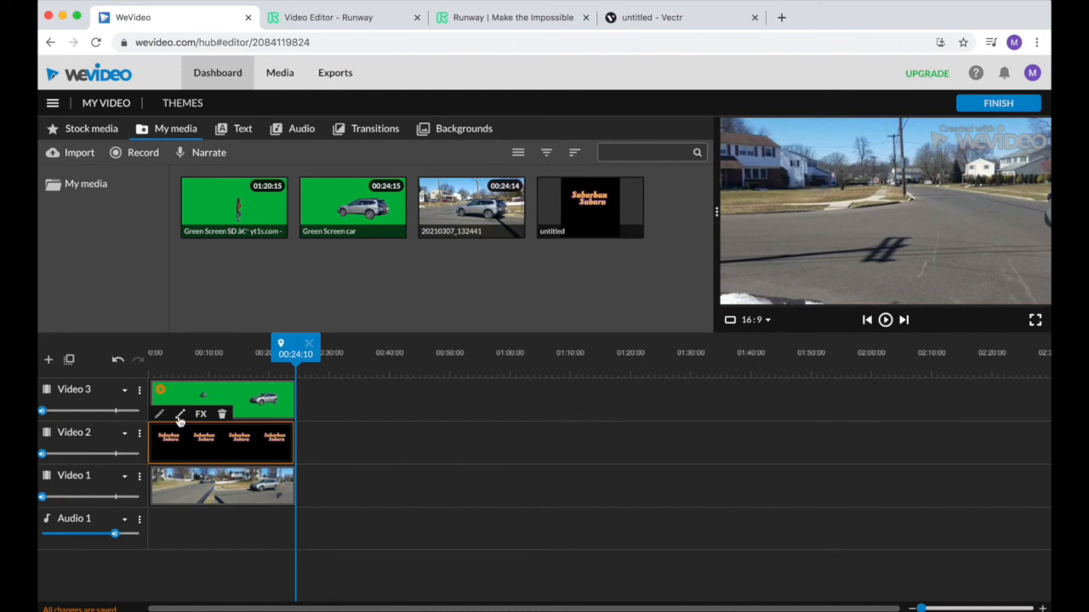
# - Apply color keying to the untitled text image with black (000000) as the color to remove, and save the changes
pyautogui.click(179, 420)
pyautogui.click(155, 413)
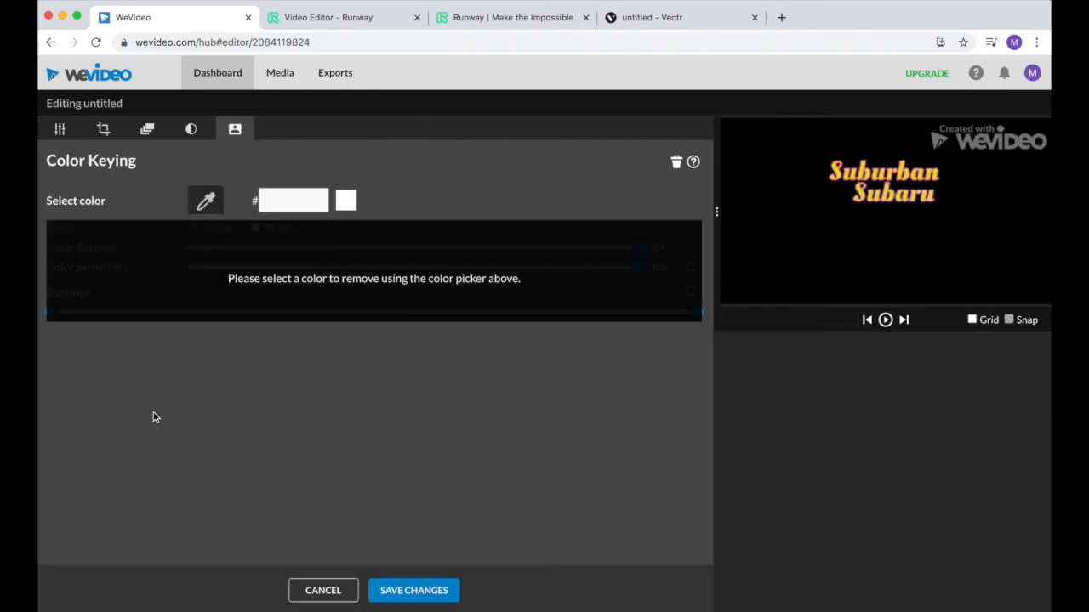
pyautogui.click(206, 201)
pyautogui.click(819, 240)
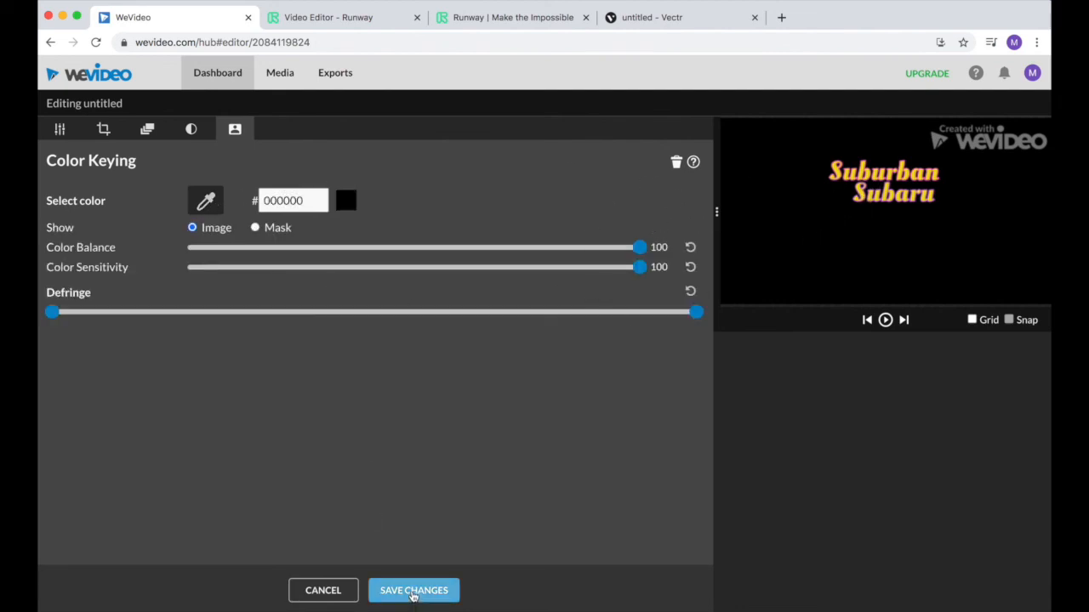
pyautogui.click(413, 592)
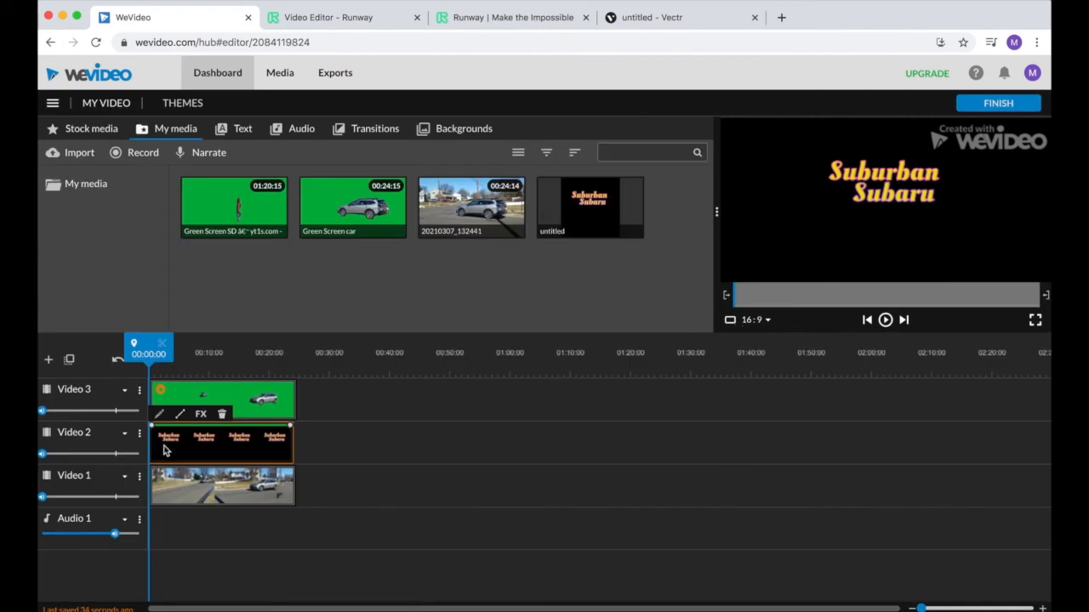
# - Shift the Suburban Subaru image on Video 2 slightly later, lining its start up with the clips on Video 1 and Video 3
pyautogui.moveTo(160, 493)
pyautogui.mouseDown()
pyautogui.moveTo(142, 489)
pyautogui.moveTo(168, 487)
pyautogui.moveTo(156, 487)
pyautogui.mouseUp()
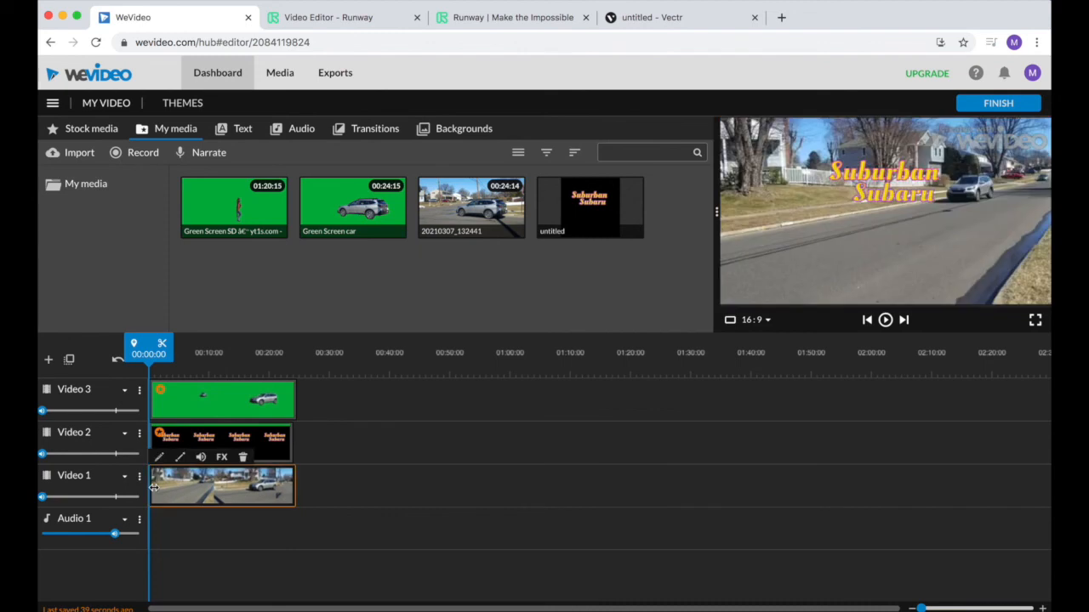
pyautogui.click(279, 450)
pyautogui.moveTo(279, 450); pyautogui.dragTo(281, 450)
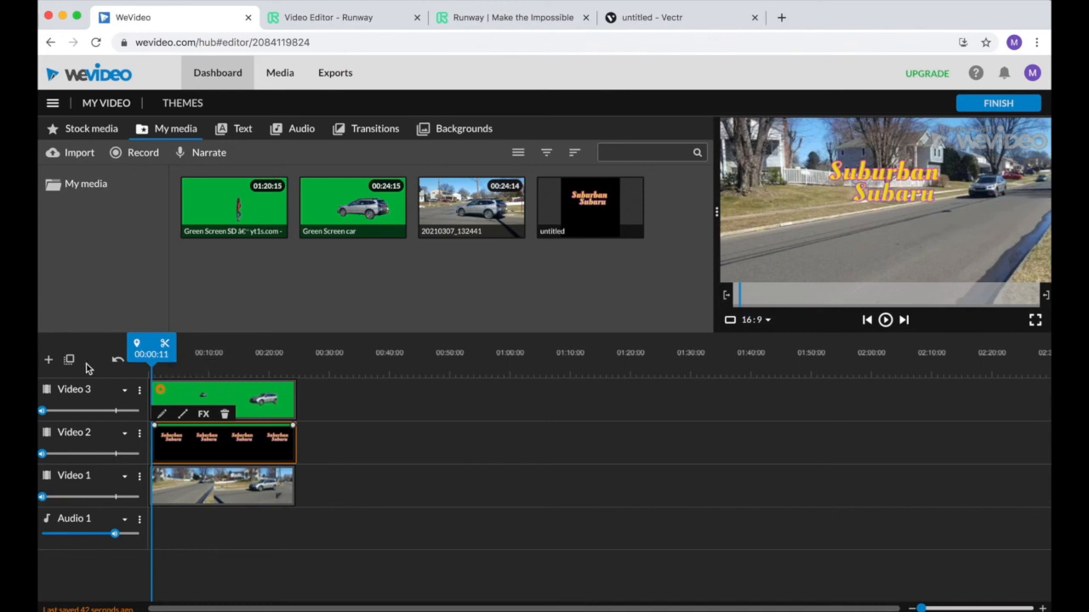
# - Set the text image's starting animation frame to scale 2.52 and position x -400, y -320
pyautogui.click(162, 414)
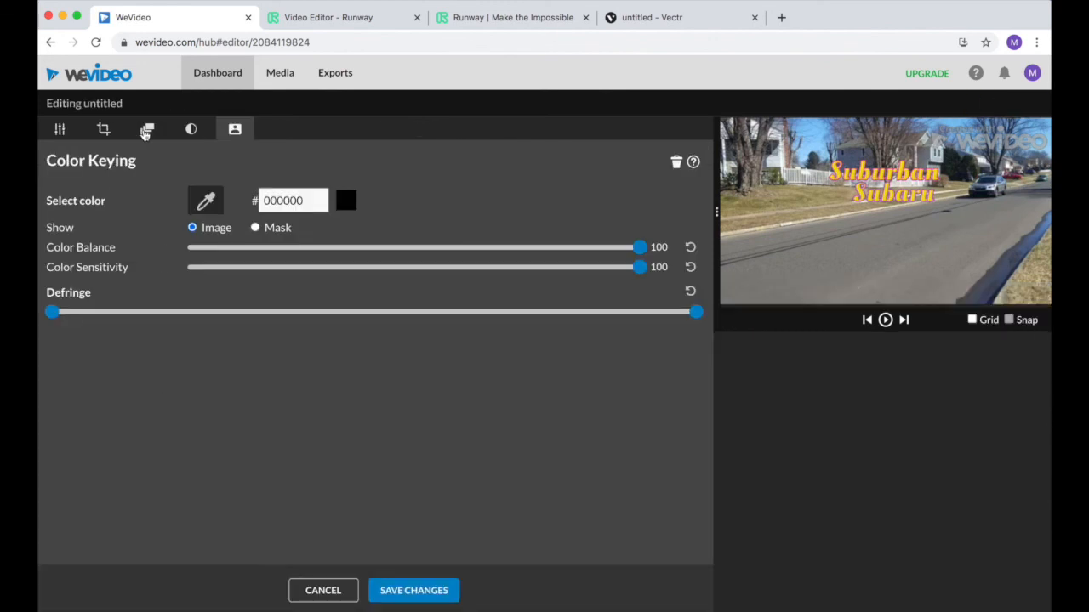
pyautogui.click(146, 131)
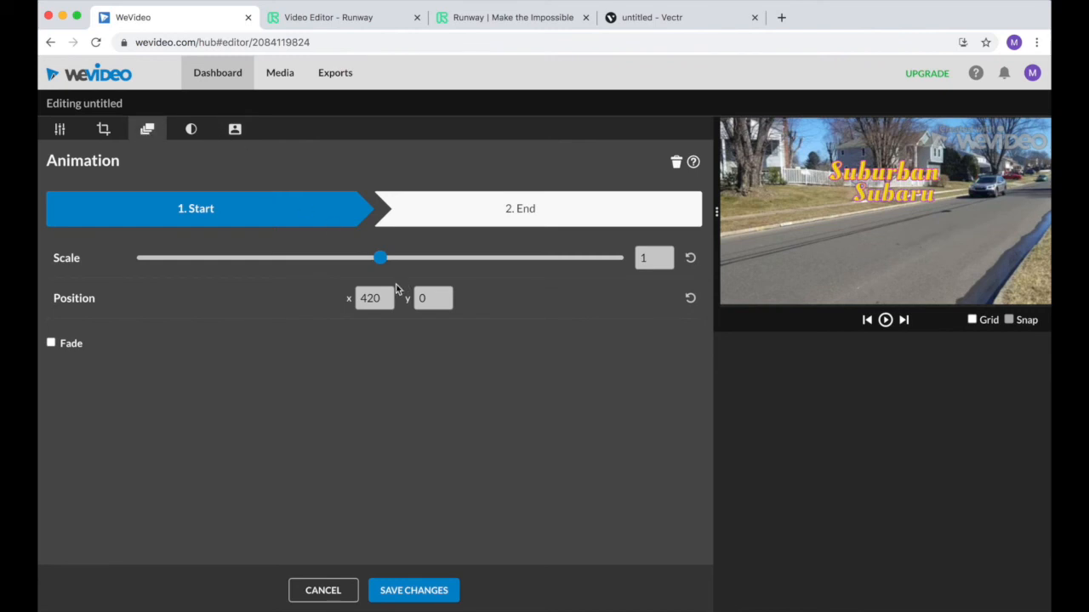
pyautogui.moveTo(382, 267); pyautogui.dragTo(474, 261)
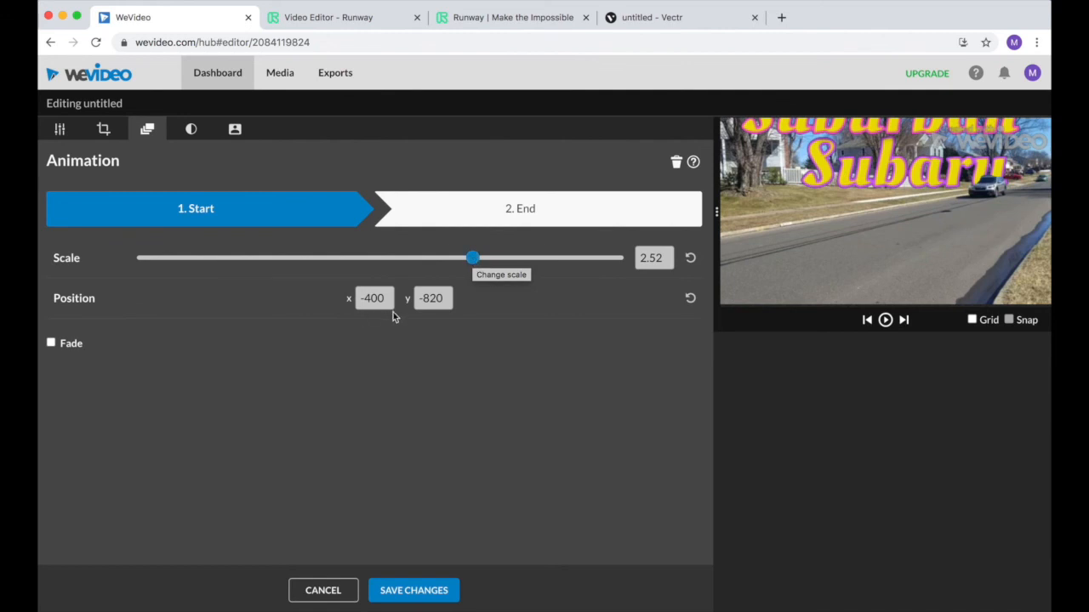
pyautogui.click(429, 299)
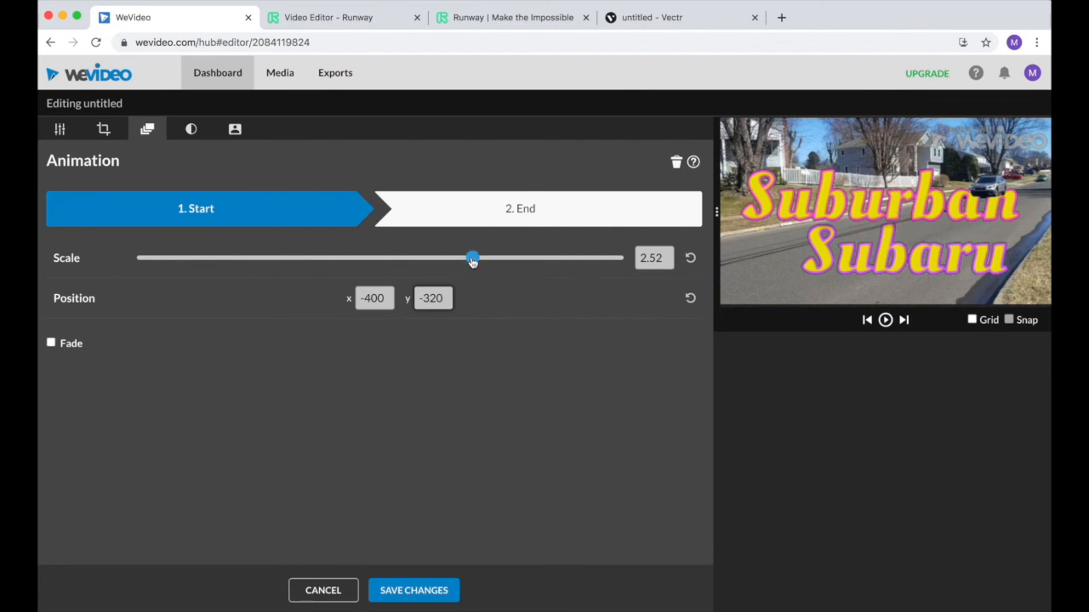
# - Set the text image's ending animation frame to scale 0.01 at position x 954, y 534, and save the changes
pyautogui.click(463, 216)
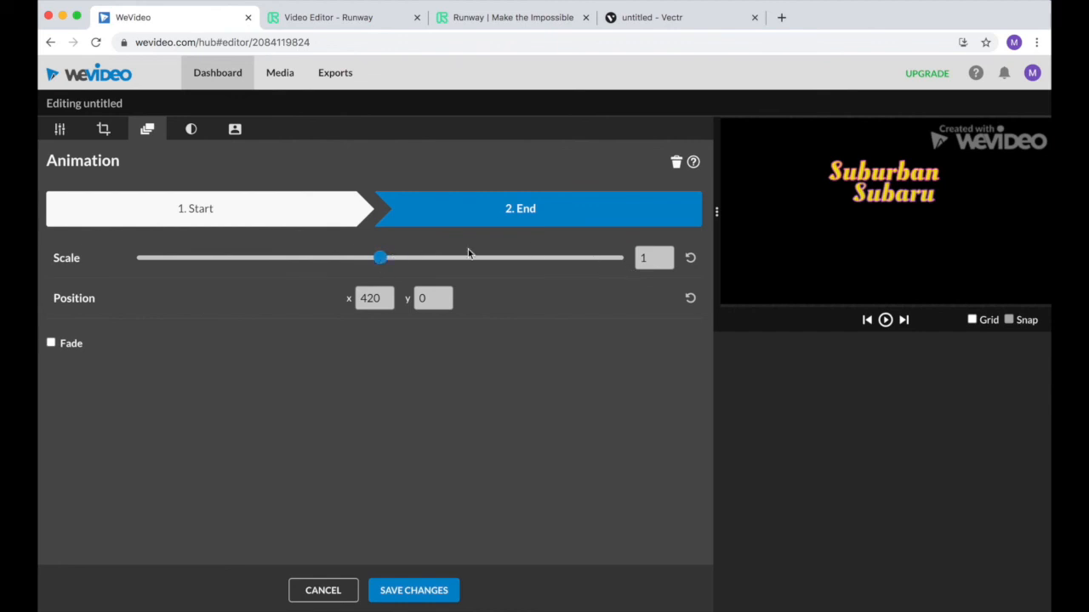
pyautogui.moveTo(380, 258); pyautogui.dragTo(130, 250)
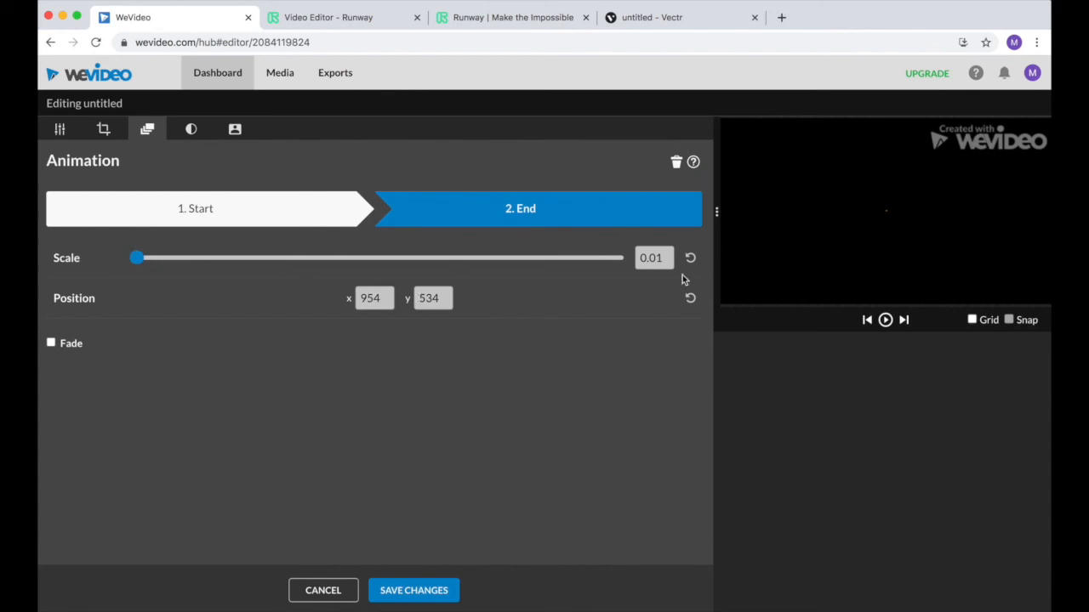
pyautogui.click(411, 591)
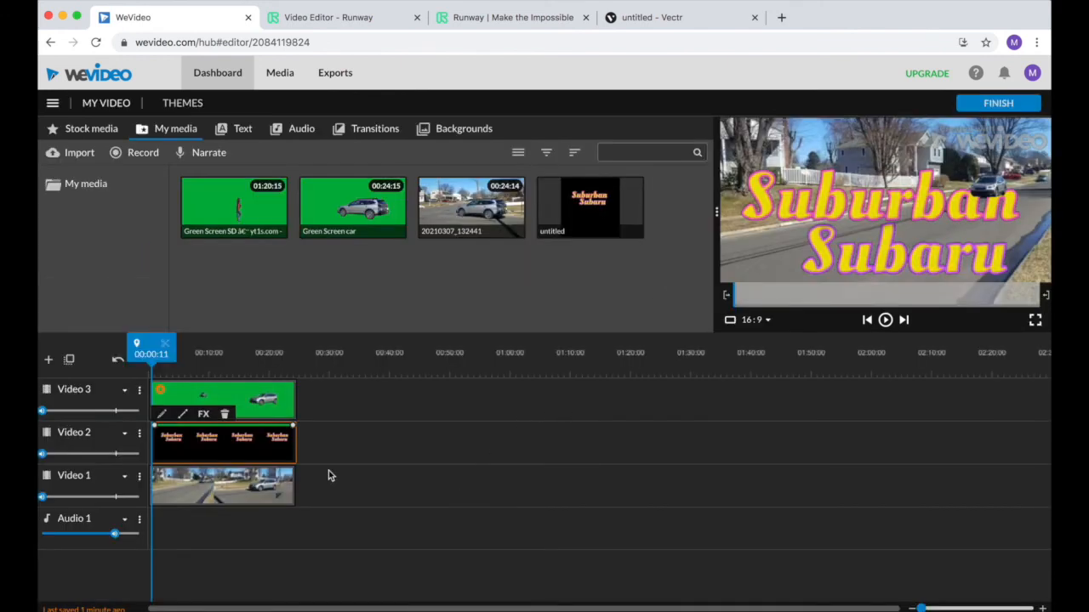
# - Enable Fade in the text image's animation settings, save the changes and play the composite through
pyautogui.click(163, 414)
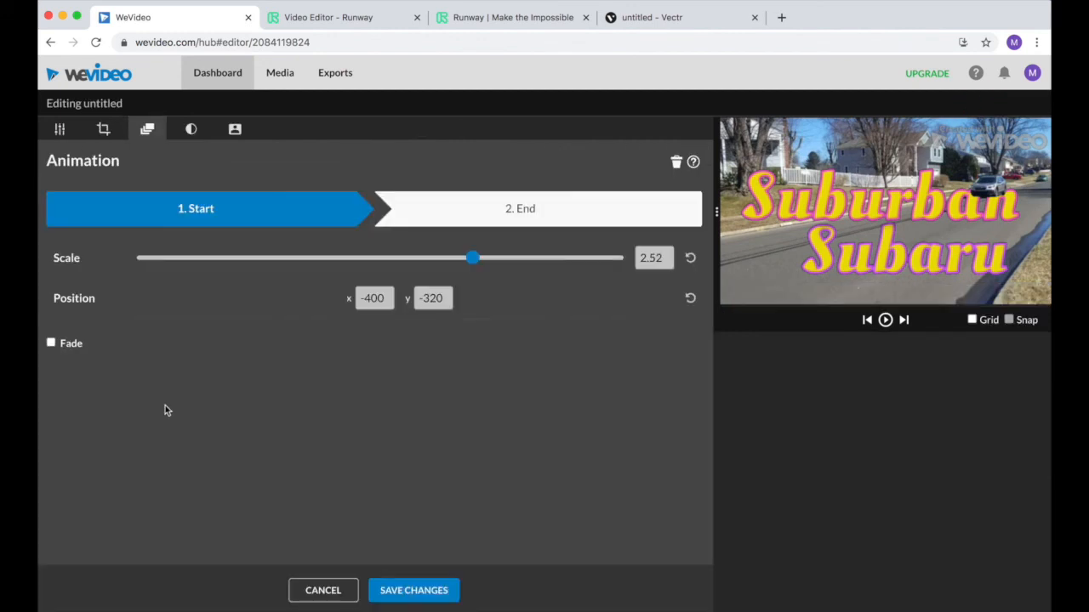
pyautogui.click(64, 129)
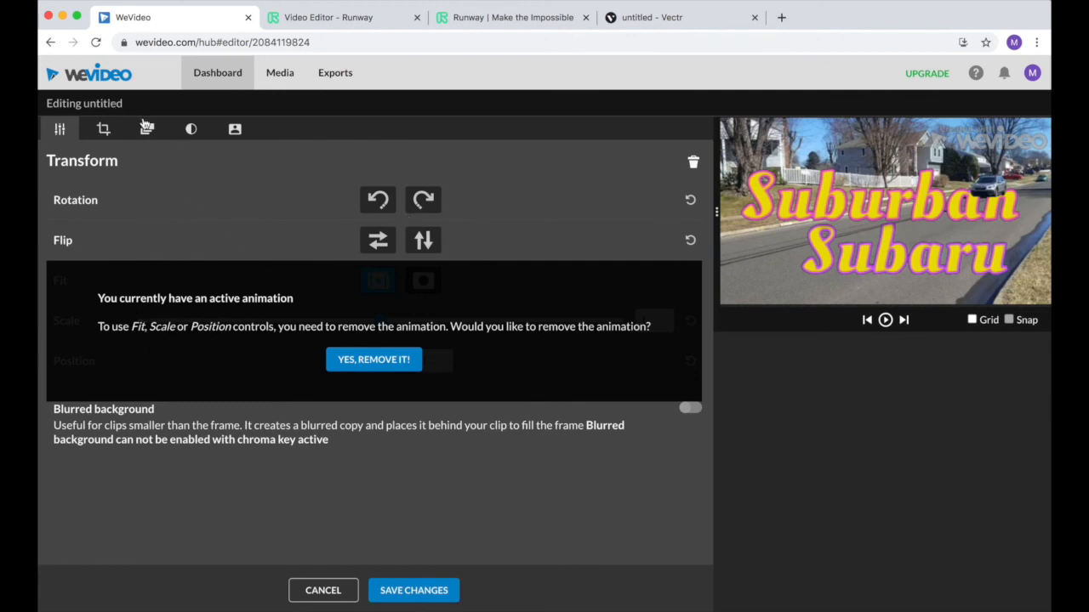
pyautogui.click(104, 129)
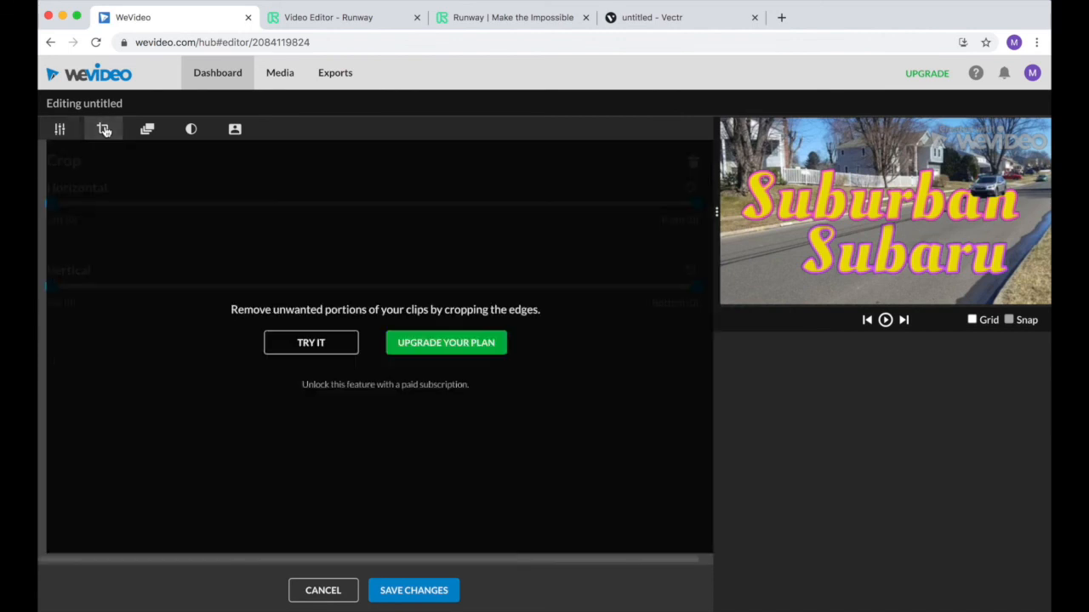
pyautogui.click(148, 130)
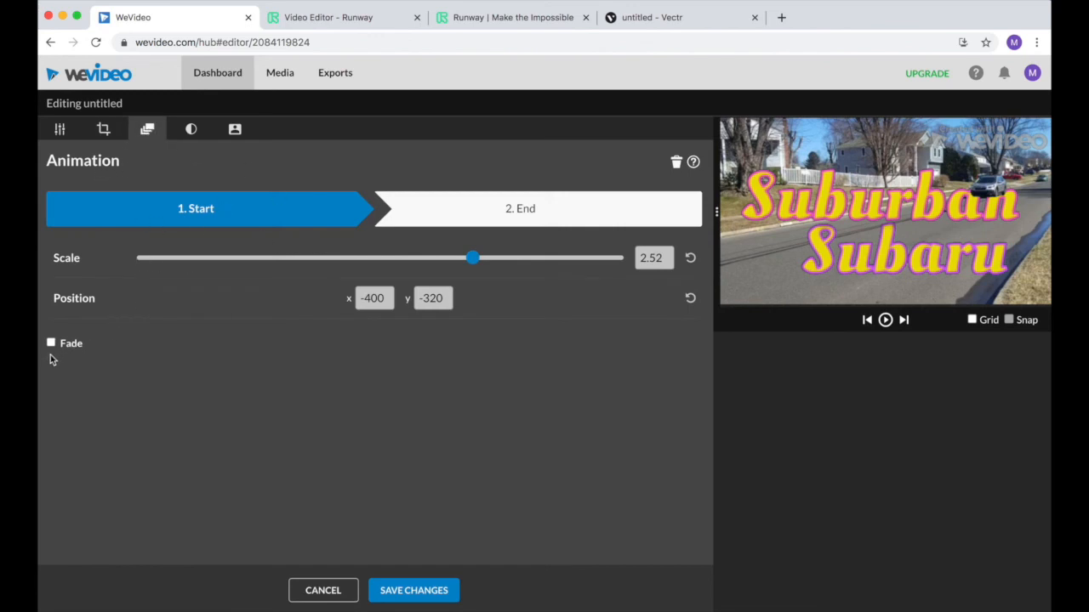
pyautogui.click(444, 214)
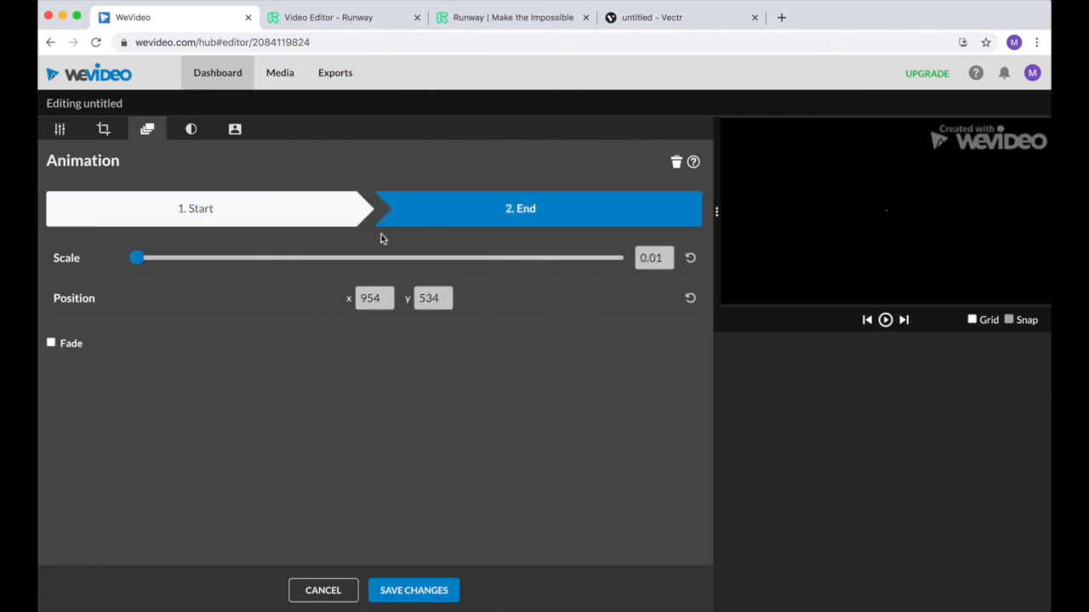
pyautogui.click(51, 344)
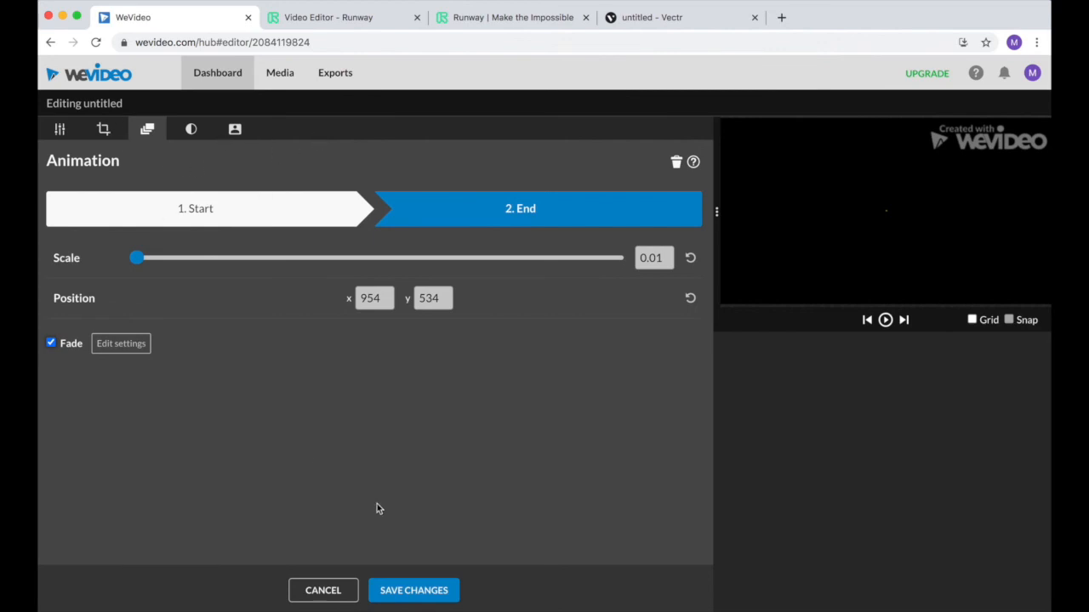
pyautogui.click(414, 590)
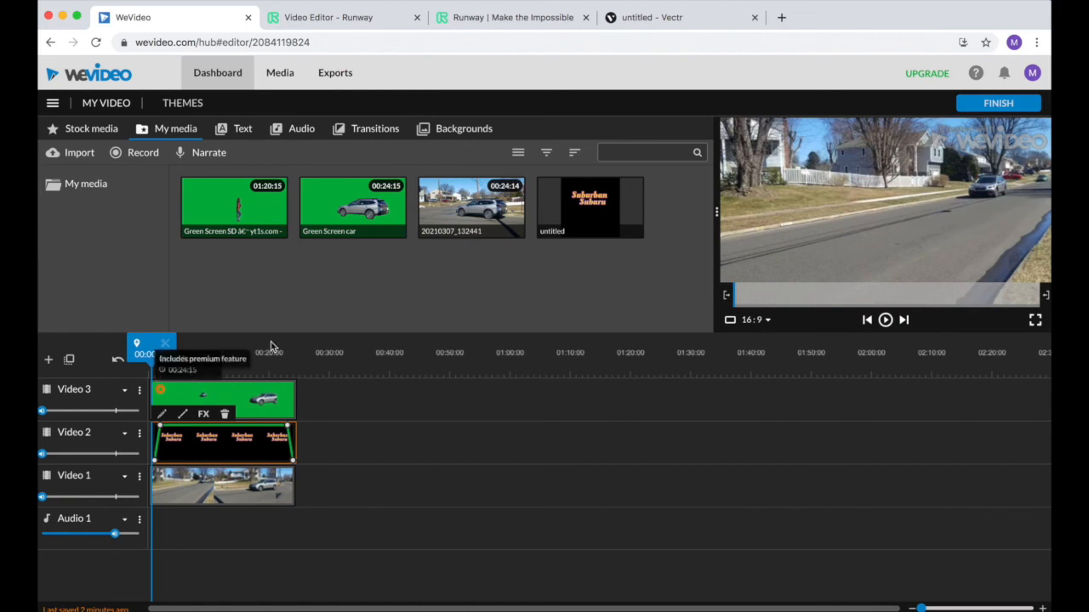
pyautogui.click(885, 320)
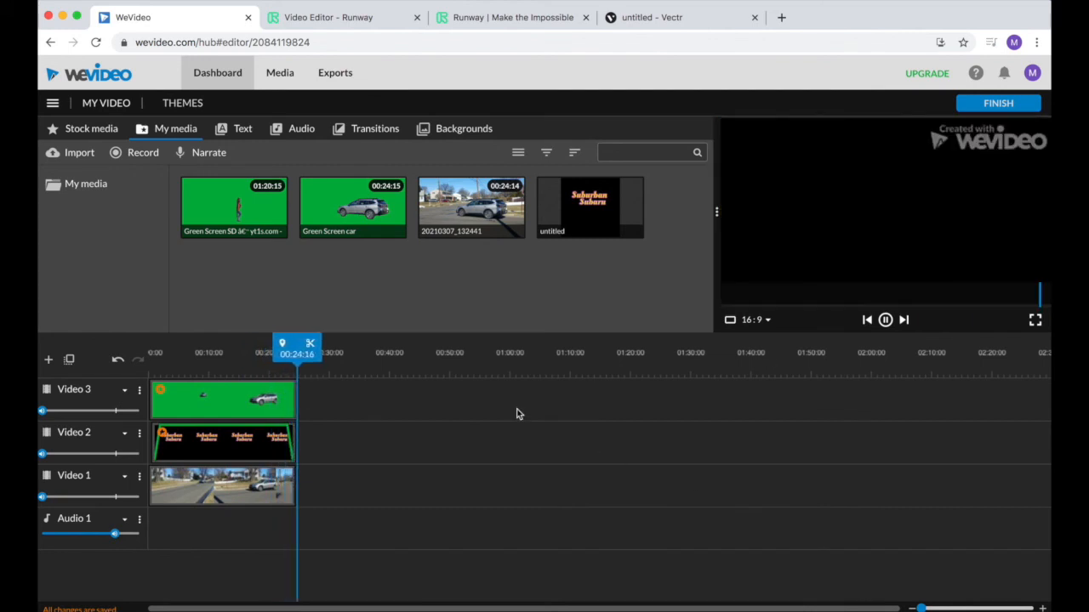
# - Start the text image's fade-out earlier, at about 18 seconds with 78% opacity, and play the result from 00:14:07
pyautogui.moveTo(286, 430)
pyautogui.moveTo(288, 429); pyautogui.dragTo(258, 435)
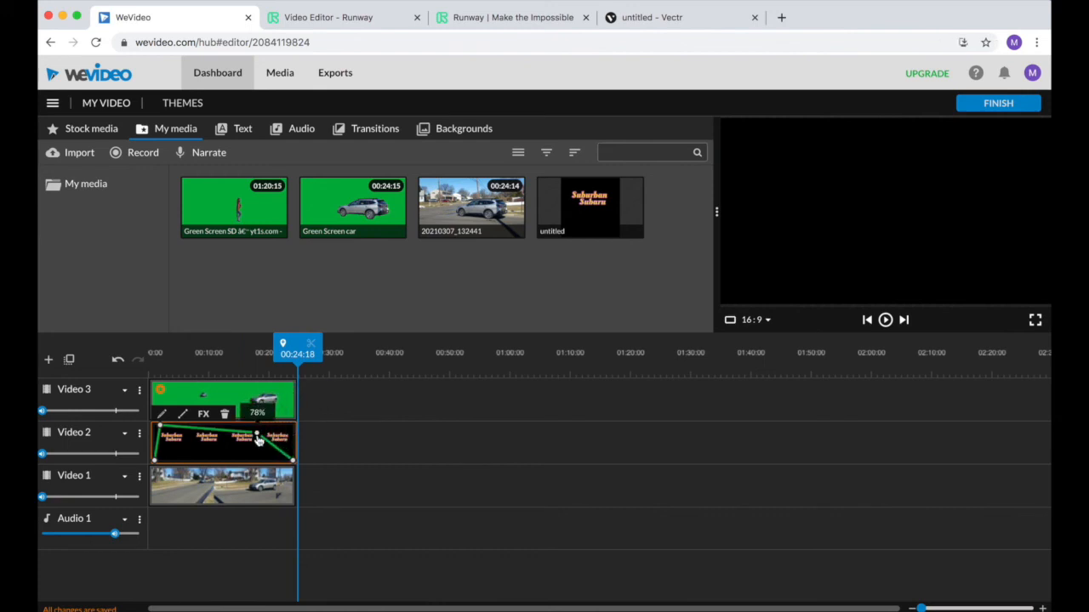
pyautogui.click(236, 374)
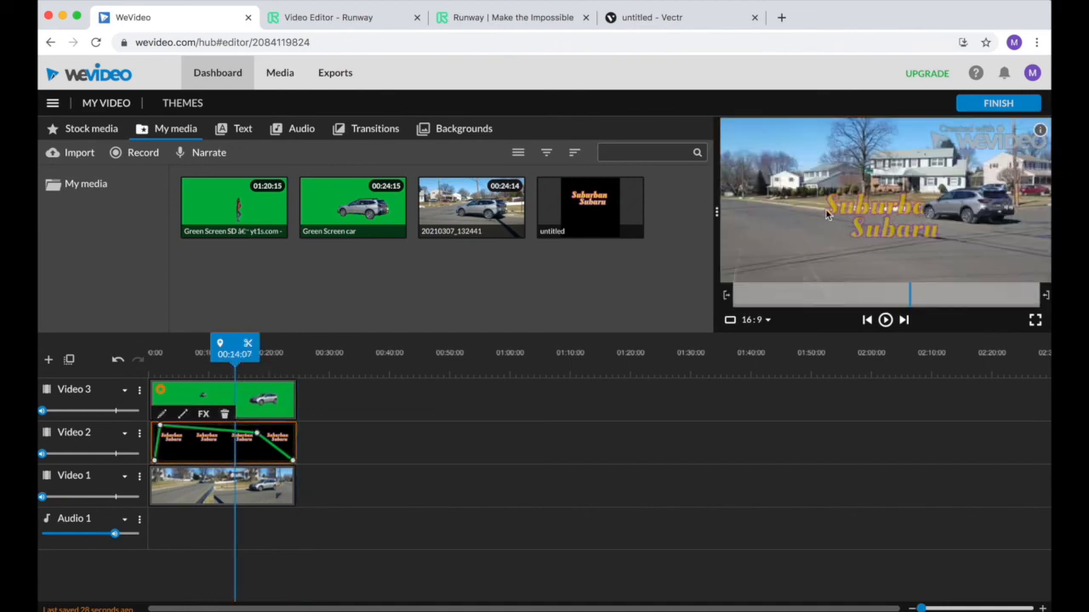
pyautogui.click(884, 320)
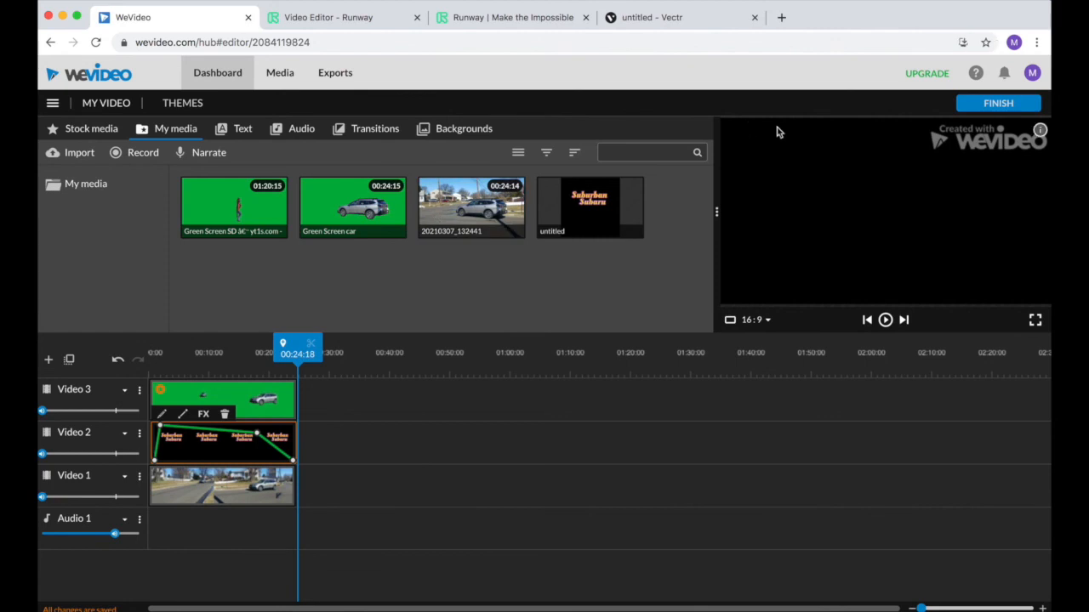
# - Set the export title to My Video 1, and return to the editor to keep the Video 1 track's volume at zero
pyautogui.click(1017, 107)
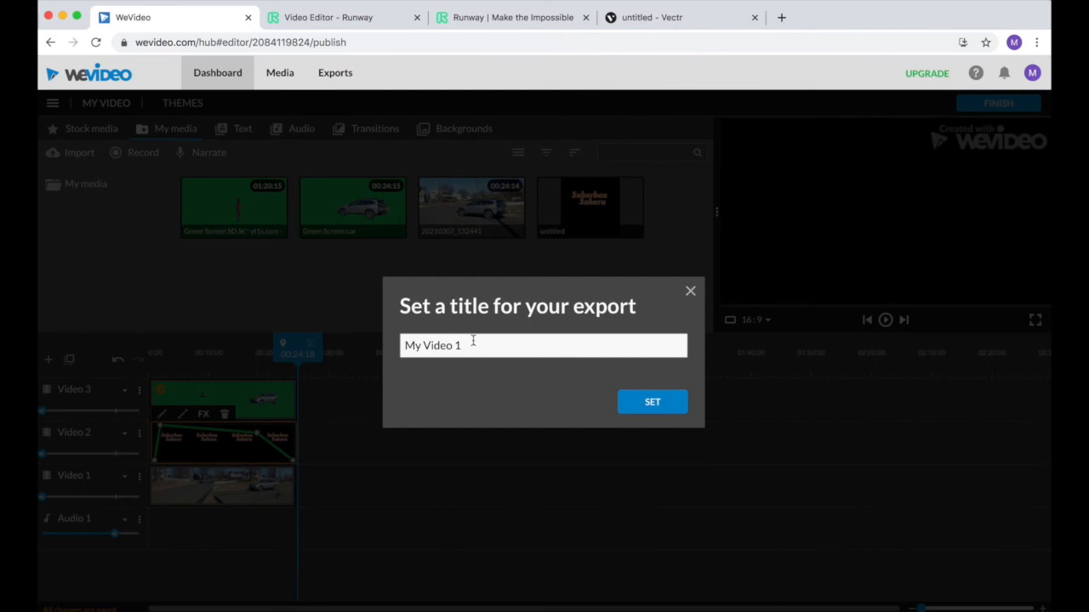
pyautogui.click(670, 406)
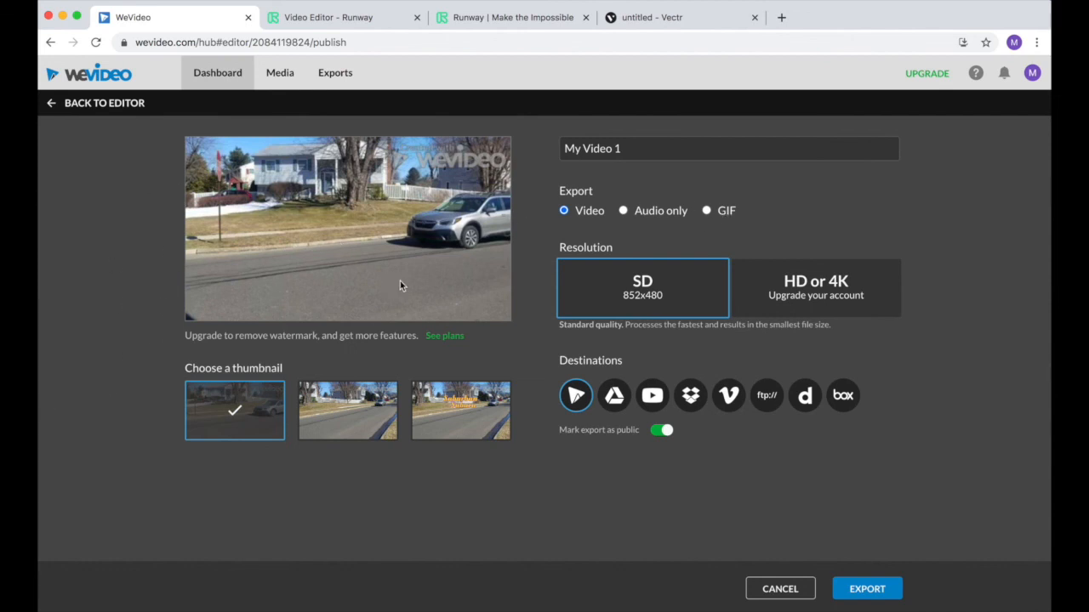
pyautogui.click(51, 103)
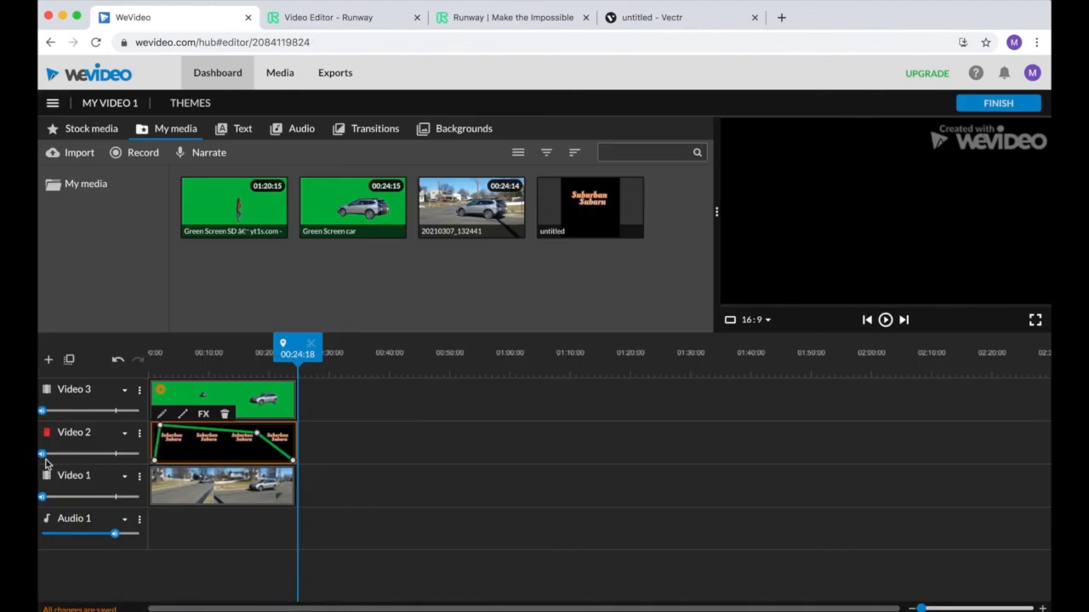
pyautogui.moveTo(41, 497)
pyautogui.mouseDown()
pyautogui.moveTo(132, 495)
pyautogui.moveTo(40, 496)
pyautogui.mouseUp()
# - Reopen the export settings to choose the second thumbnail, and return to the editor to open the project's main options
pyautogui.click(985, 105)
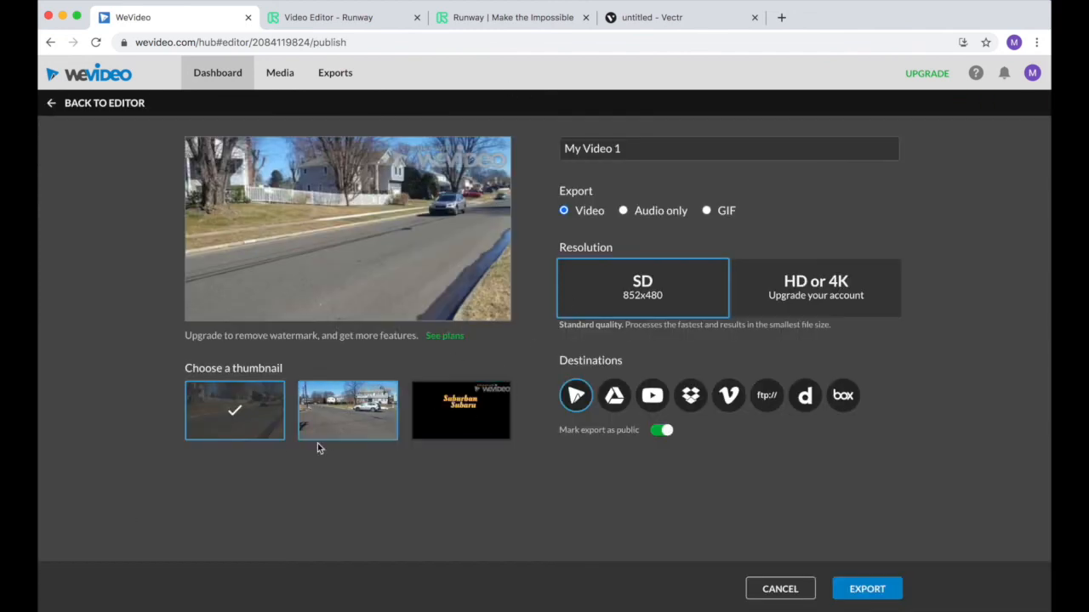
pyautogui.click(355, 417)
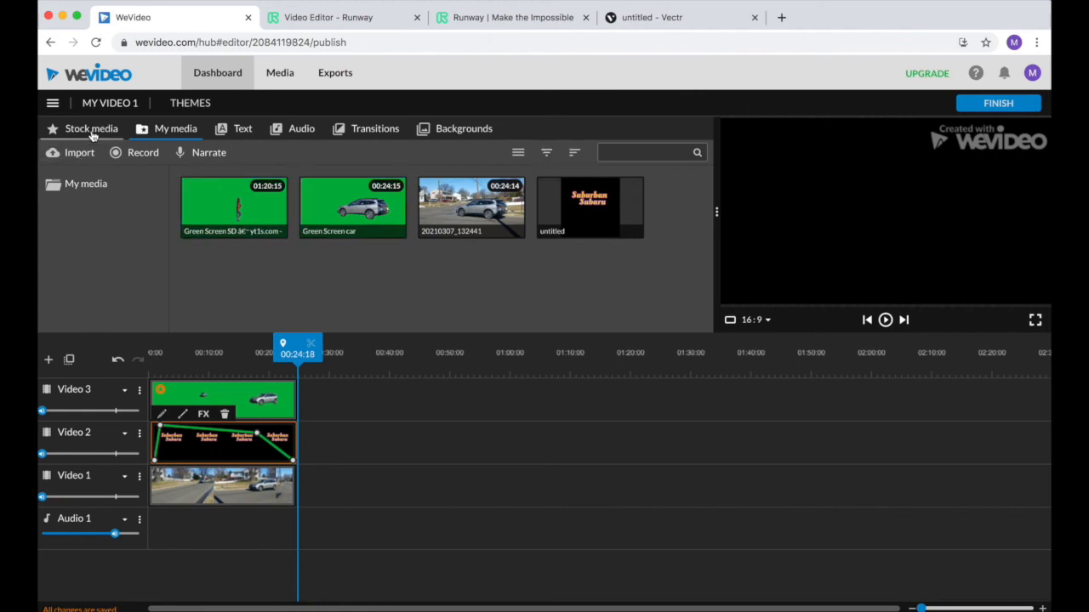
pyautogui.click(52, 103)
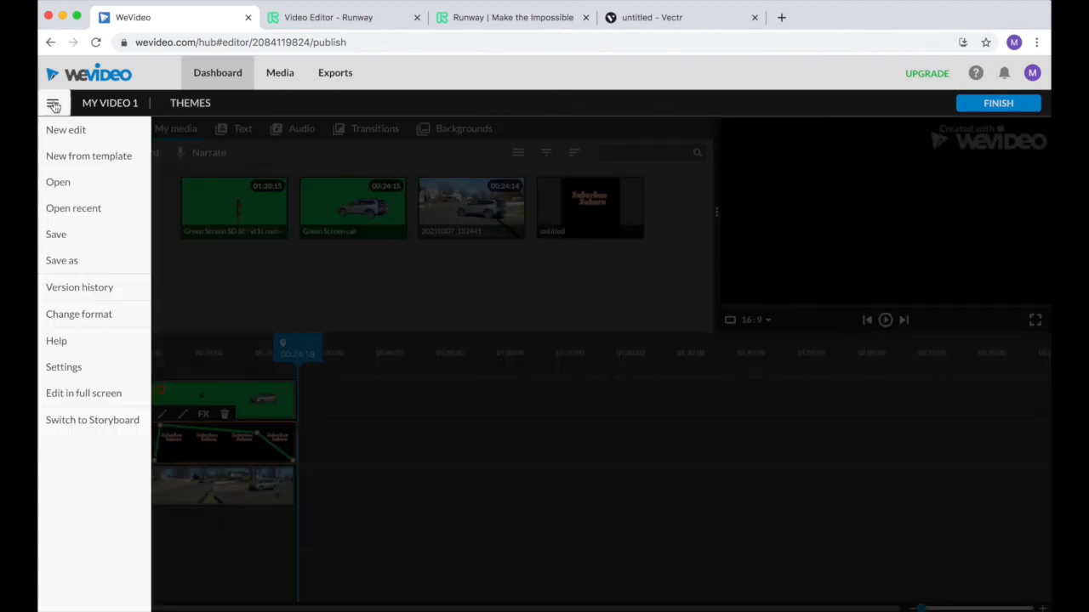